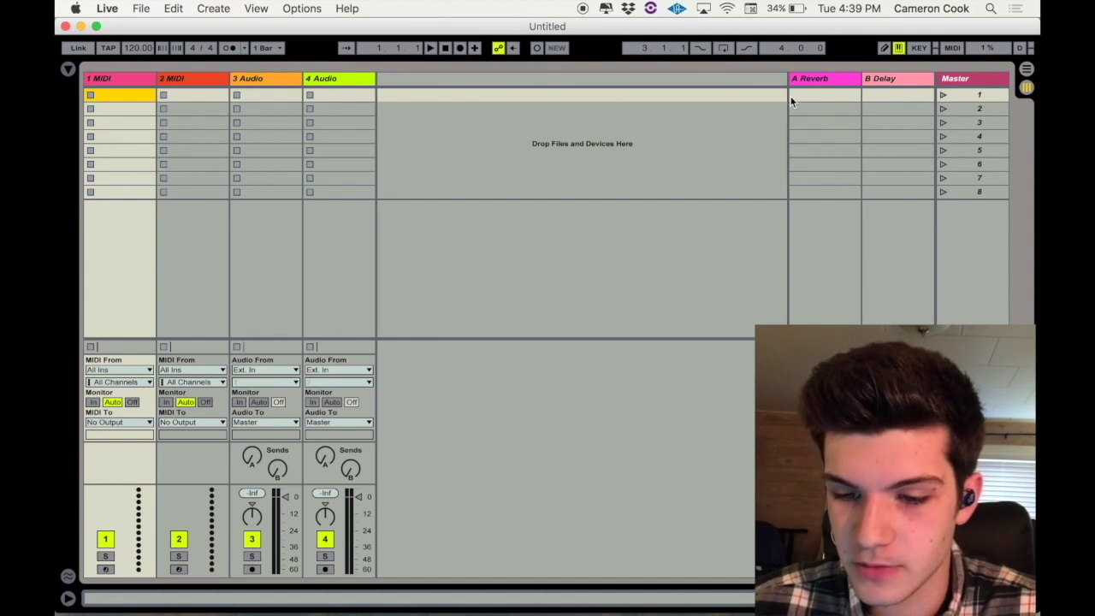
Delete the Reverb and Delay return tracks from the set.
{"action": "left_click", "coordinate": [821, 82]}
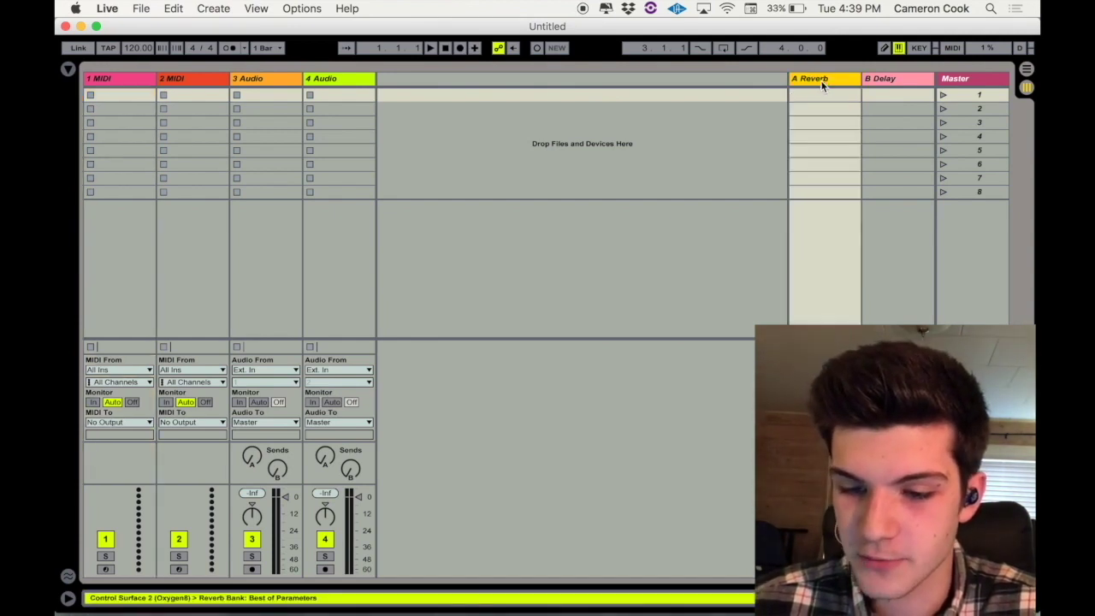
{"action": "key", "text": "BackSpace"}
{"action": "key", "text": "BackSpace"}
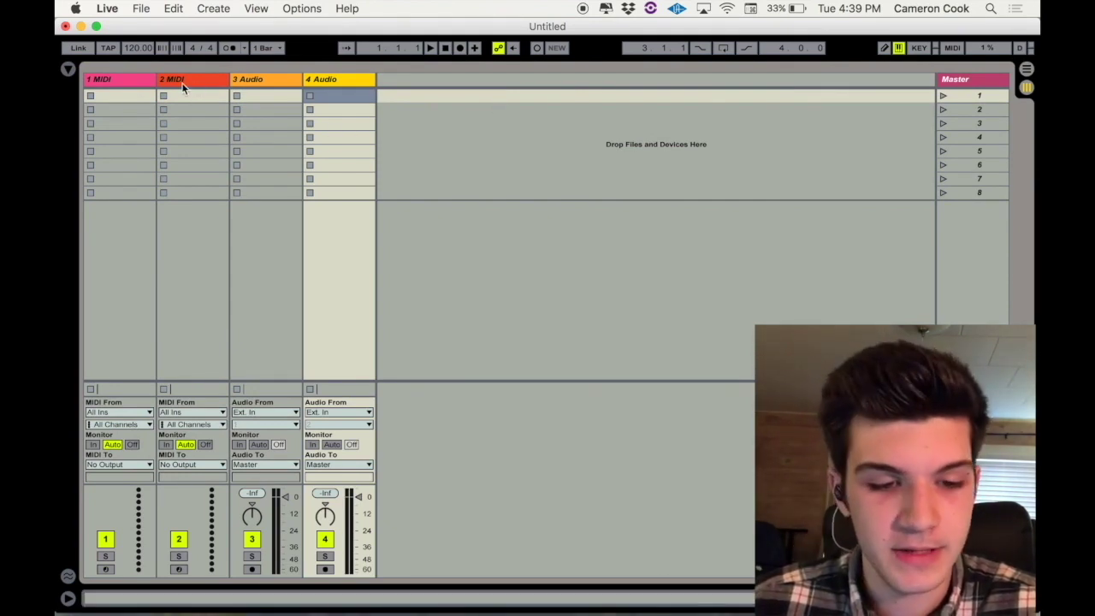
Delete both MIDI tracks so that only the two audio tracks remain.
{"action": "left_click", "coordinate": [128, 82]}
{"action": "key", "text": "BackSpace"}
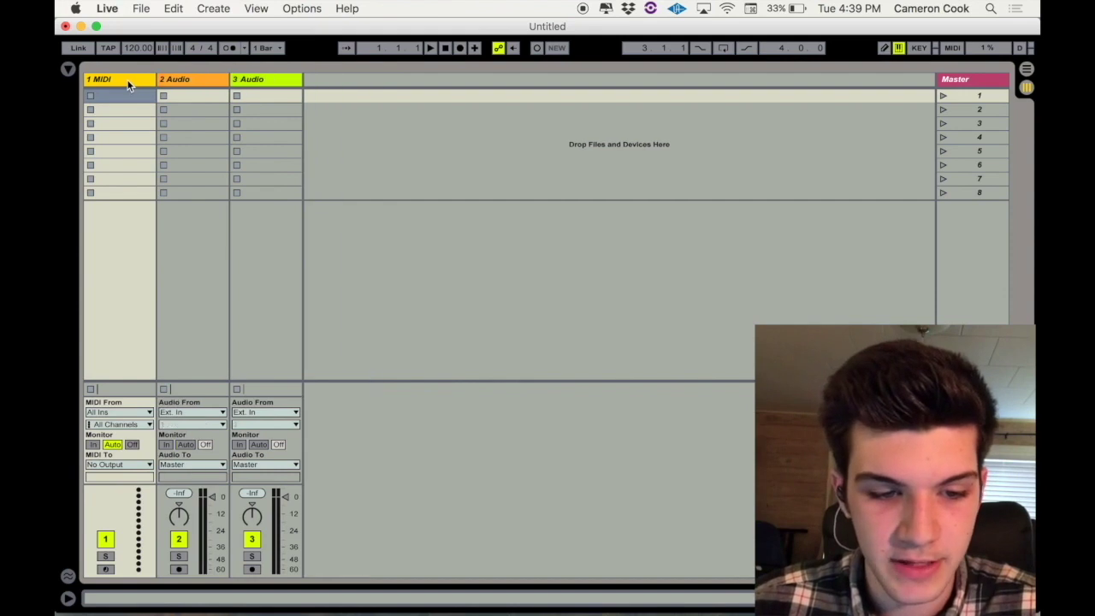
{"action": "key", "text": "BackSpace"}
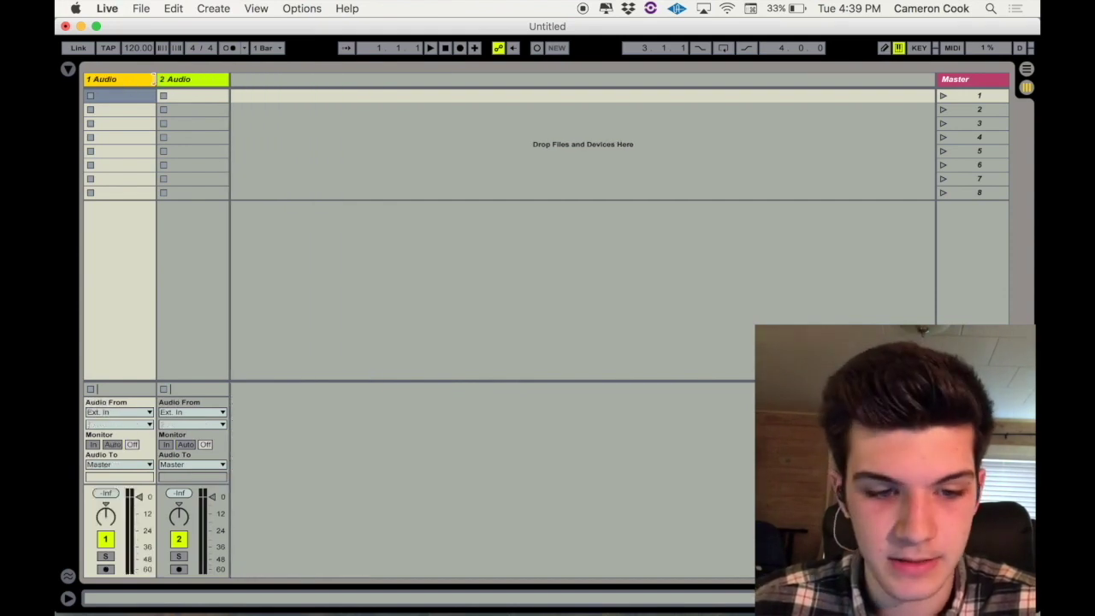
Delete the second audio track and widen the remaining audio track and the Master track.
{"action": "left_click_drag", "start_coordinate": [154, 78], "coordinate": [199, 79]}
{"action": "left_click_drag", "start_coordinate": [273, 79], "coordinate": [330, 79]}
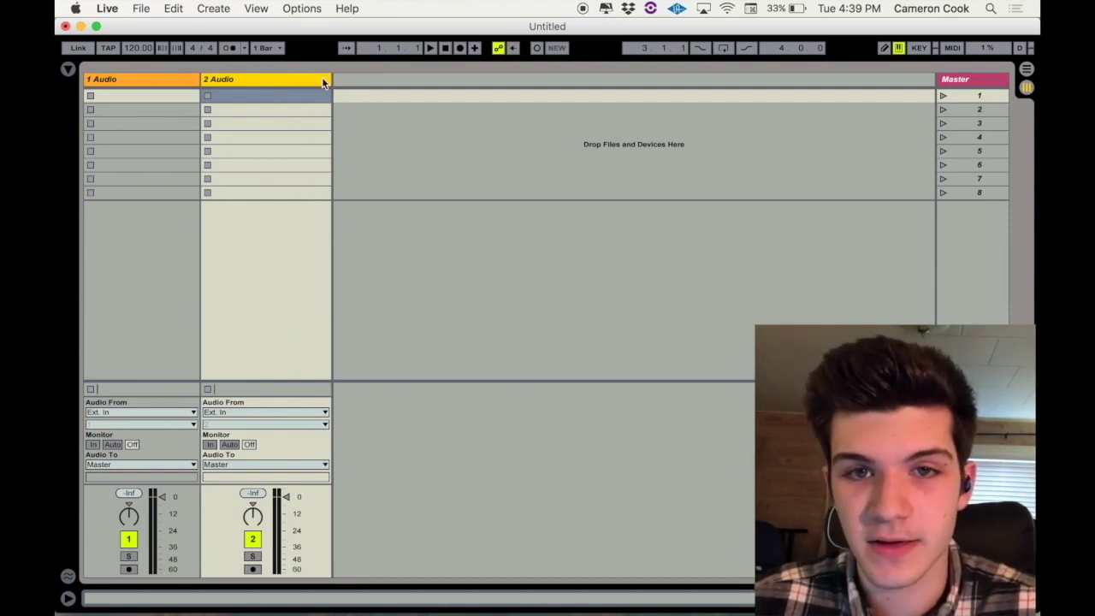
{"action": "left_click_drag", "start_coordinate": [330, 79], "coordinate": [316, 78]}
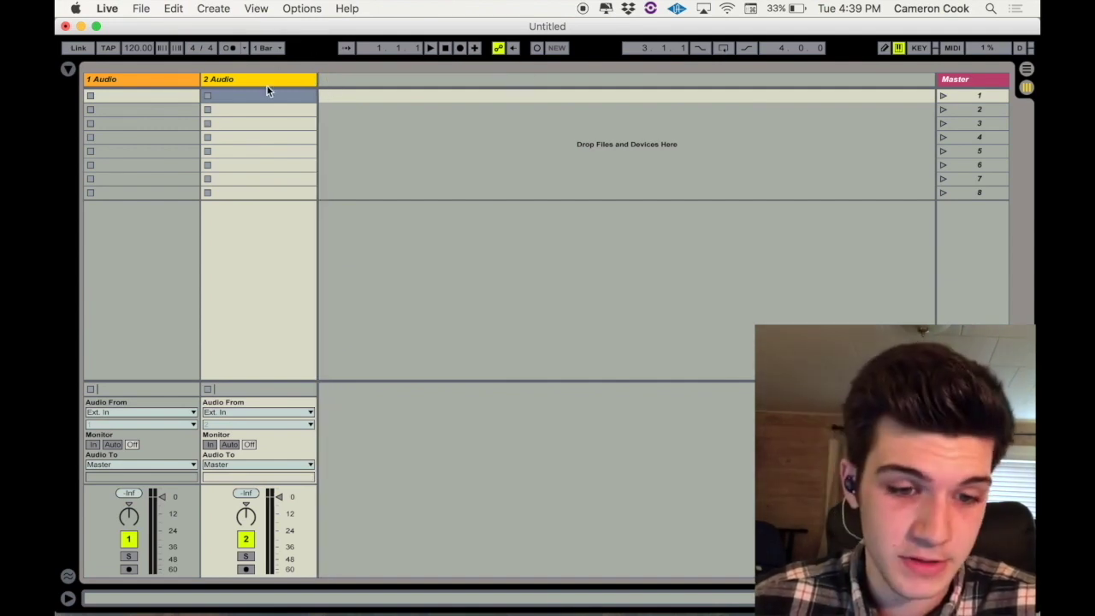
{"action": "key", "text": "Delete"}
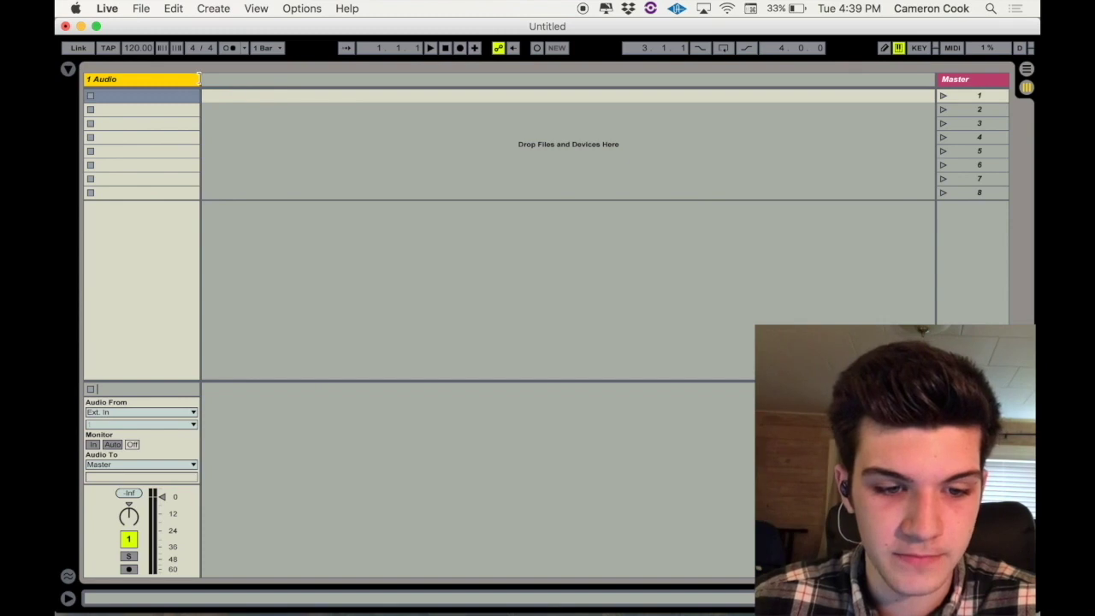
{"action": "left_click_drag", "start_coordinate": [200, 78], "coordinate": [214, 79]}
{"action": "left_click_drag", "start_coordinate": [935, 77], "coordinate": [842, 79]}
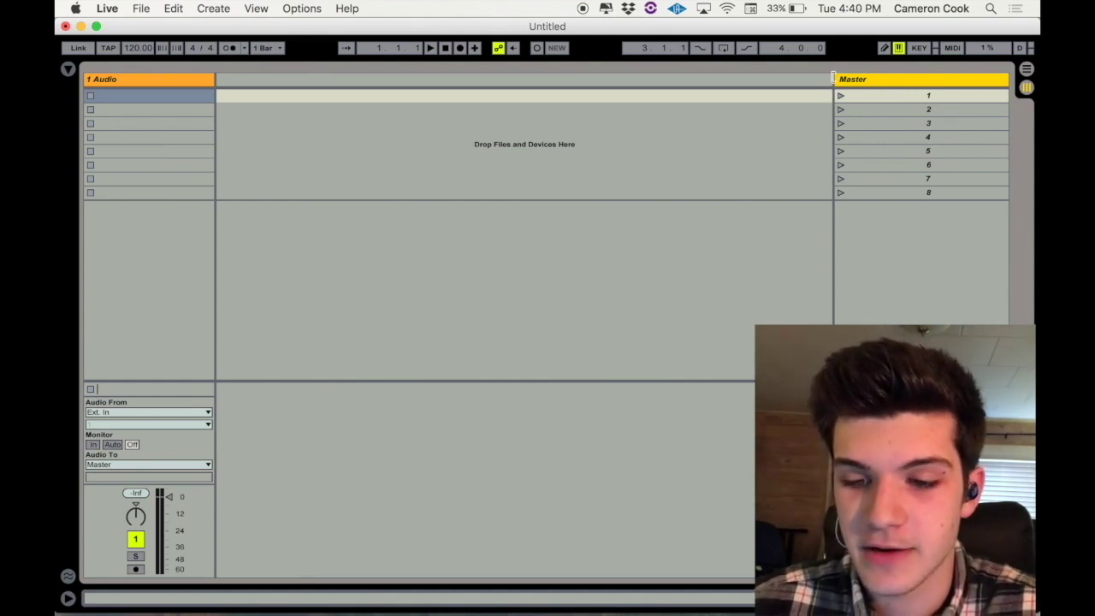
Delete the last four scenes so that only scenes 1 to 4 remain.
{"action": "left_click", "coordinate": [918, 193]}
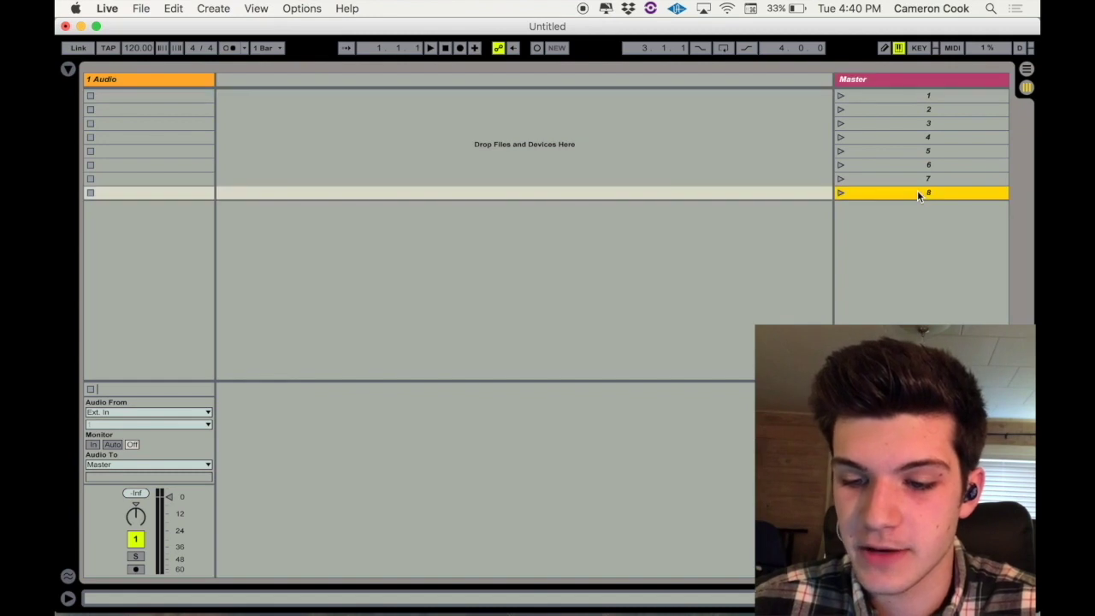
{"action": "key", "text": "Delete"}
{"action": "key", "text": "Delete"}
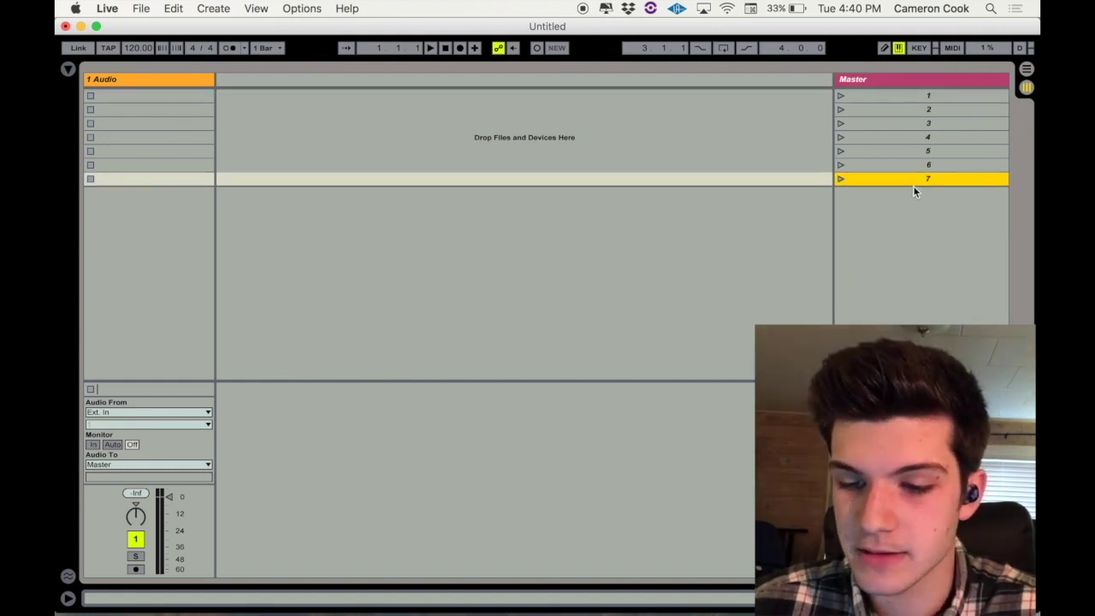
{"action": "key", "text": "Delete"}
{"action": "key", "text": "Delete"}
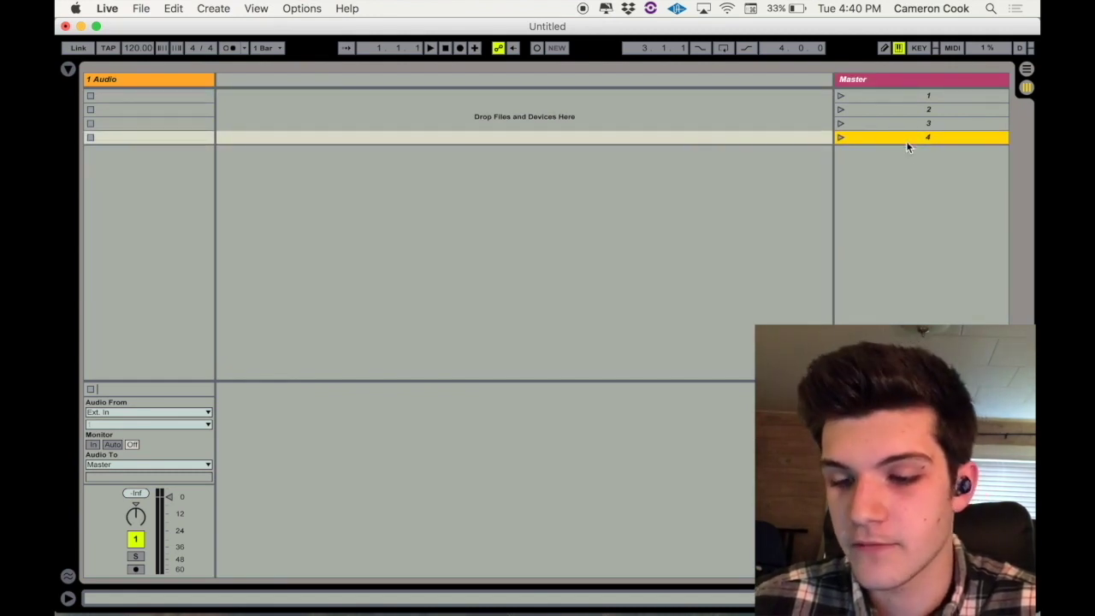
{"action": "left_click", "coordinate": [885, 126]}
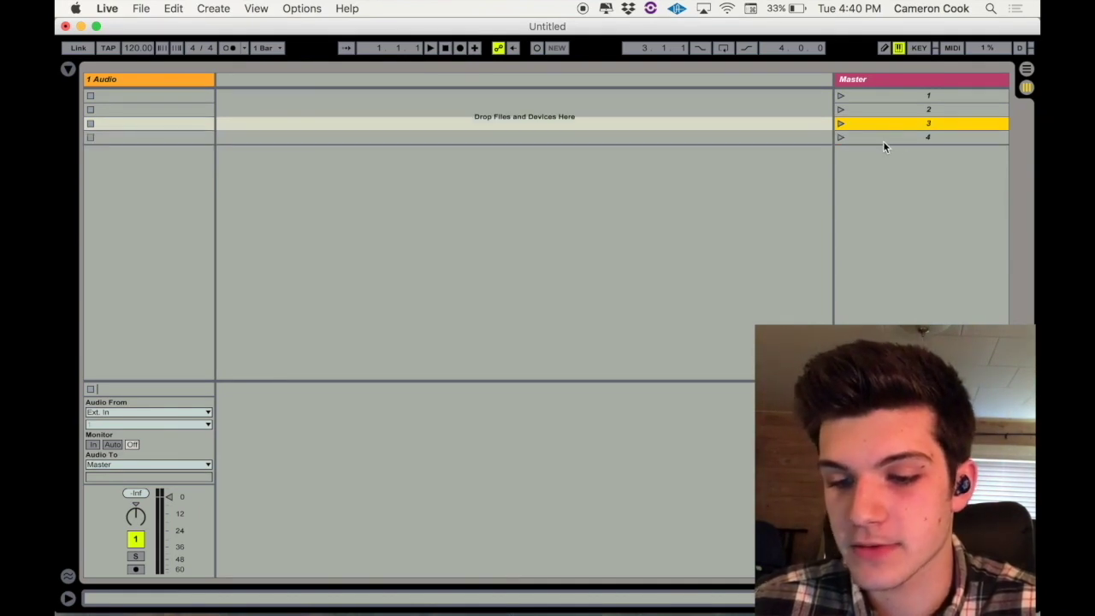
Rename the first scene as "Song 1 130bpm 4/4" so that it carries its tempo and time signature.
{"action": "left_click", "coordinate": [913, 96]}
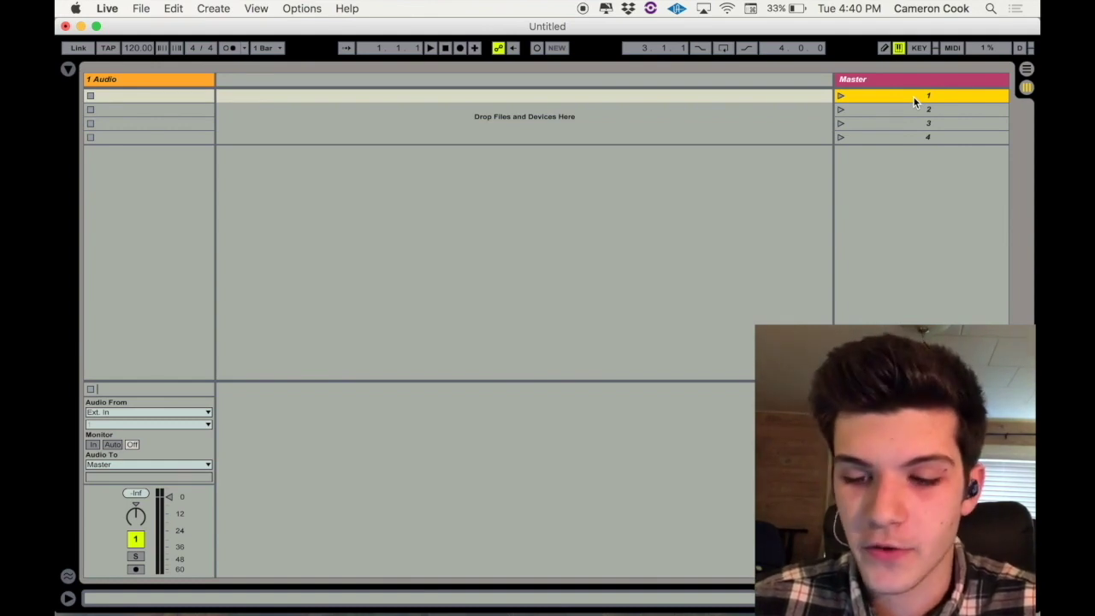
{"action": "key", "text": "super+r"}
{"action": "left_click", "coordinate": [894, 95]}
{"action": "right_click", "coordinate": [935, 95]}
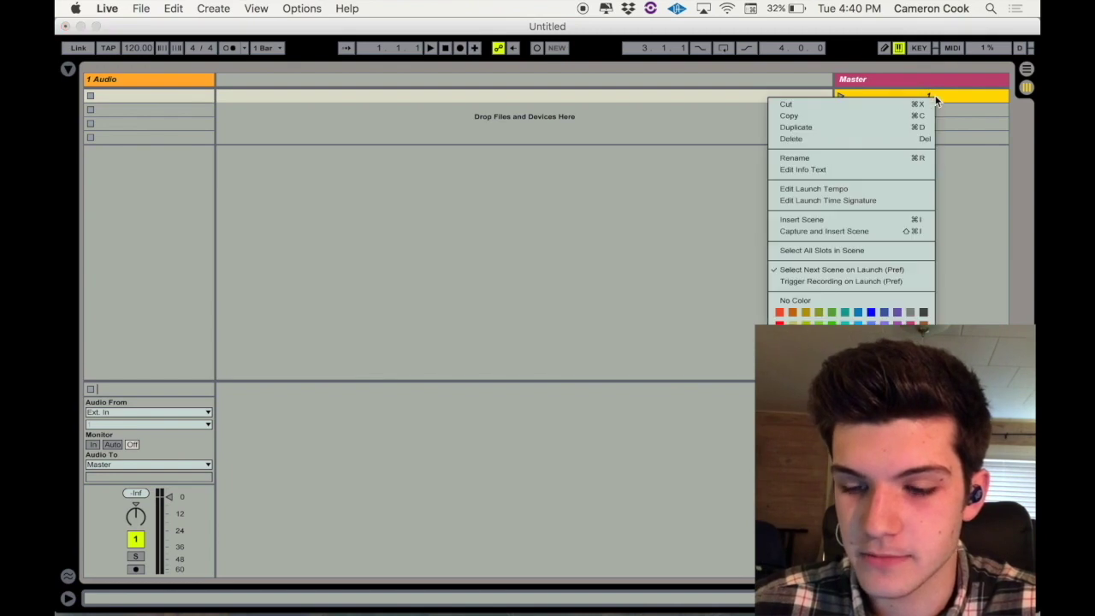
{"action": "left_click", "coordinate": [815, 159]}
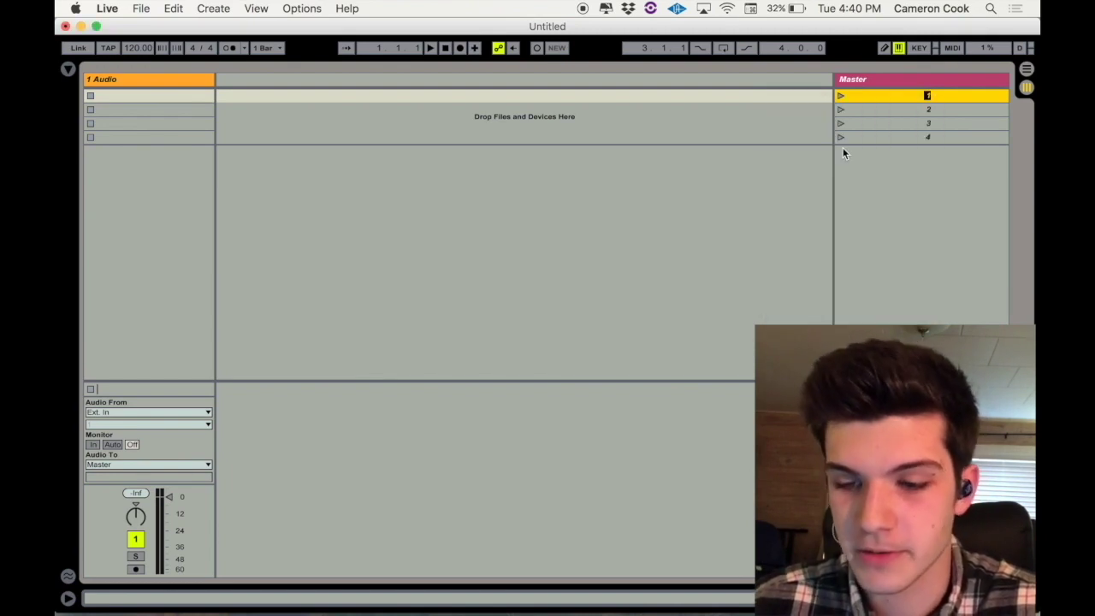
{"action": "type", "text": "Song 1"}
{"action": "key", "text": "Return"}
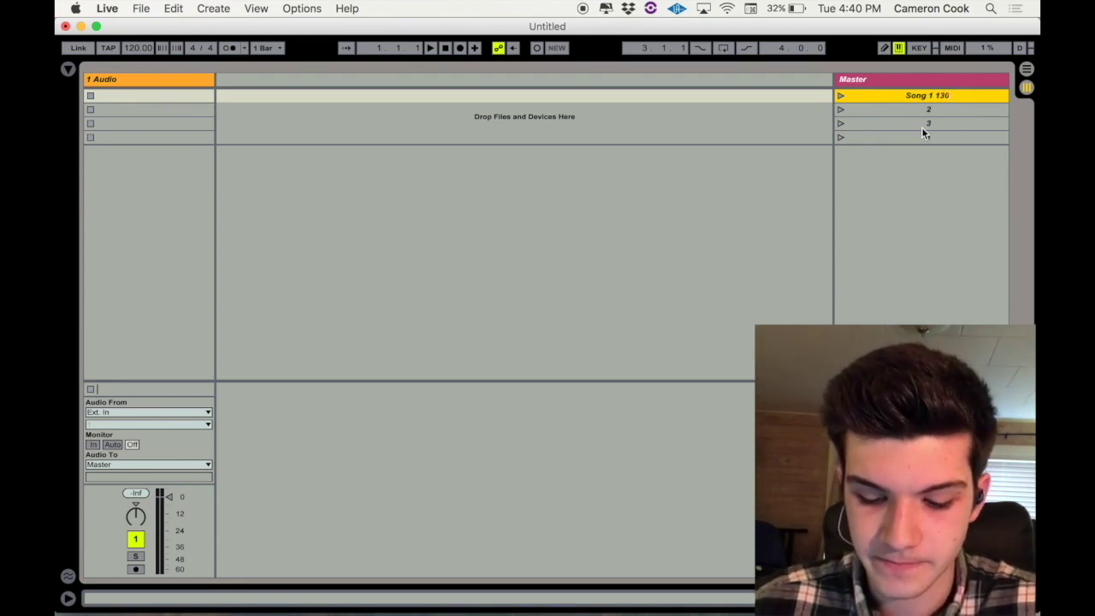
{"action": "type", "text": "bpm"}
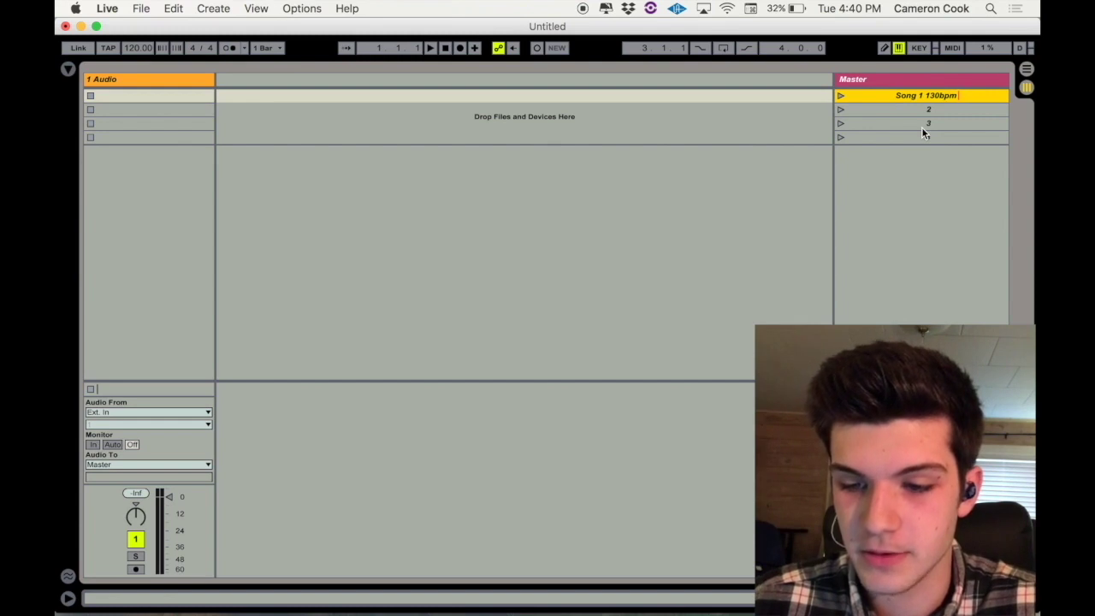
{"action": "type", "text": "4/4"}
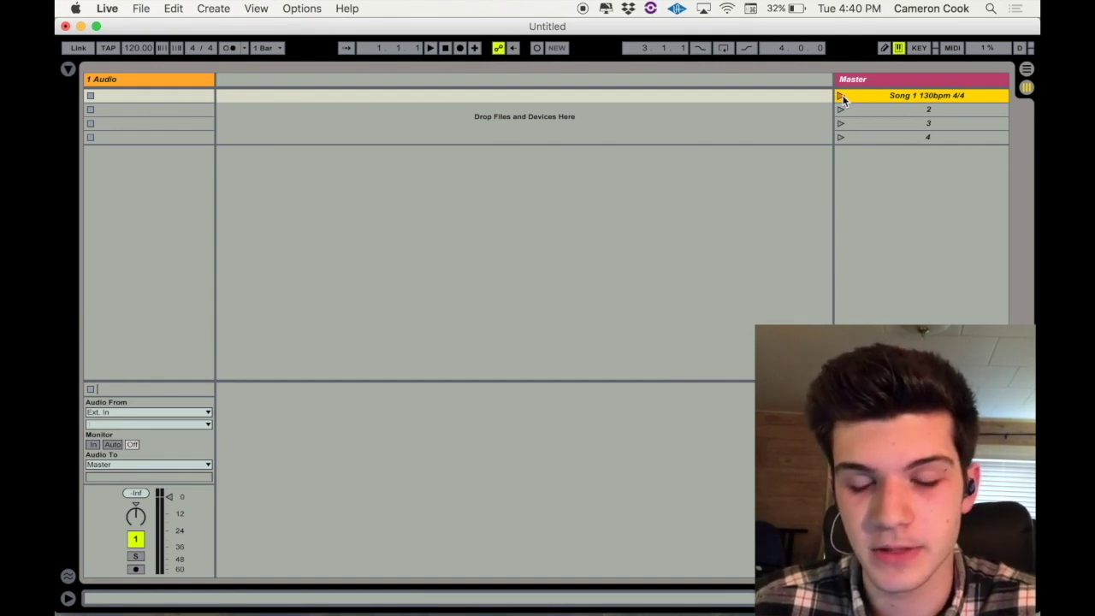
Turn on the metronome and launch the Song 1 scene to apply its tempo to the set.
{"action": "left_click", "coordinate": [228, 48]}
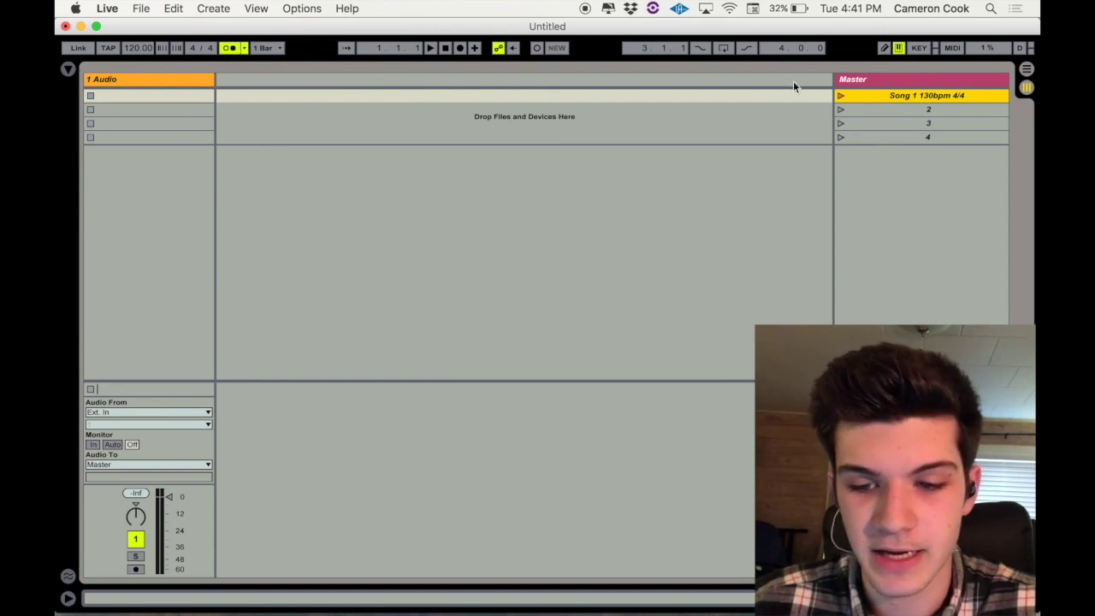
{"action": "left_click", "coordinate": [841, 96]}
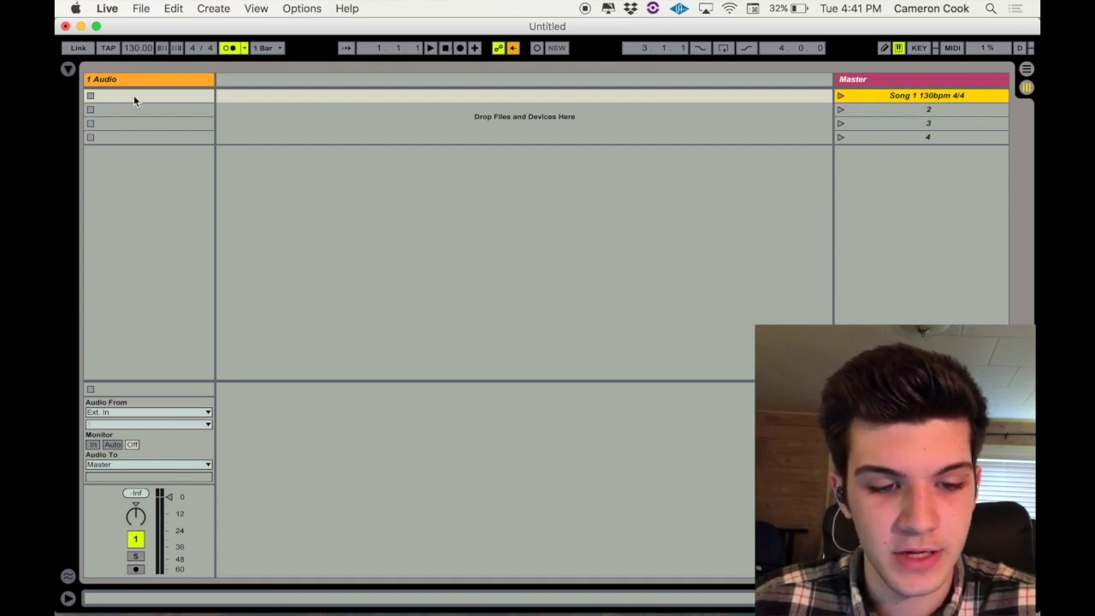
{"action": "left_click", "coordinate": [155, 95]}
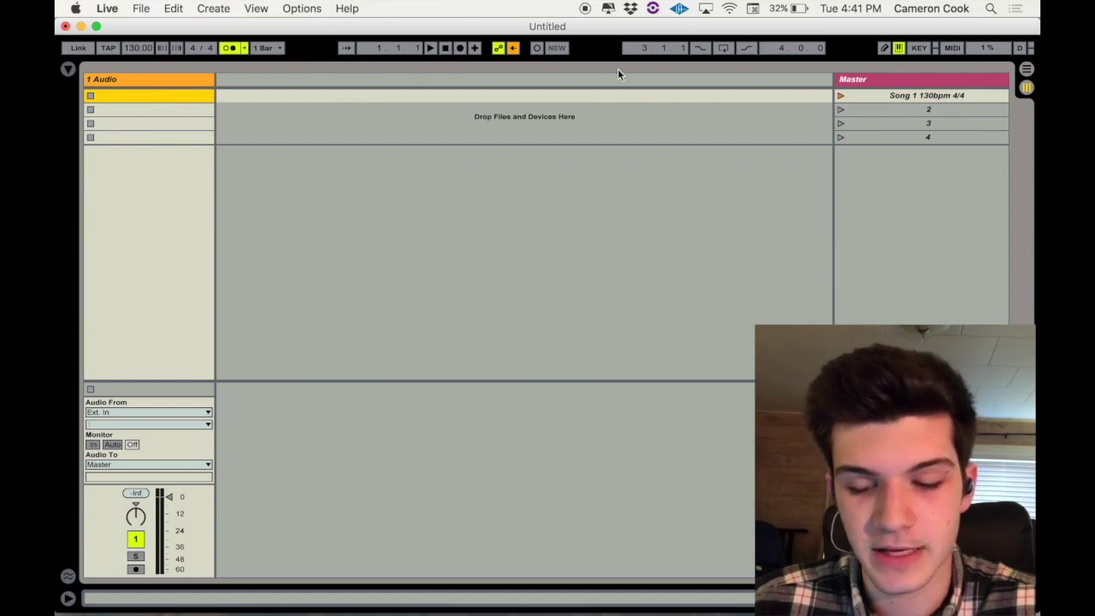
Rename the second scene as "Song 2 110bpm 4/4".
{"action": "left_click", "coordinate": [918, 113]}
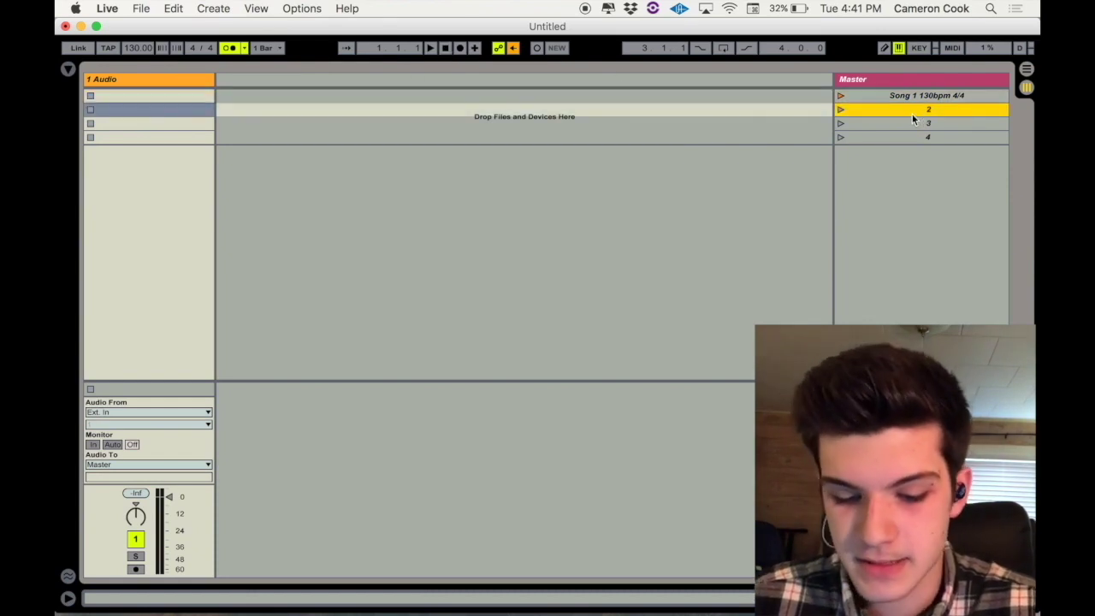
{"action": "key", "text": "super+r"}
{"action": "key", "text": "Return"}
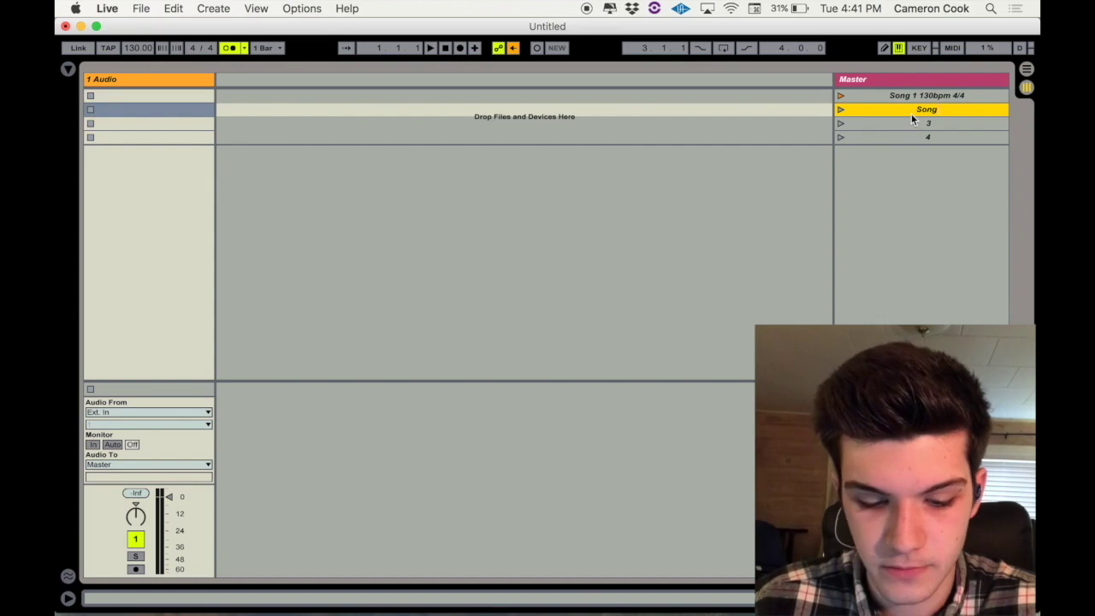
{"action": "type", "text": "110bpm"}
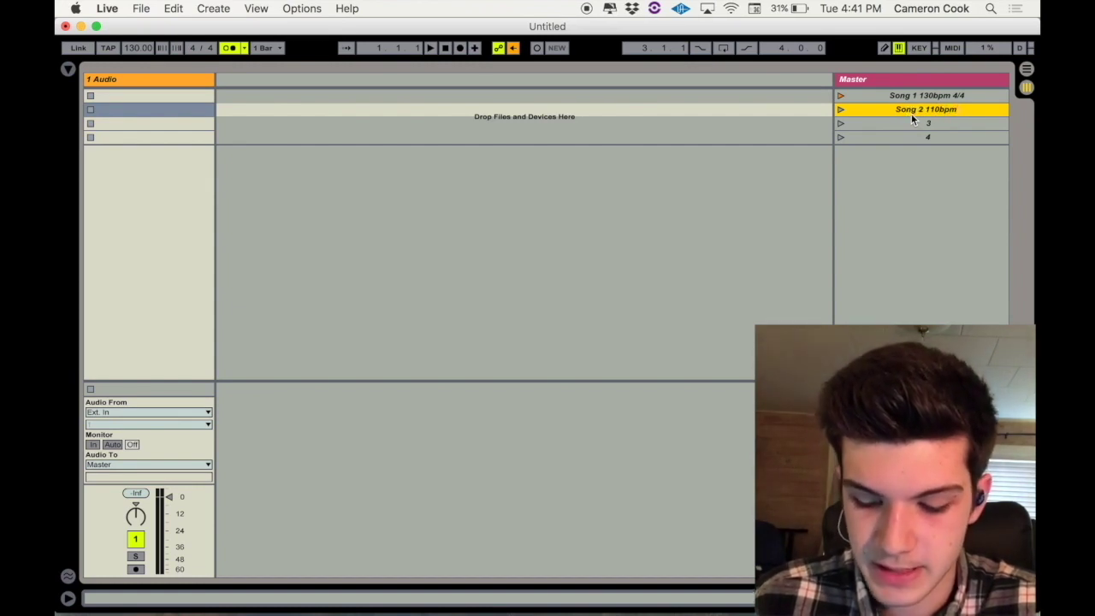
{"action": "type", "text": " 4/4"}
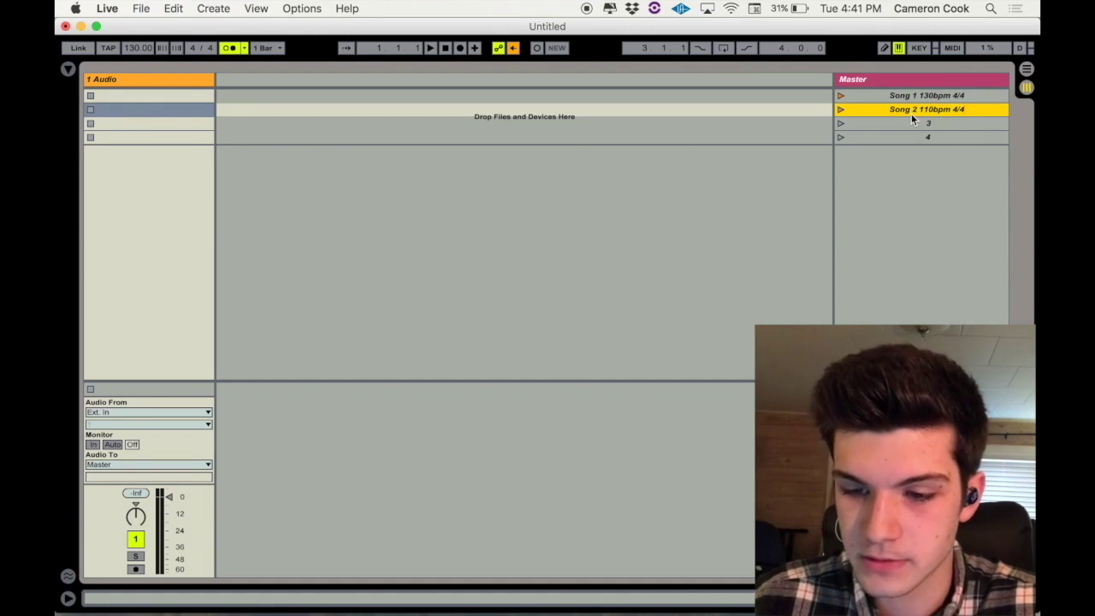
Rename the third scene as "Song 3 85bpm 6/8".
{"action": "left_click", "coordinate": [910, 127]}
{"action": "key", "text": "super+r"}
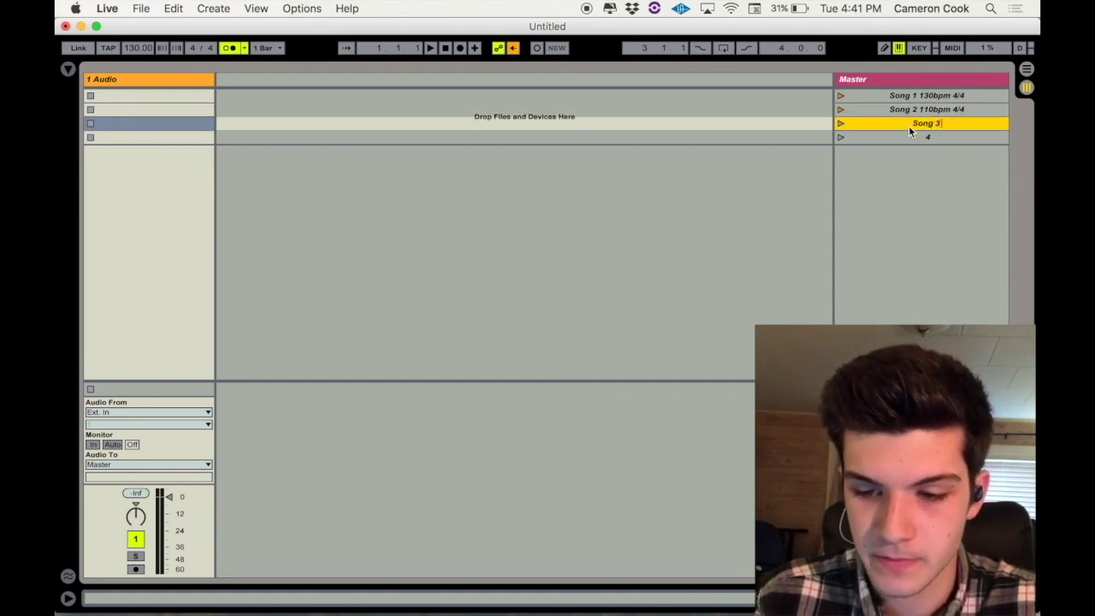
{"action": "type", "text": "Song 3"}
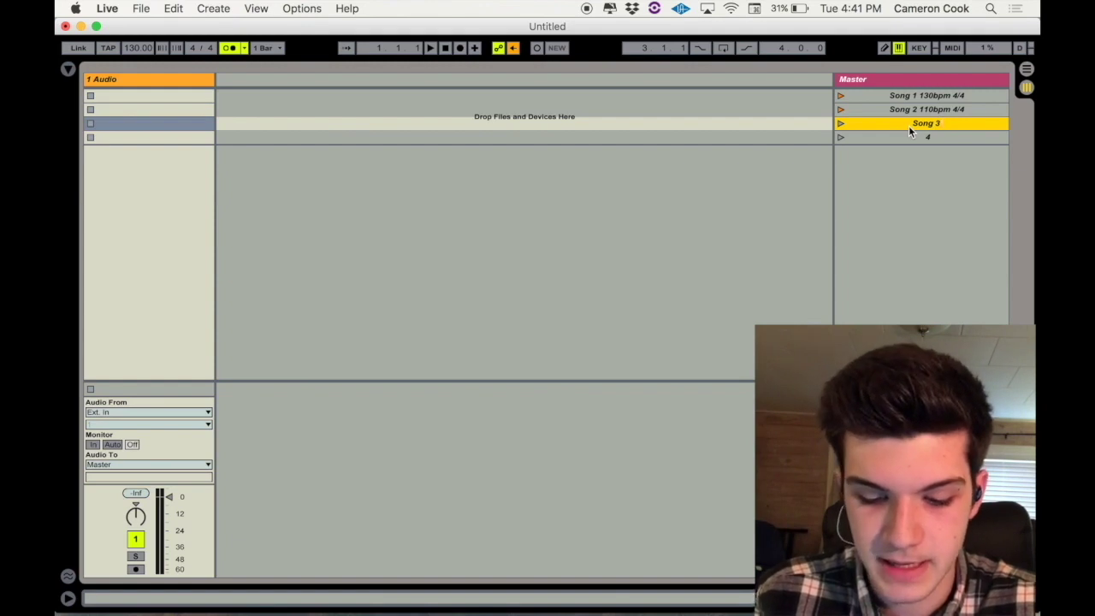
{"action": "type", "text": " 85bpm 6/8"}
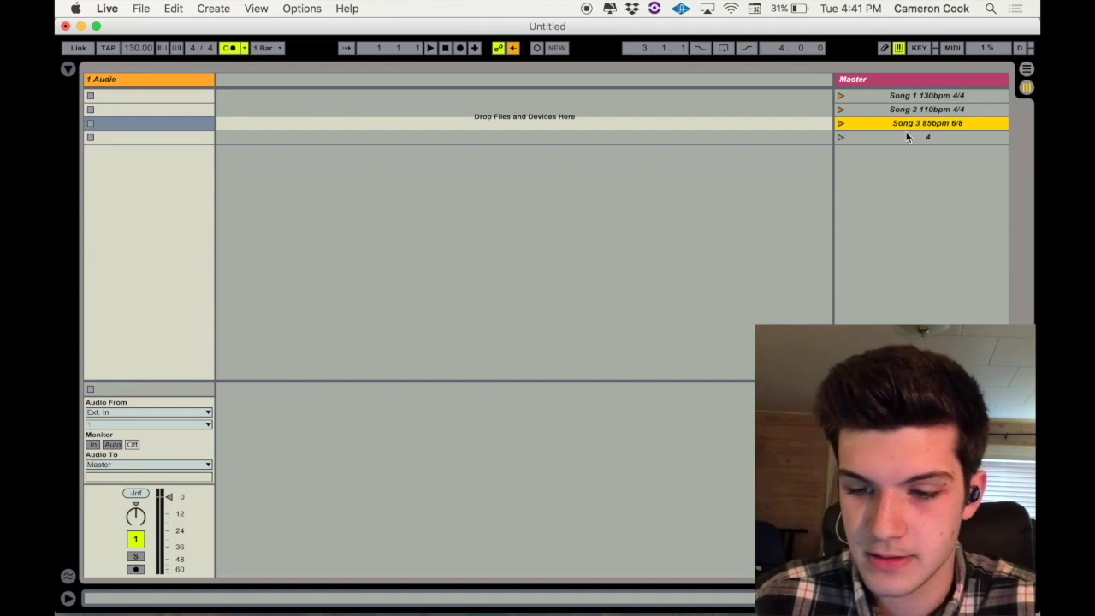
Rename the fourth scene as "Song 4 70bpm 4/4" and select the first scene again.
{"action": "left_click", "coordinate": [908, 138]}
{"action": "key", "text": "super+r"}
{"action": "type", "text": "so"}
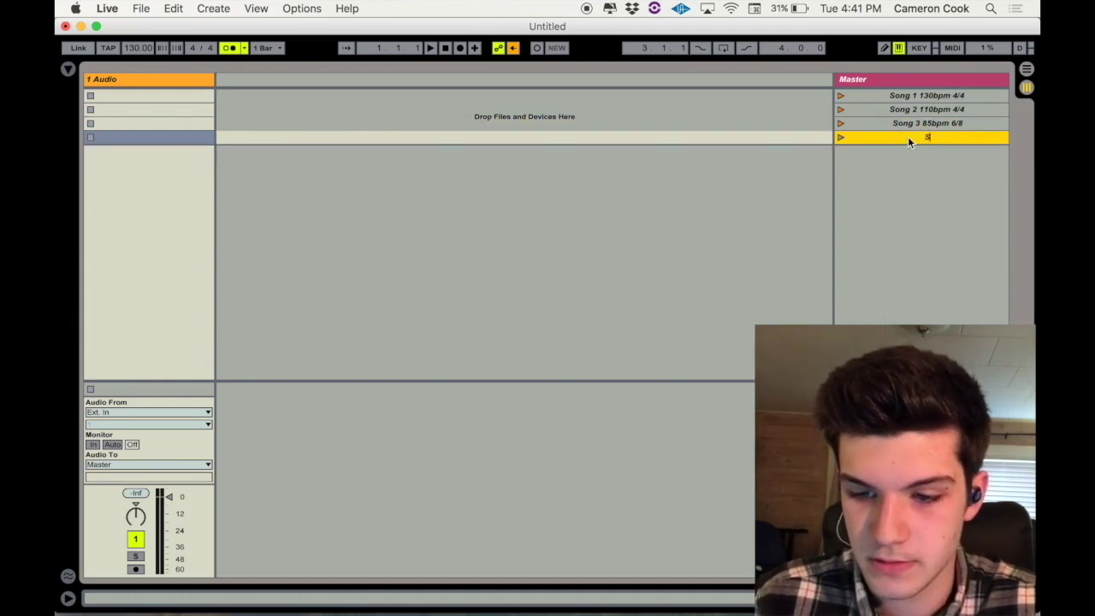
{"action": "type", "text": "ng 4"}
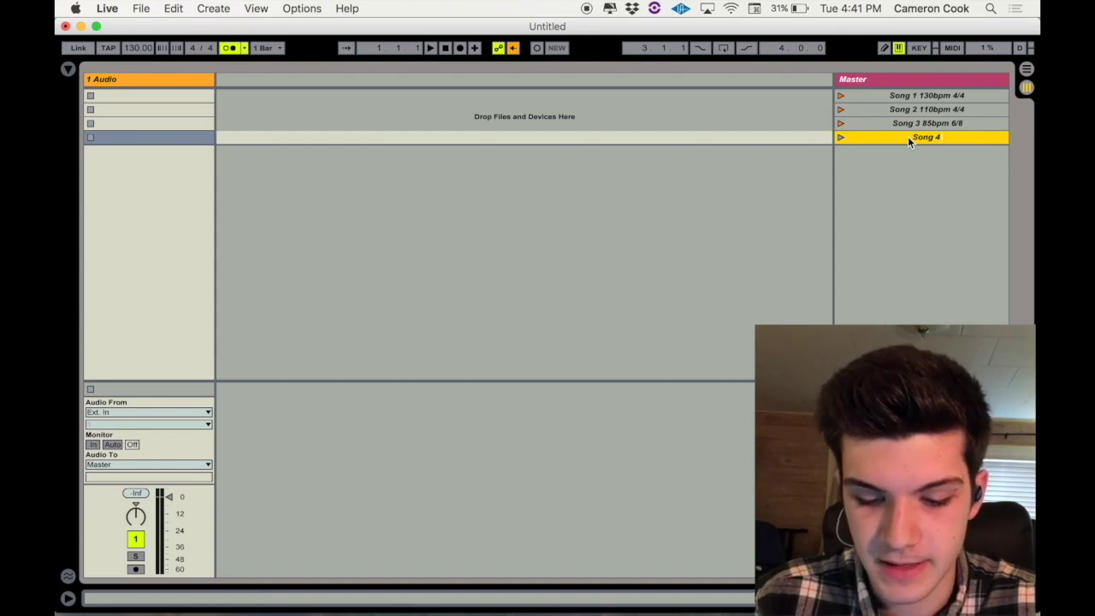
{"action": "type", "text": " 70bpm 4/4"}
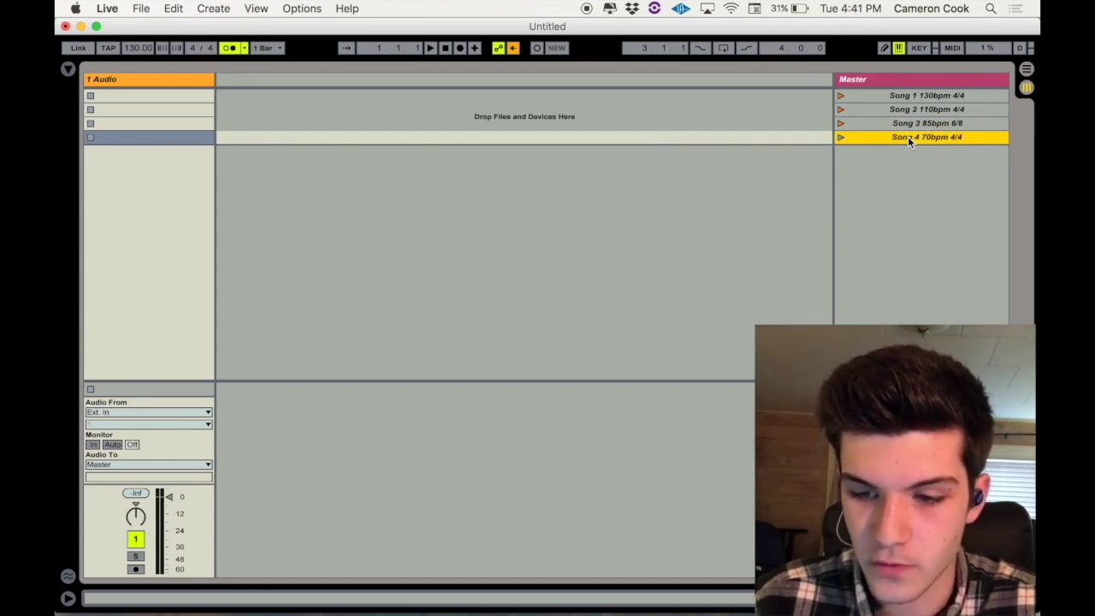
{"action": "left_click", "coordinate": [902, 95]}
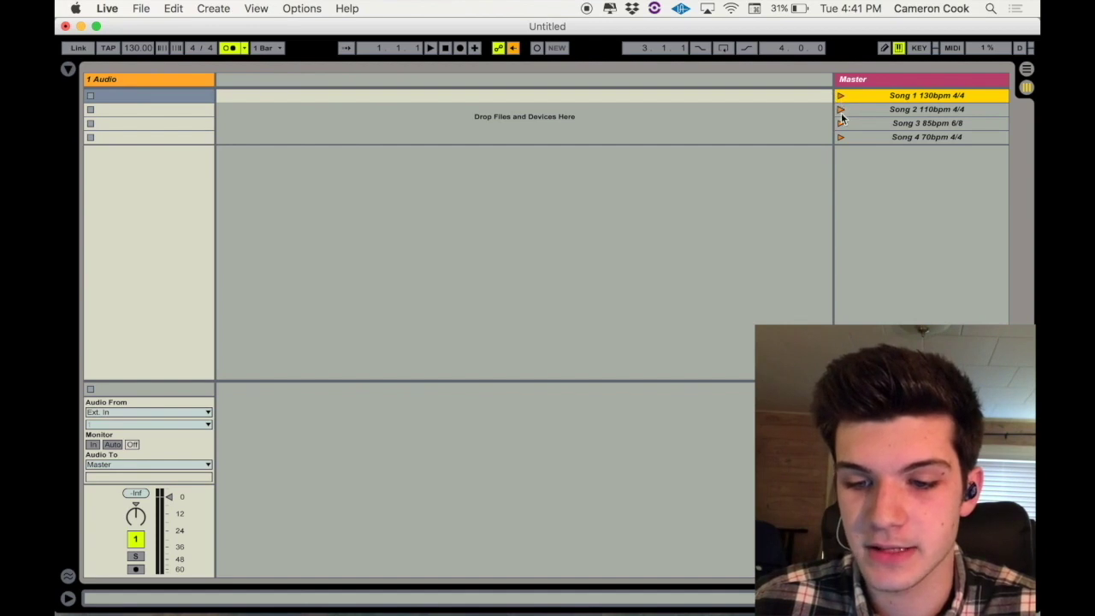
Rename the remaining audio track as "Loops".
{"action": "left_click", "coordinate": [142, 80]}
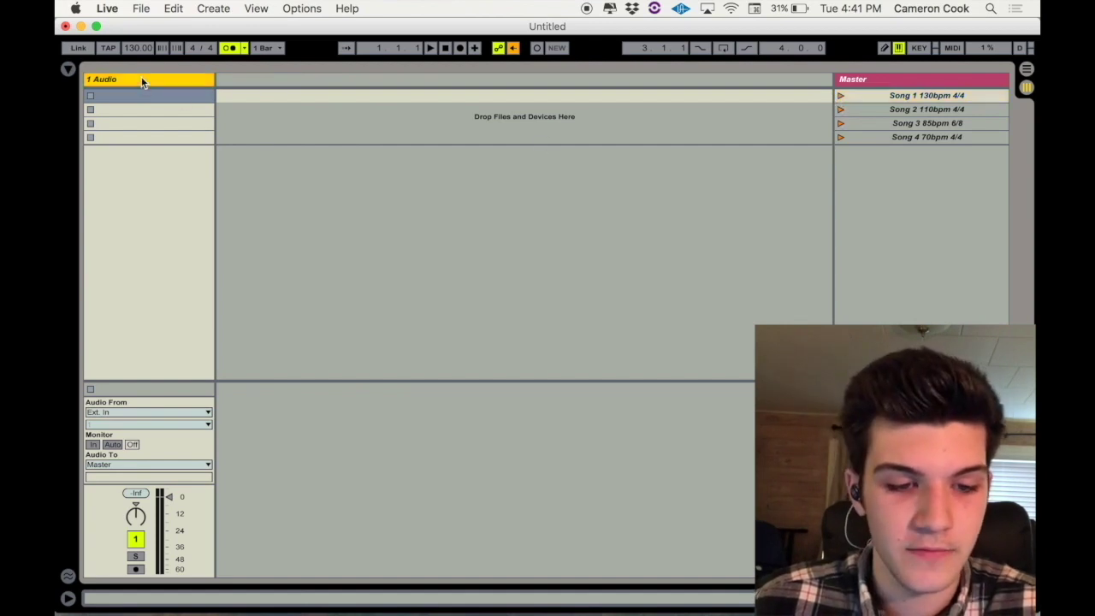
{"action": "key", "text": "super+r"}
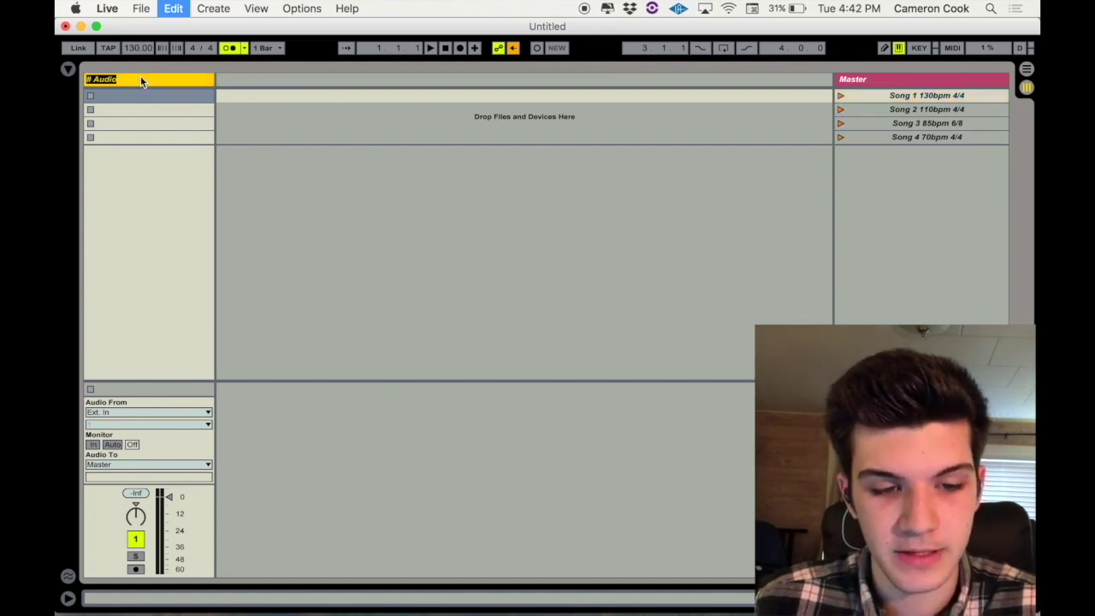
{"action": "type", "text": "Loops"}
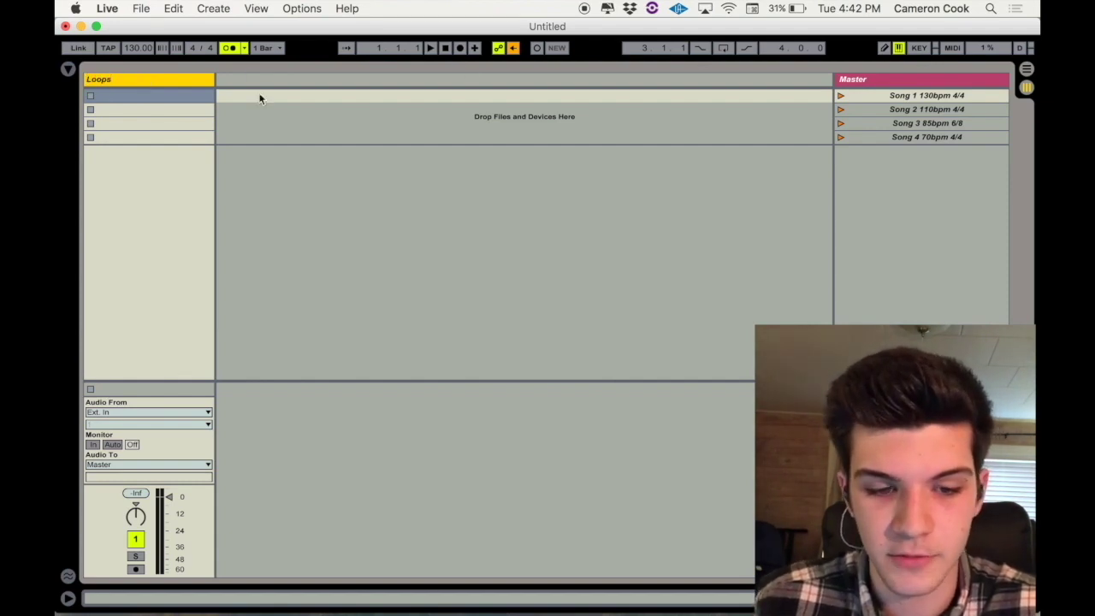
Widen the Loops track column slightly in the session grid.
{"action": "left_click_drag", "start_coordinate": [214, 78], "coordinate": [228, 79]}
{"action": "left_click", "coordinate": [610, 191]}
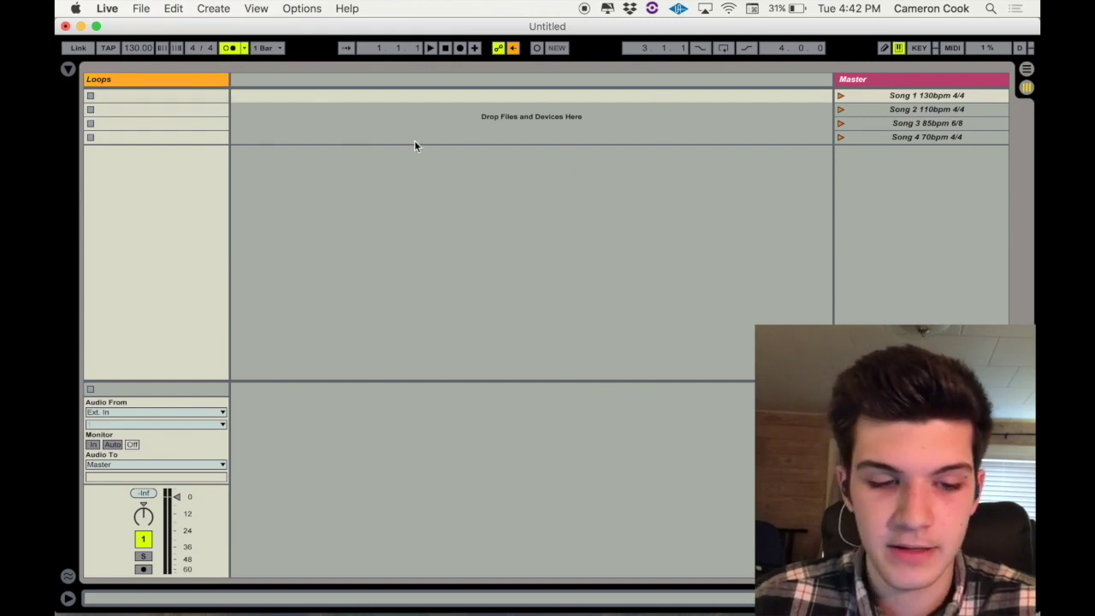
Expand the Loops folder in the Dropbox place, look through its loop files and hide the browser again.
{"action": "left_click", "coordinate": [67, 70]}
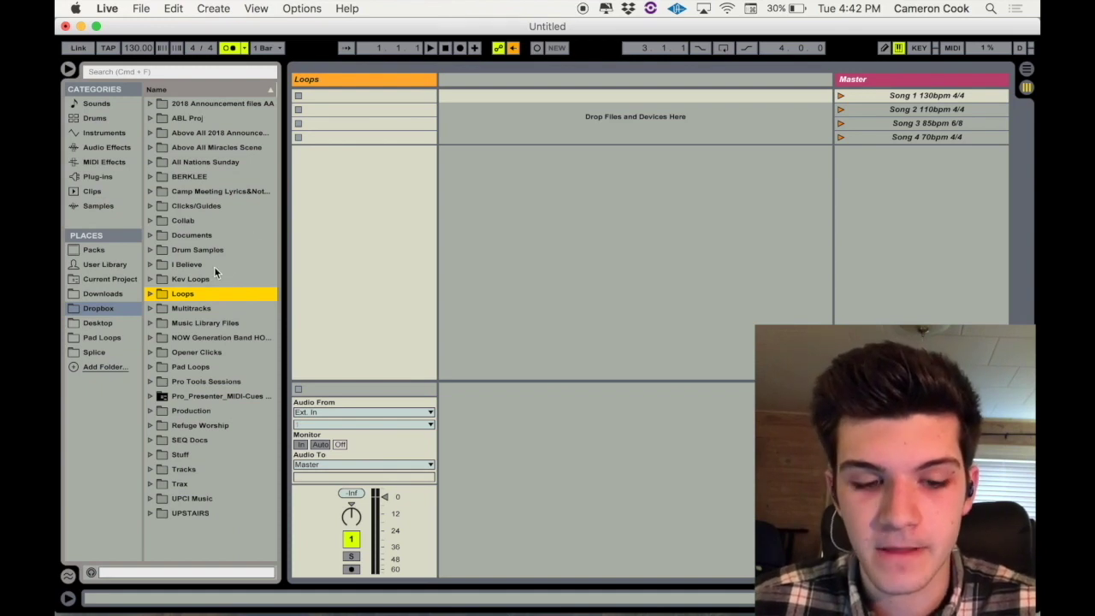
{"action": "left_click", "coordinate": [150, 293]}
{"action": "scroll", "coordinate": [177, 326], "scroll_direction": "down", "scroll_amount": 5}
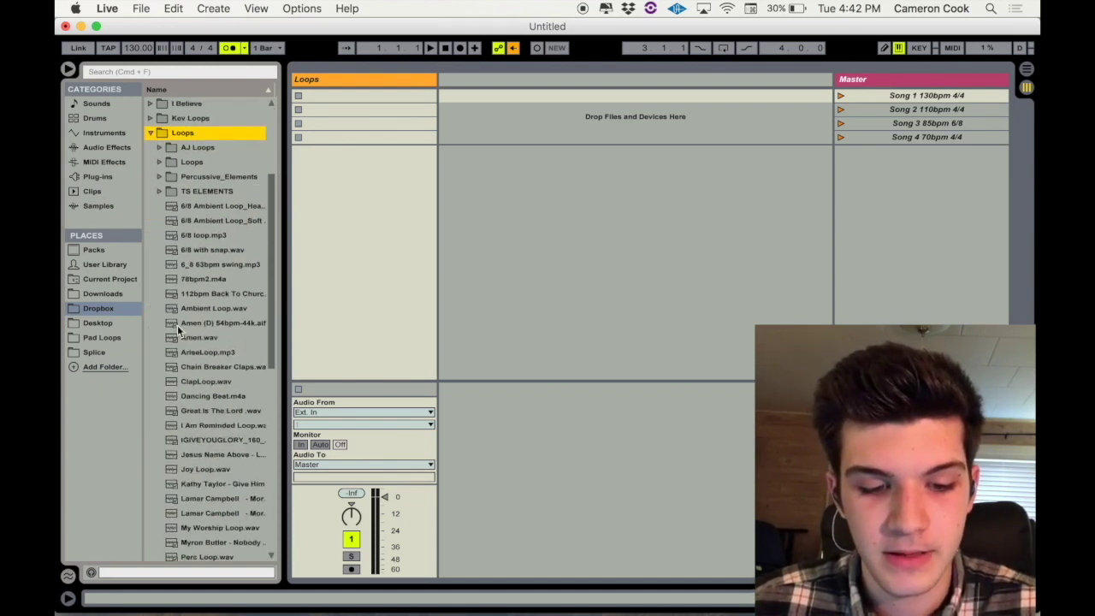
{"action": "scroll", "coordinate": [177, 325], "scroll_direction": "down", "scroll_amount": 1}
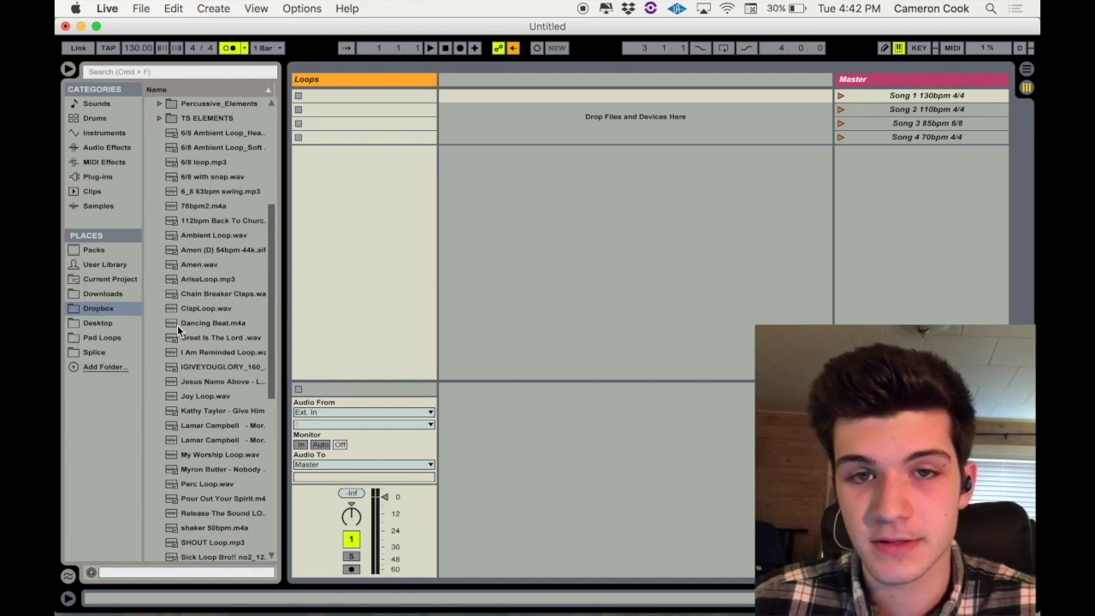
{"action": "scroll", "coordinate": [206, 318], "scroll_direction": "down", "scroll_amount": 5}
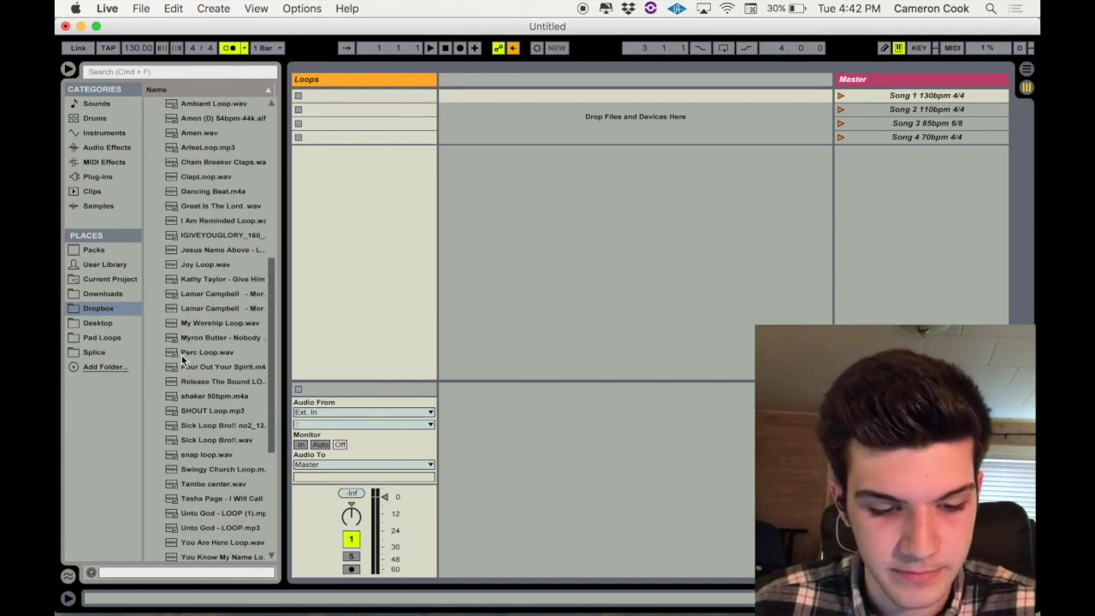
{"action": "left_click", "coordinate": [70, 70]}
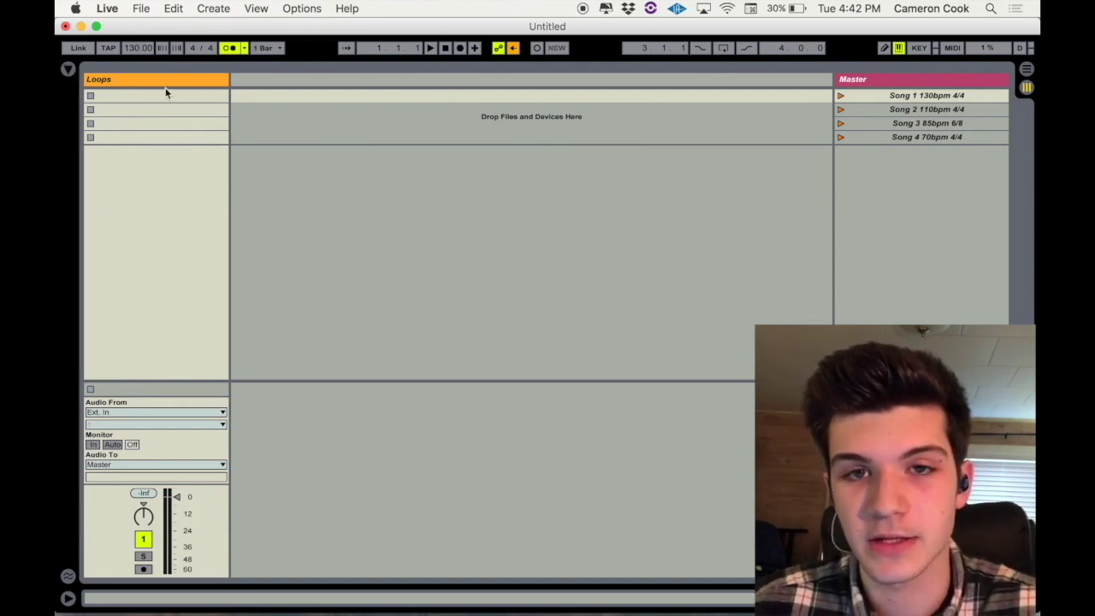
Launch the Song 1 scene and place the Pour Out Your Spirit loop from the Dropbox Loops folder in its Loops slot.
{"action": "left_click", "coordinate": [841, 97]}
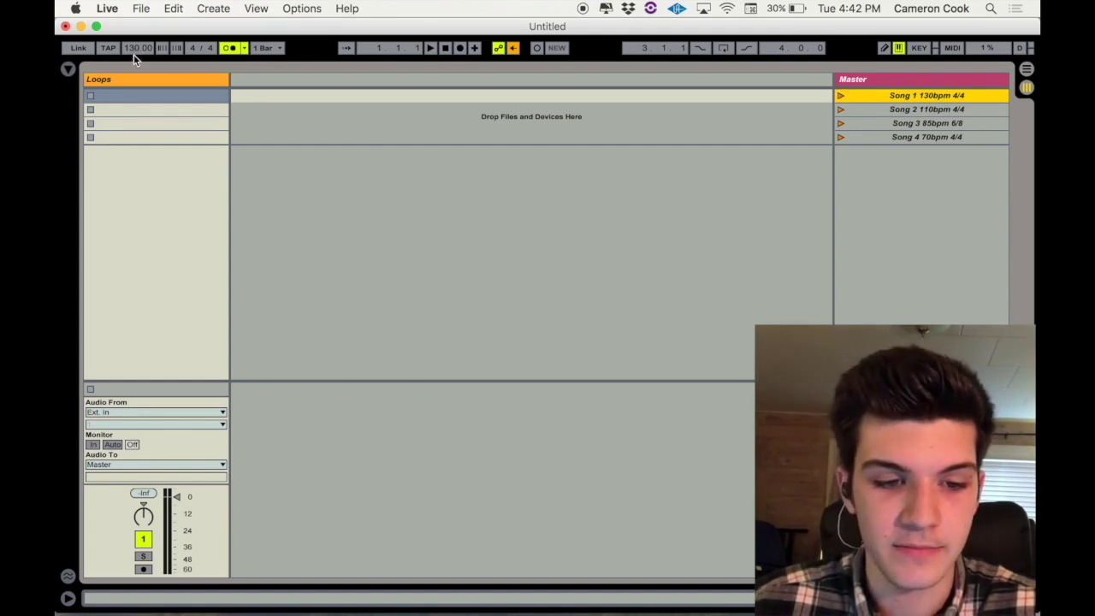
{"action": "left_click", "coordinate": [68, 70]}
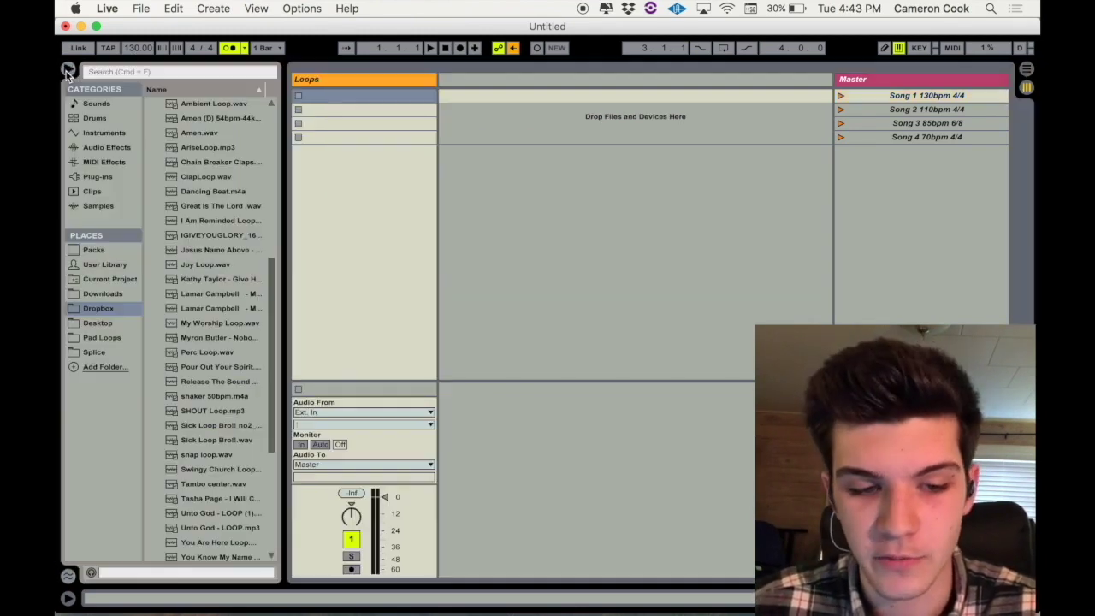
{"action": "scroll", "coordinate": [203, 294], "scroll_direction": "down", "scroll_amount": 2}
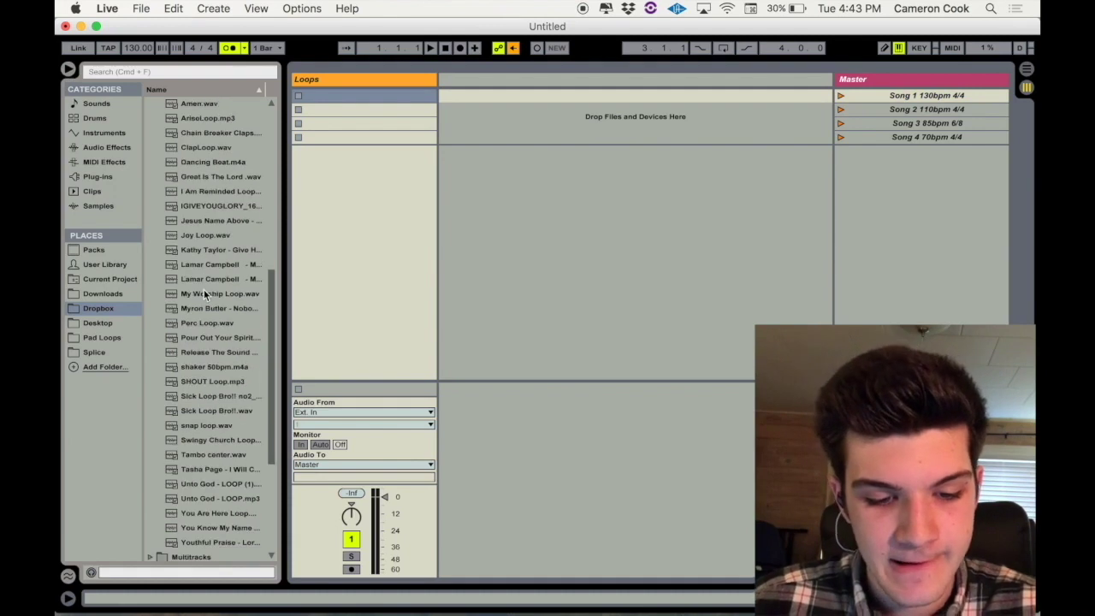
{"action": "left_click", "coordinate": [177, 339]}
{"action": "left_click_drag", "start_coordinate": [255, 320], "coordinate": [362, 97]}
{"action": "left_click", "coordinate": [68, 70]}
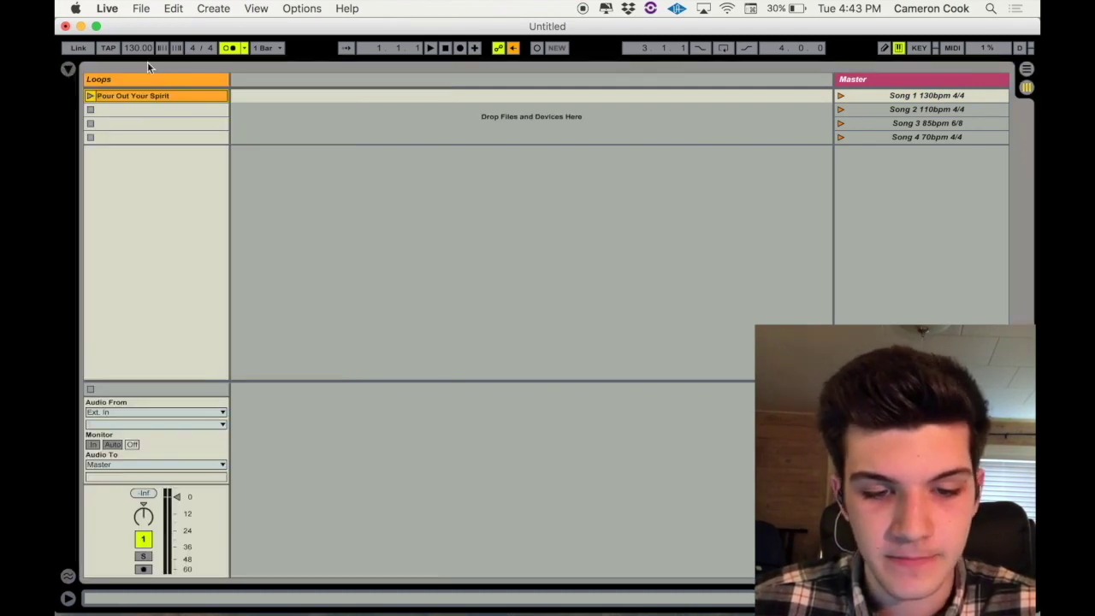
Check the Pour Out Your Spirit clip's sample settings and audition the Song 1 scene at a higher system volume.
{"action": "double_click", "coordinate": [195, 94]}
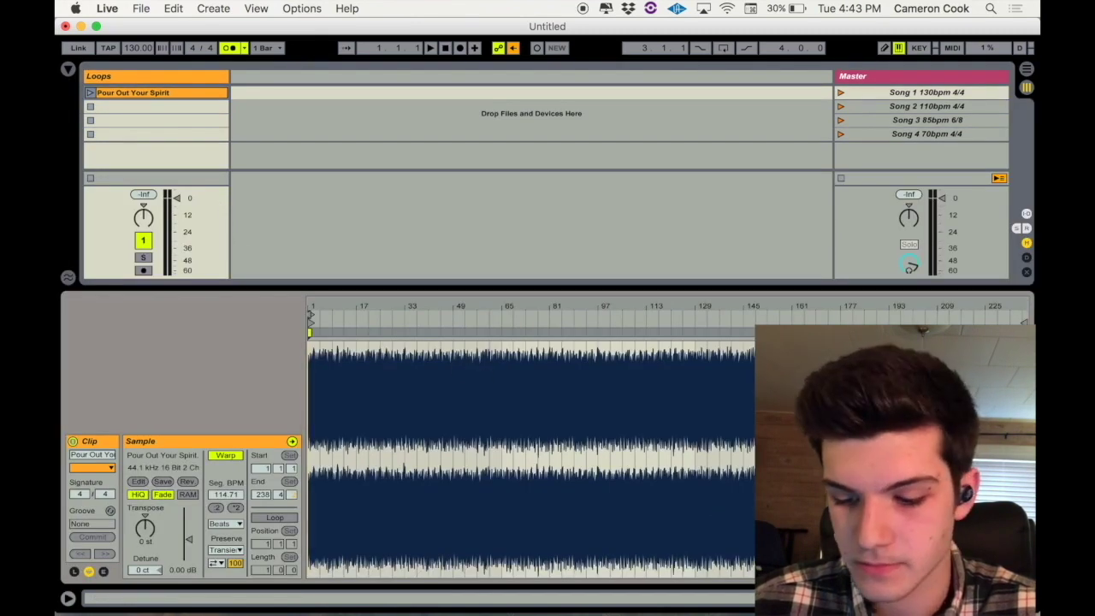
{"action": "left_click", "coordinate": [1027, 598]}
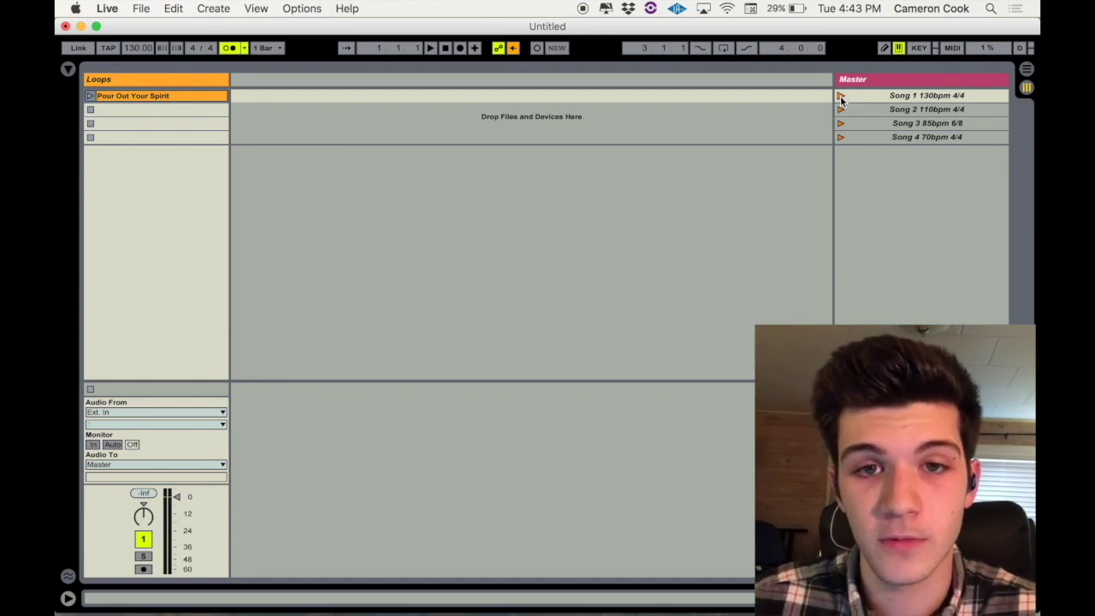
{"action": "key", "text": "XF86AudioRaiseVolume"}
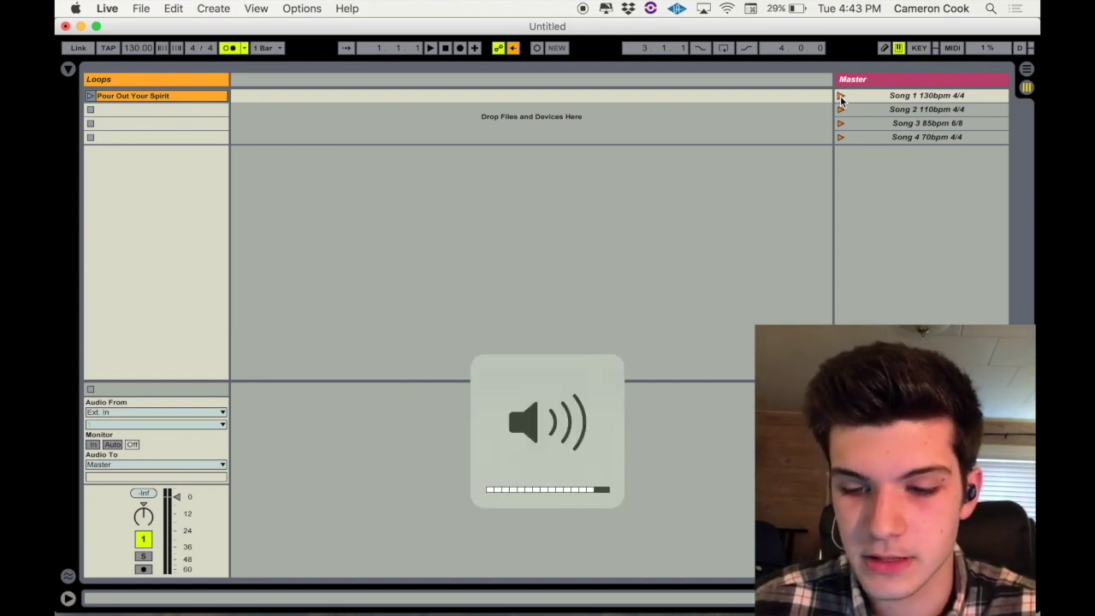
{"action": "left_click", "coordinate": [841, 98]}
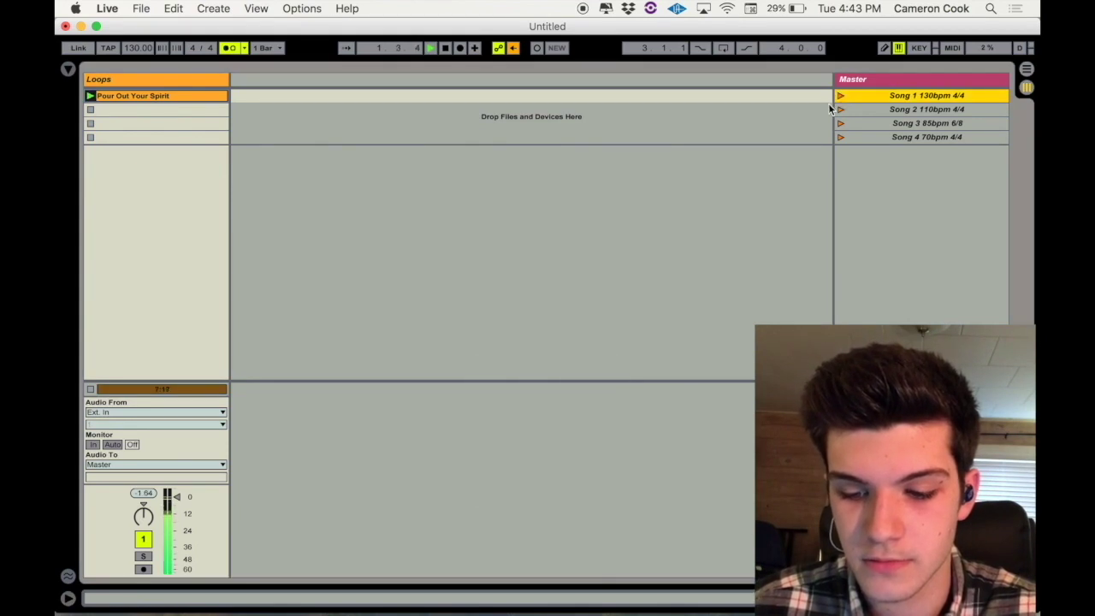
{"action": "key", "text": "space"}
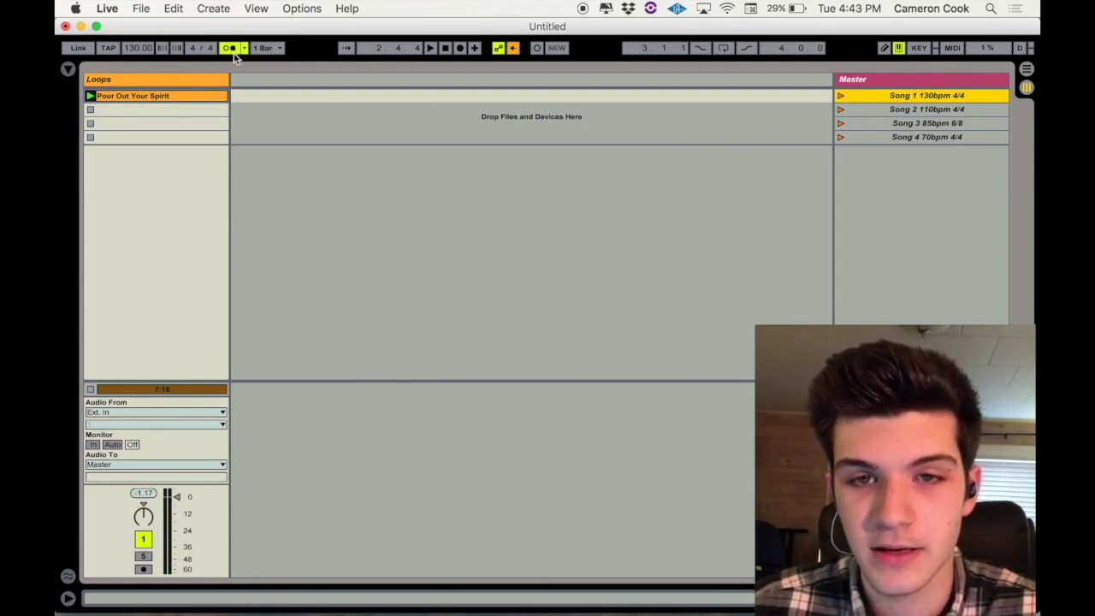
Turn off Warp for the Pour Out Your Spirit clip and audition the Song 1 scene.
{"action": "double_click", "coordinate": [205, 95]}
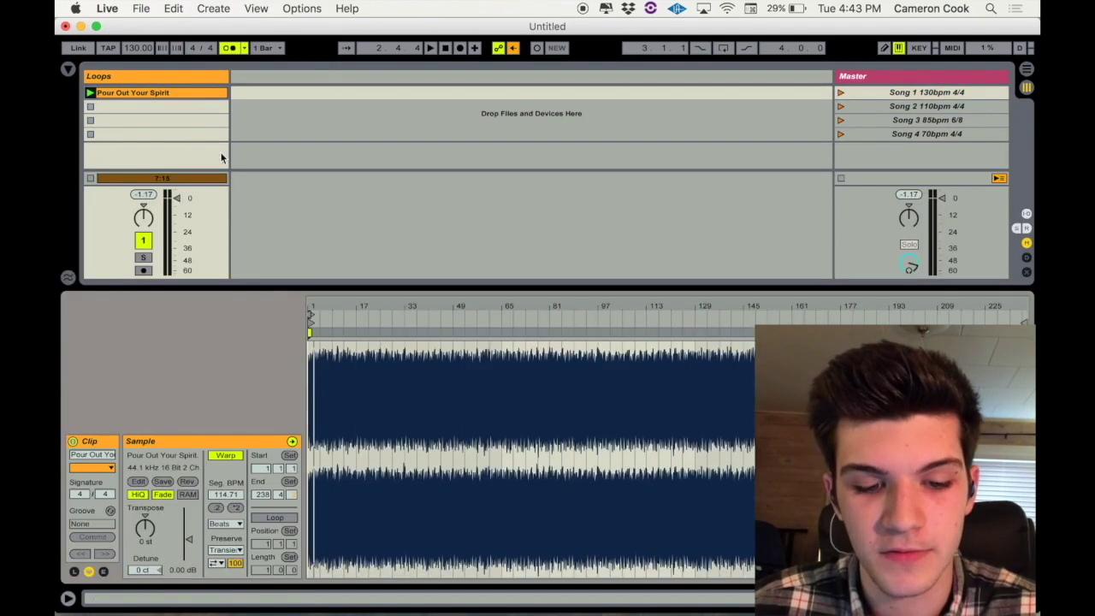
{"action": "left_click", "coordinate": [225, 455]}
{"action": "left_click", "coordinate": [1028, 598]}
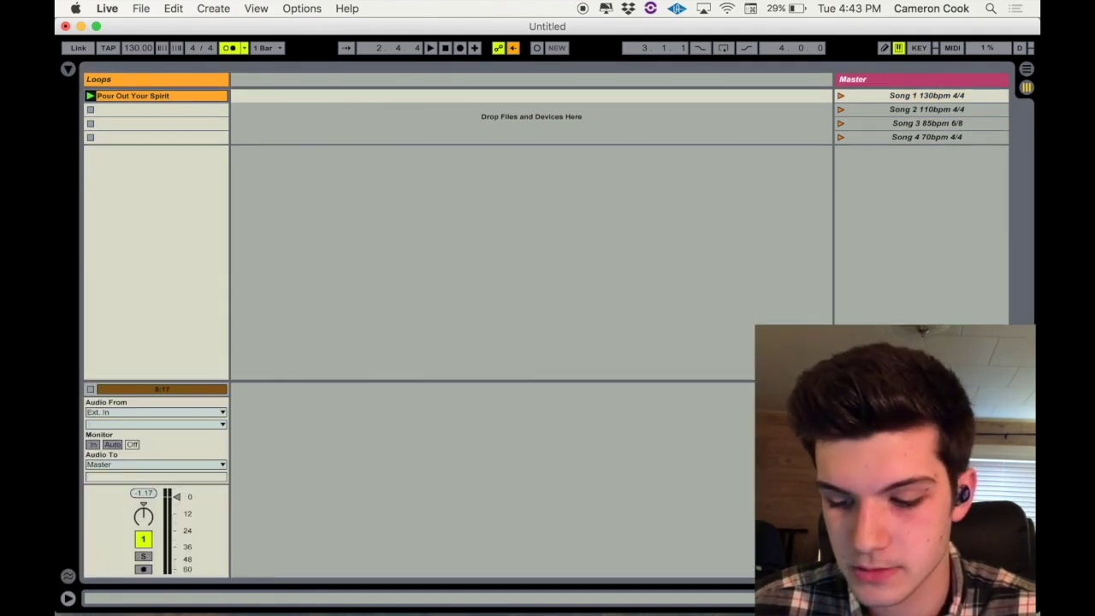
{"action": "left_click", "coordinate": [841, 96]}
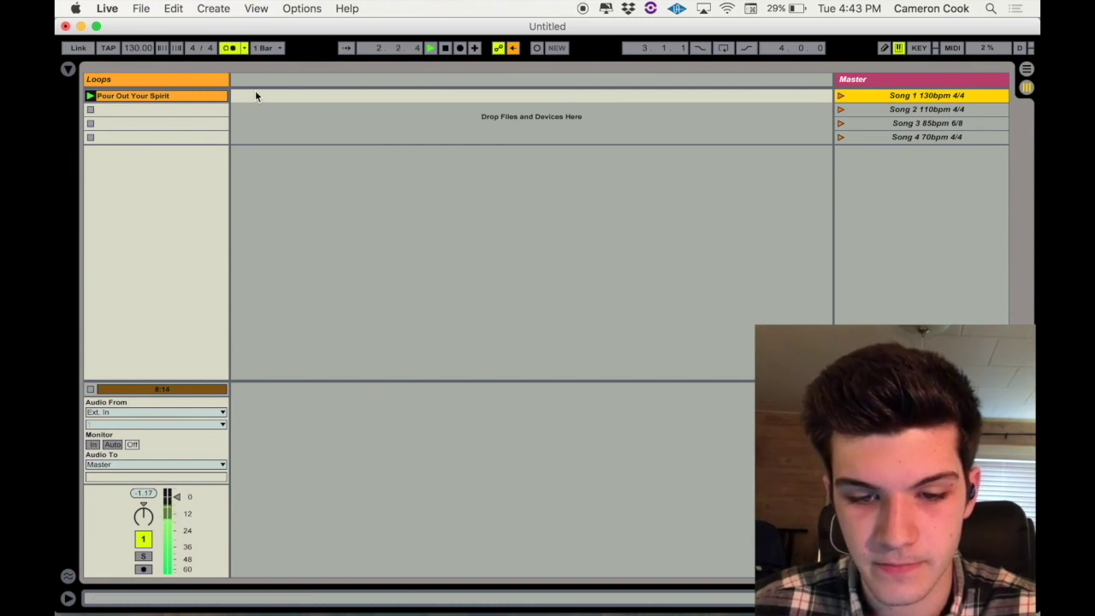
{"action": "key", "text": "space"}
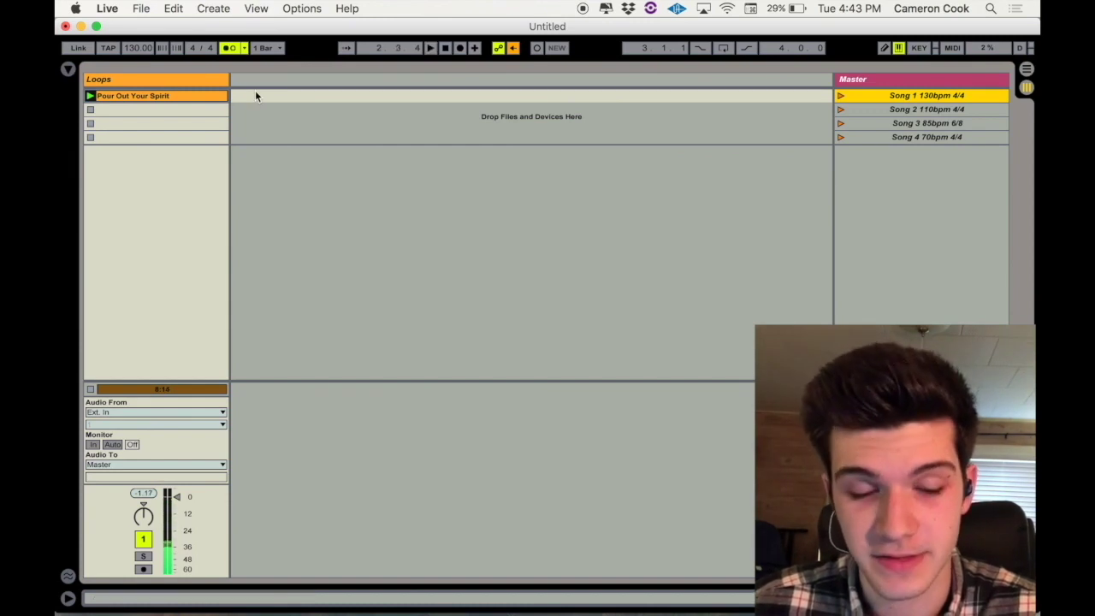
Turn Warp back on for the Pour Out Your Spirit clip, replay the Song 1 scene and stop playback.
{"action": "double_click", "coordinate": [192, 96]}
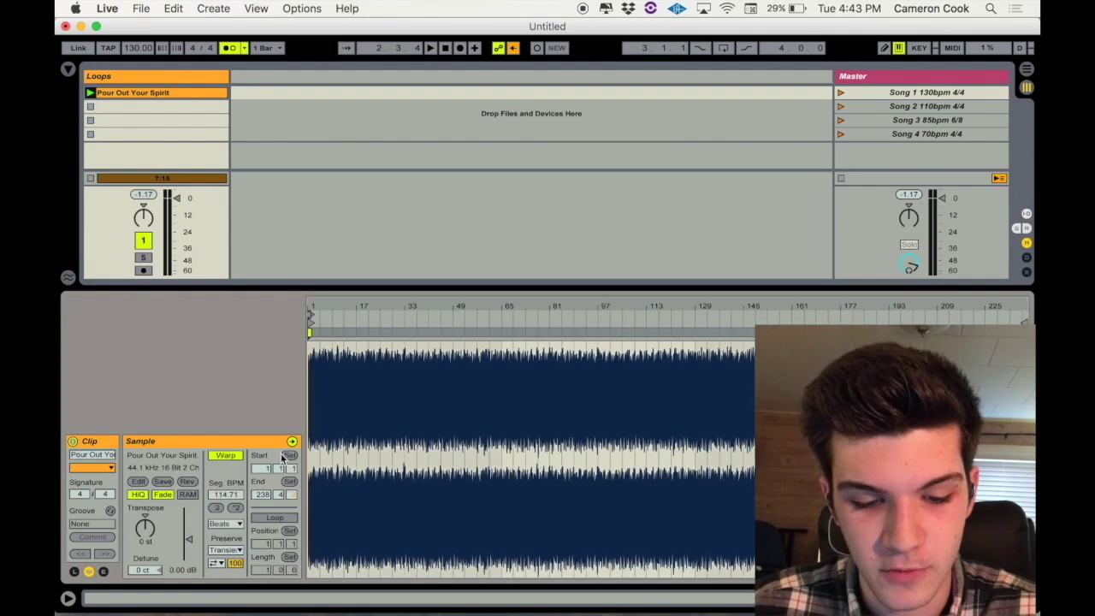
{"action": "left_click", "coordinate": [1028, 598]}
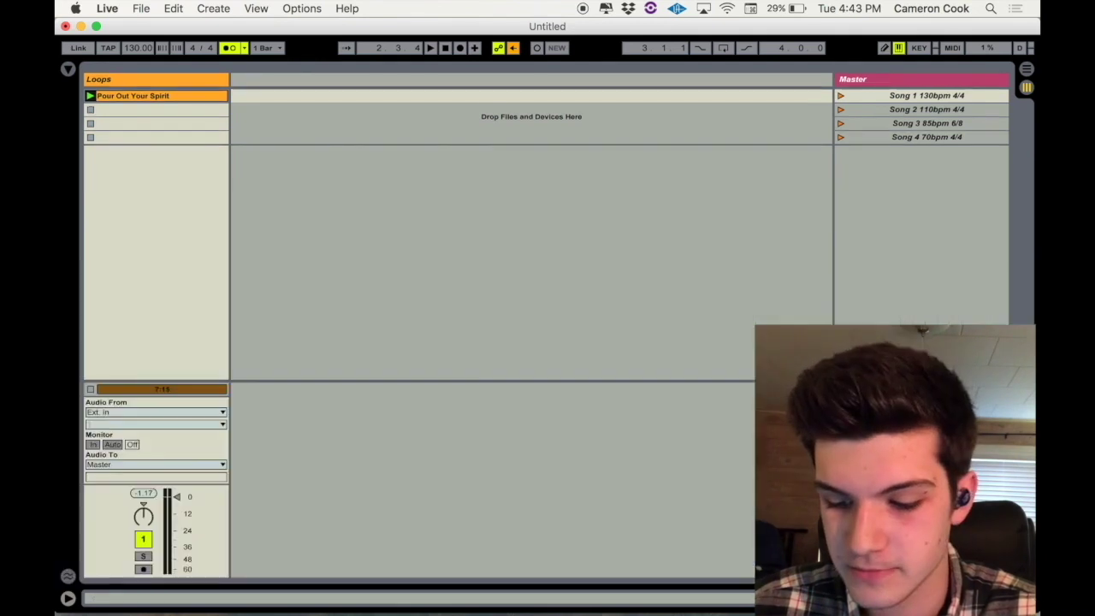
{"action": "left_click", "coordinate": [842, 96]}
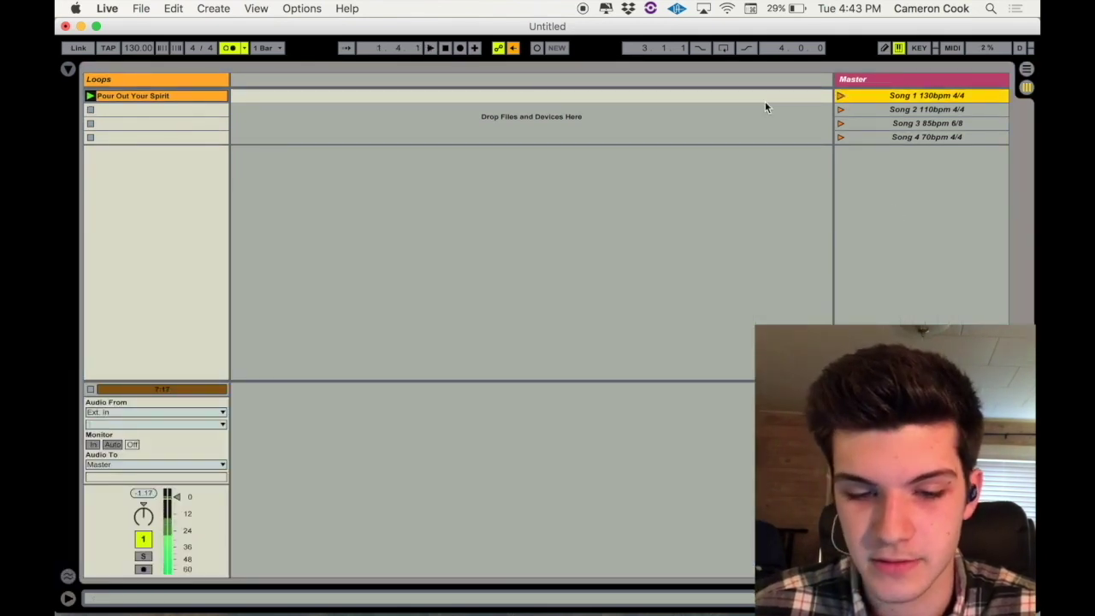
{"action": "left_click", "coordinate": [445, 48]}
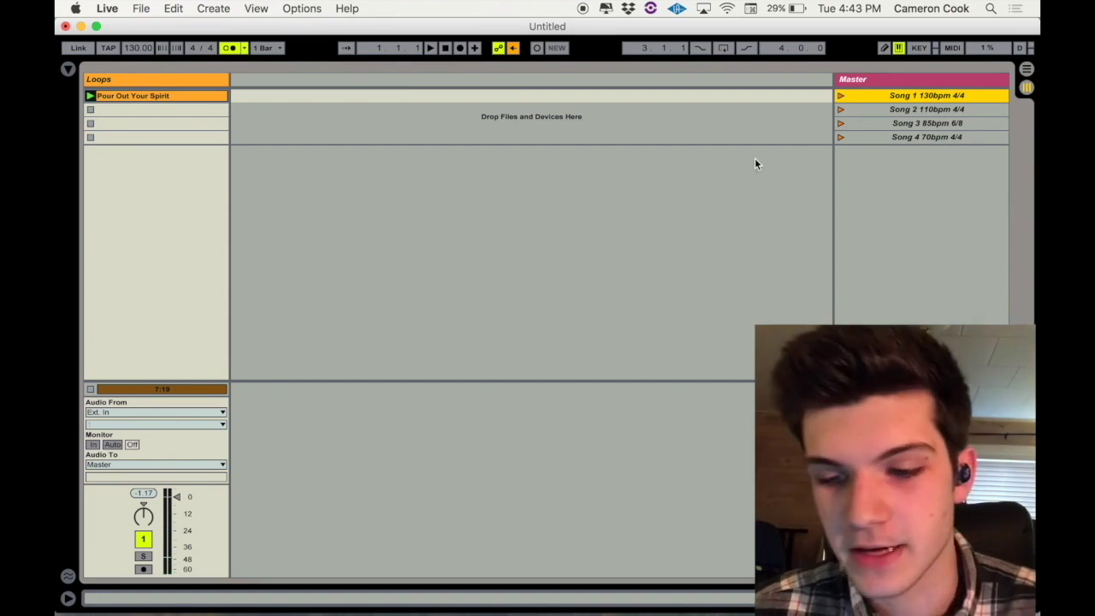
Launch the Song 2 scene and place the Kathy Taylor - Give Him Praise loop in its Loops slot.
{"action": "left_click", "coordinate": [841, 109]}
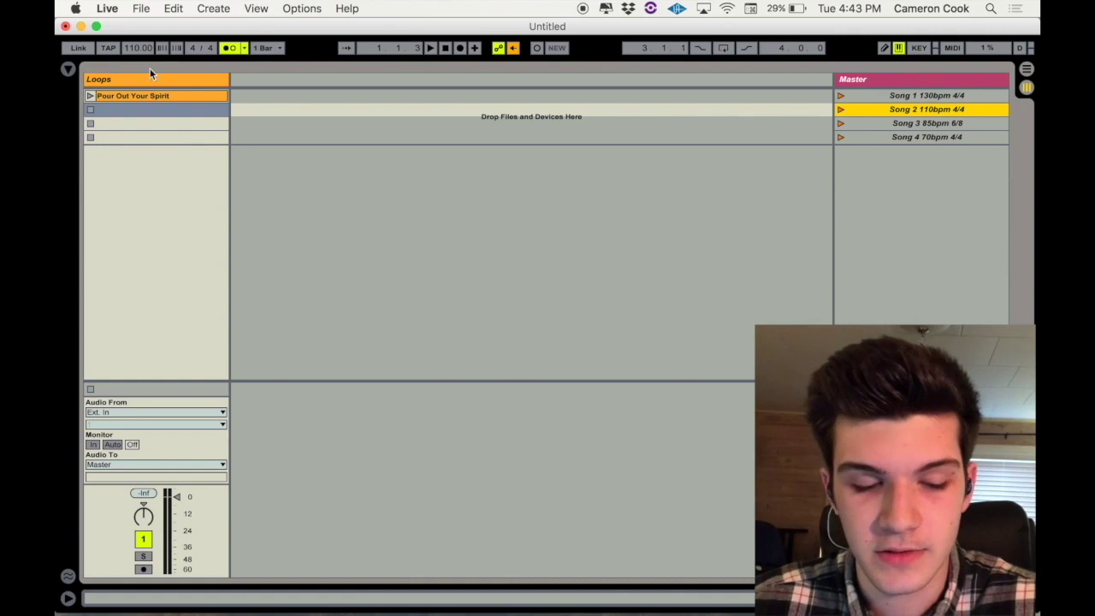
{"action": "left_click", "coordinate": [68, 69]}
{"action": "scroll", "coordinate": [216, 298], "scroll_direction": "down", "scroll_amount": 1}
{"action": "scroll", "coordinate": [216, 298], "scroll_direction": "up", "scroll_amount": 7}
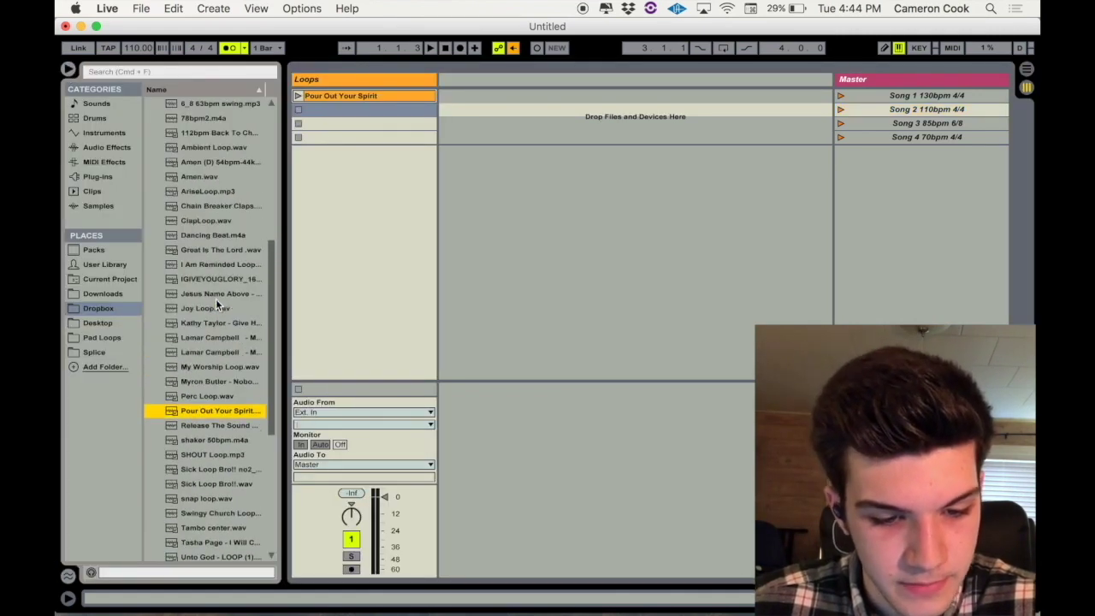
{"action": "left_click_drag", "start_coordinate": [199, 323], "coordinate": [373, 109]}
{"action": "left_click", "coordinate": [68, 69]}
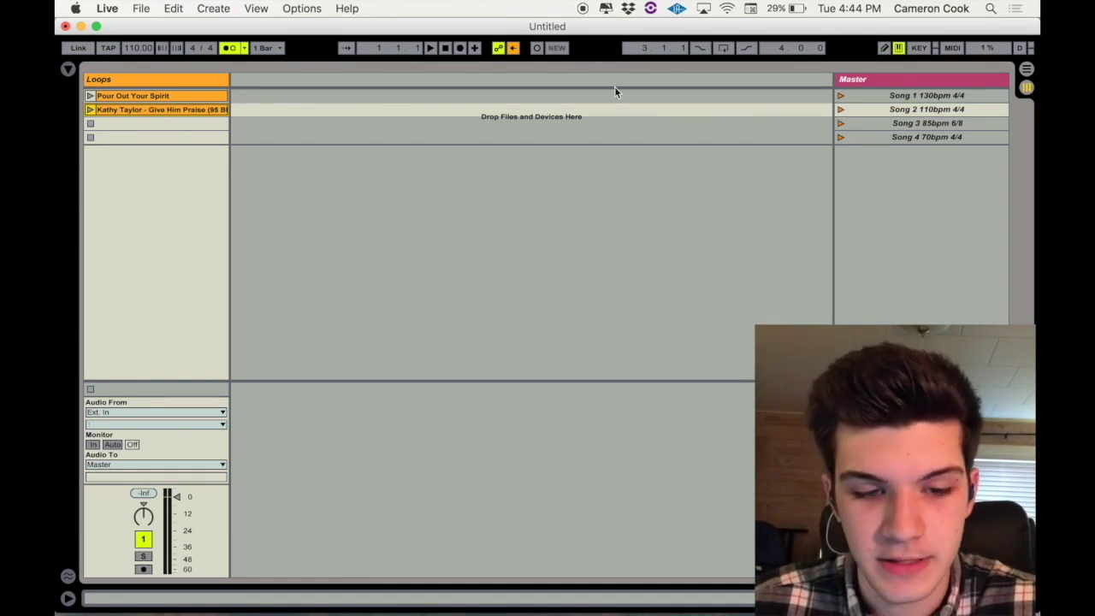
Audition the Song 2 scene and open the Give Him Praise clip's sample settings.
{"action": "left_click", "coordinate": [839, 110]}
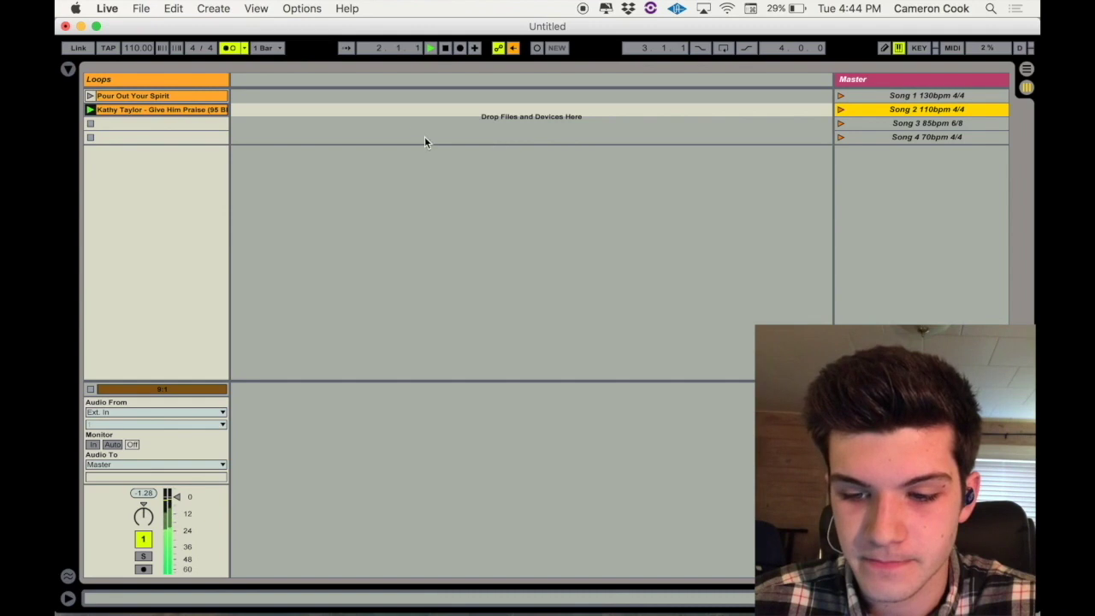
{"action": "key", "text": "space"}
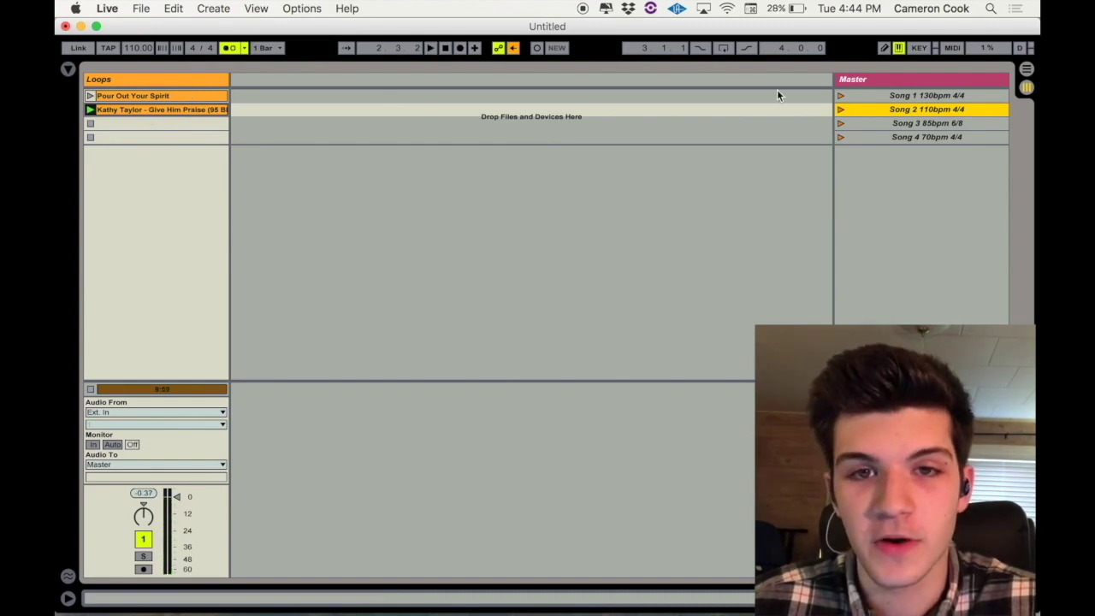
{"action": "double_click", "coordinate": [201, 110]}
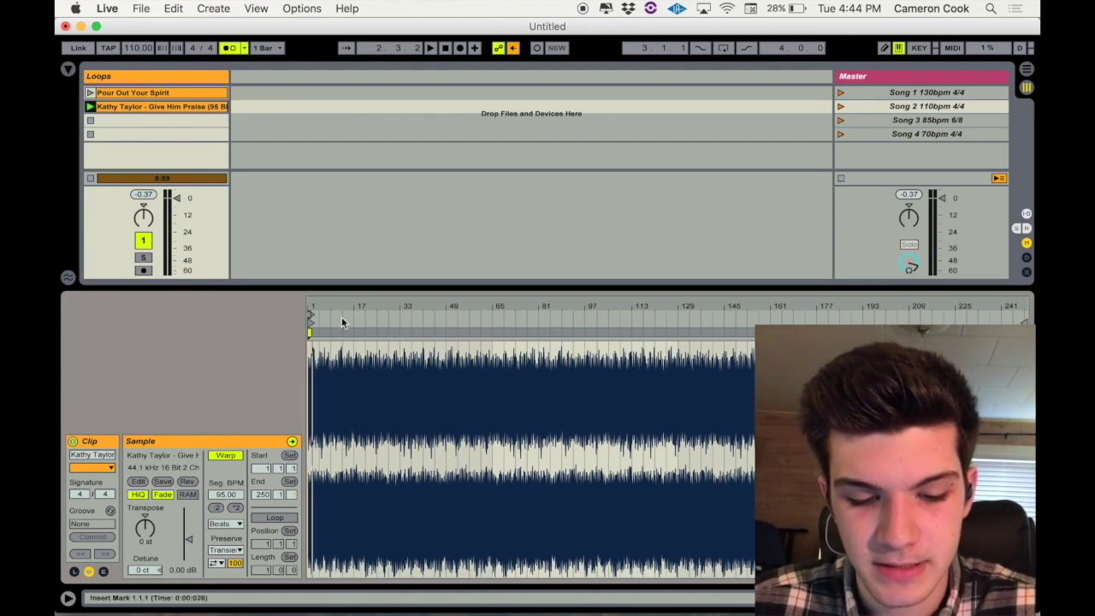
Raise the set's tempo to 145 BPM and audition the Give Him Praise clip at that speed.
{"action": "left_click_drag", "start_coordinate": [142, 49], "coordinate": [142, 44]}
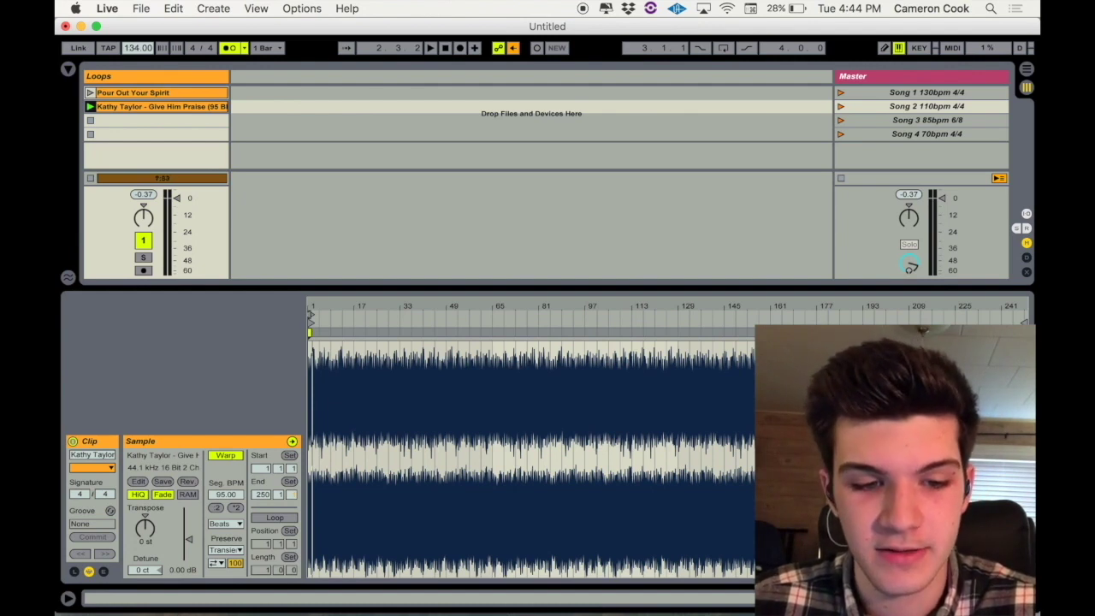
{"action": "left_click_drag", "start_coordinate": [142, 49], "coordinate": [142, 46]}
{"action": "key", "text": "space"}
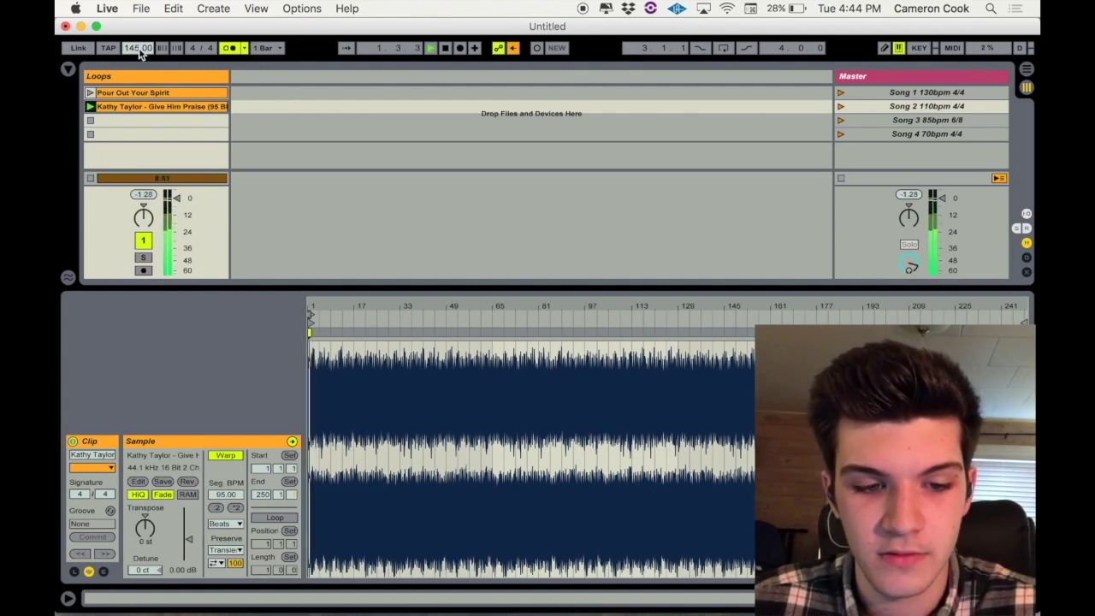
{"action": "key", "text": "space"}
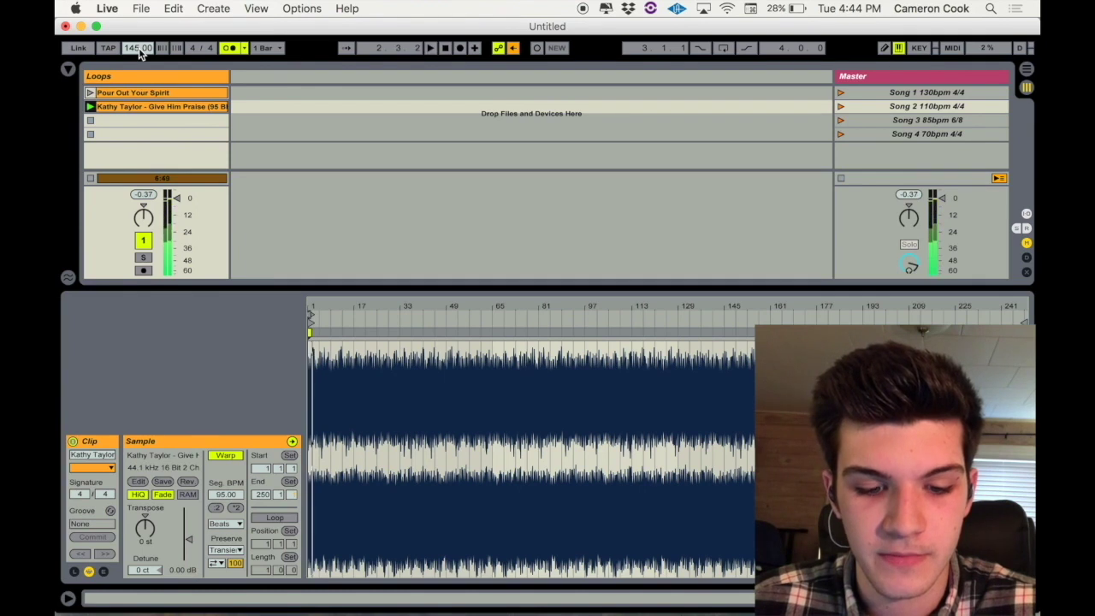
Audition the Give Him Praise clip with the tempo lowered to 43 BPM and raise the tempo to 60 BPM.
{"action": "left_click_drag", "start_coordinate": [140, 49], "coordinate": [140, 137]}
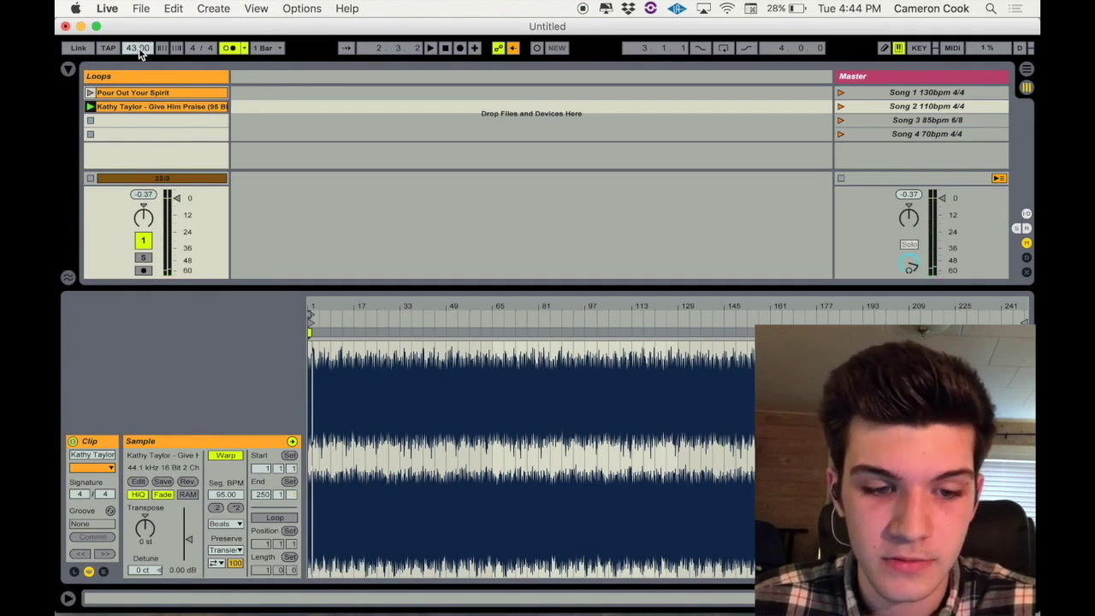
{"action": "key", "text": "space"}
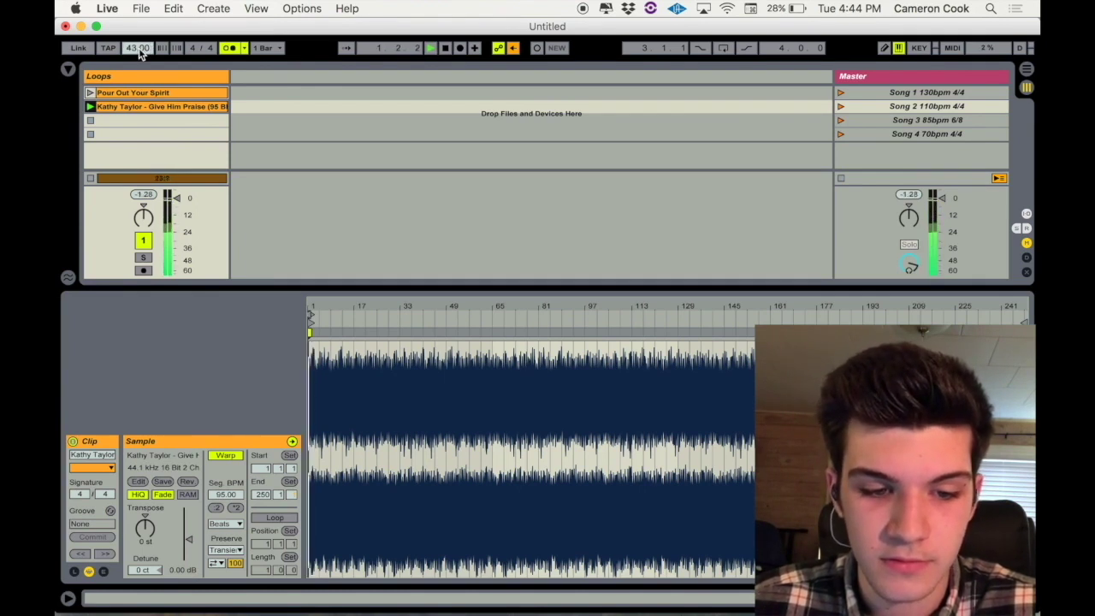
{"action": "left_click_drag", "start_coordinate": [140, 50], "coordinate": [139, 34]}
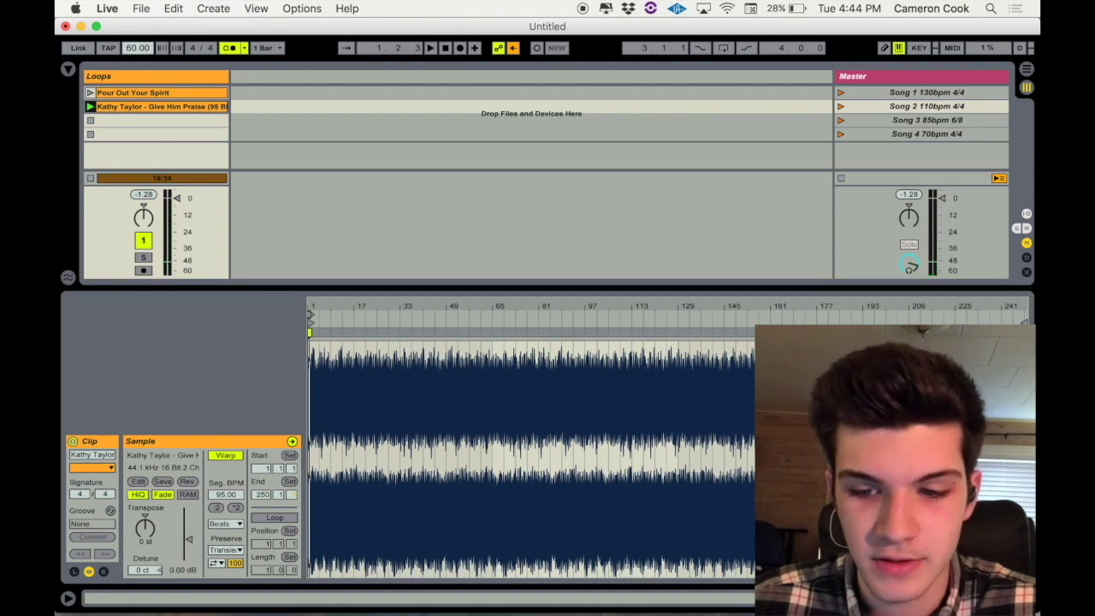
Set the Give Him Praise clip's warp mode to Complex Pro and audition it at 70 BPM.
{"action": "left_click", "coordinate": [227, 523]}
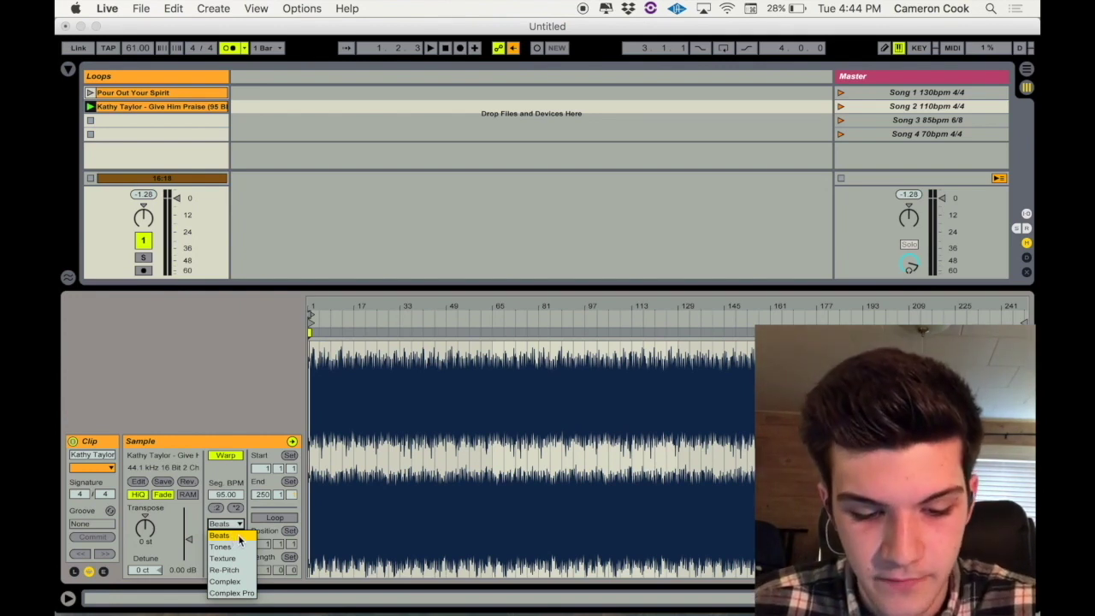
{"action": "left_click", "coordinate": [243, 593]}
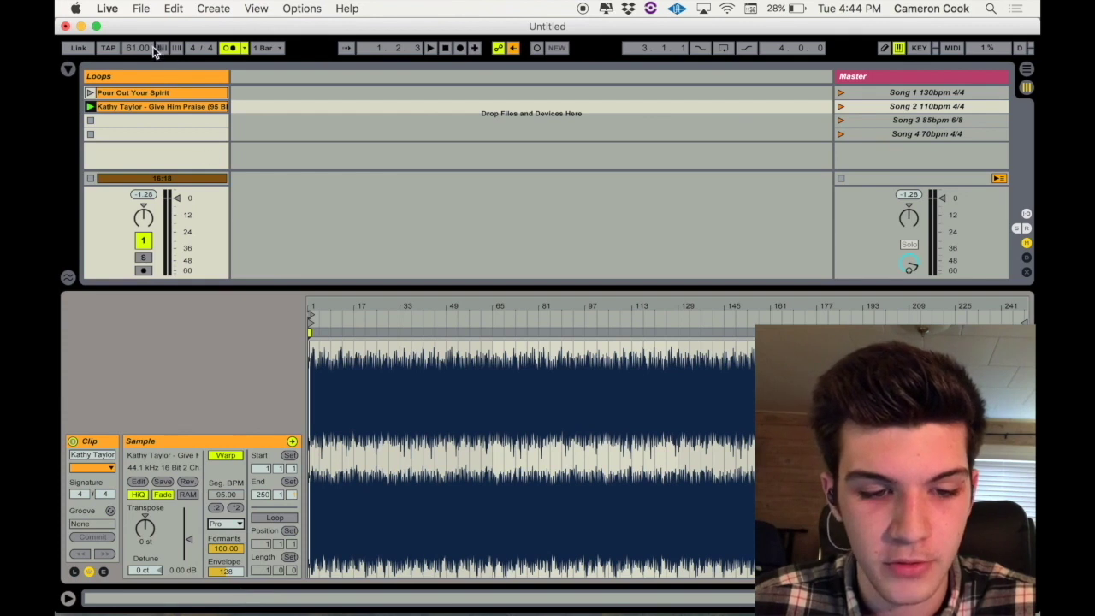
{"action": "left_click_drag", "start_coordinate": [147, 57], "coordinate": [146, 52]}
{"action": "key", "text": "space"}
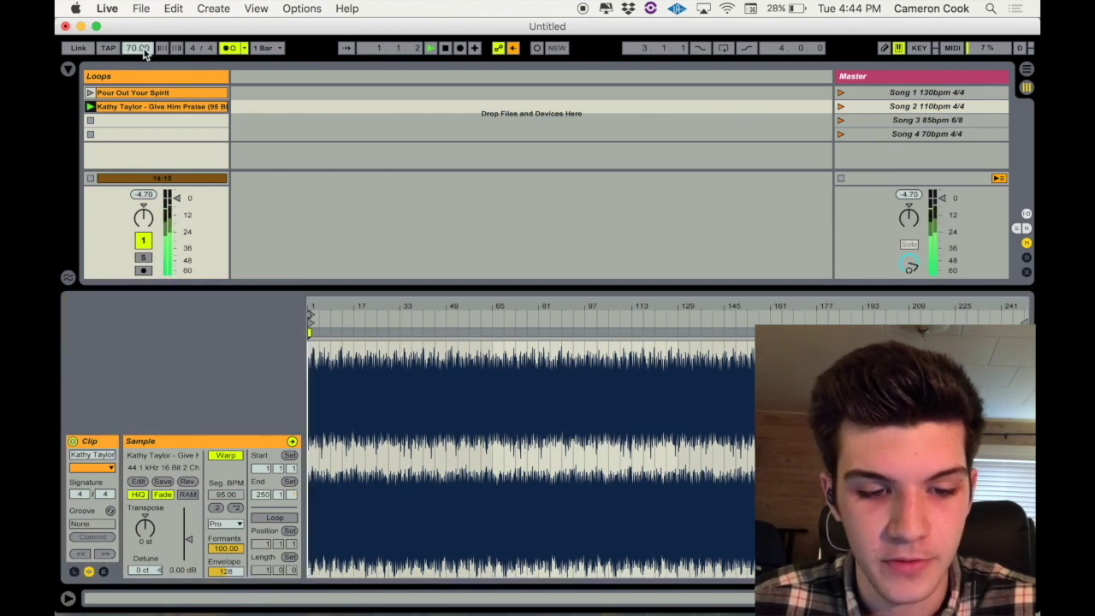
{"action": "key", "text": "space"}
Raise the tempo to 121 BPM, set it to 110 BPM and audition the Song 2 scene.
{"action": "left_click_drag", "start_coordinate": [145, 51], "coordinate": [144, 50]}
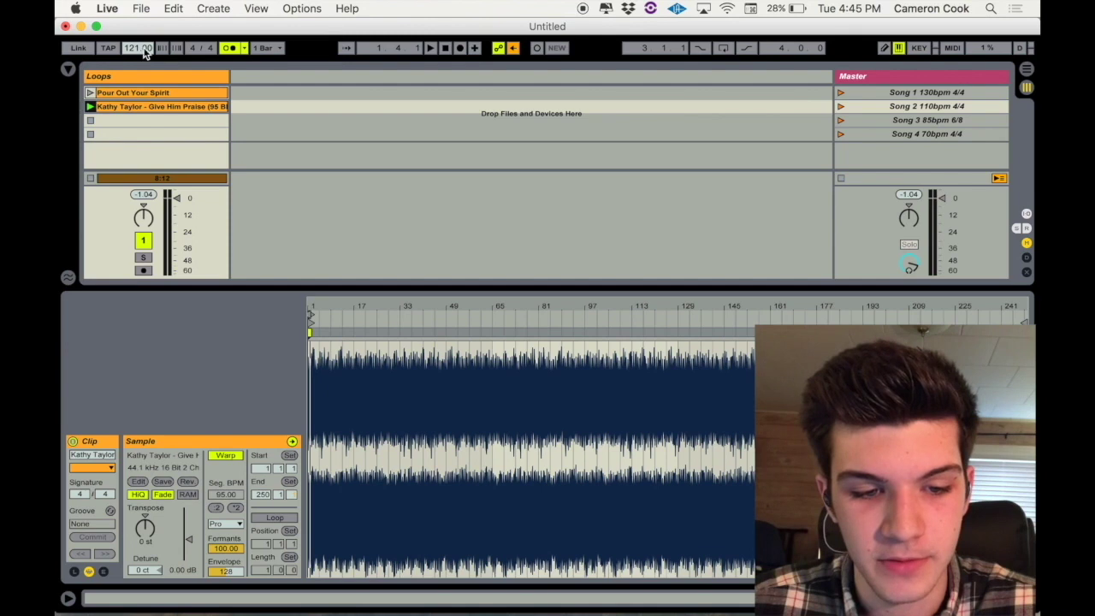
{"action": "left_click_drag", "start_coordinate": [143, 51], "coordinate": [143, 50]}
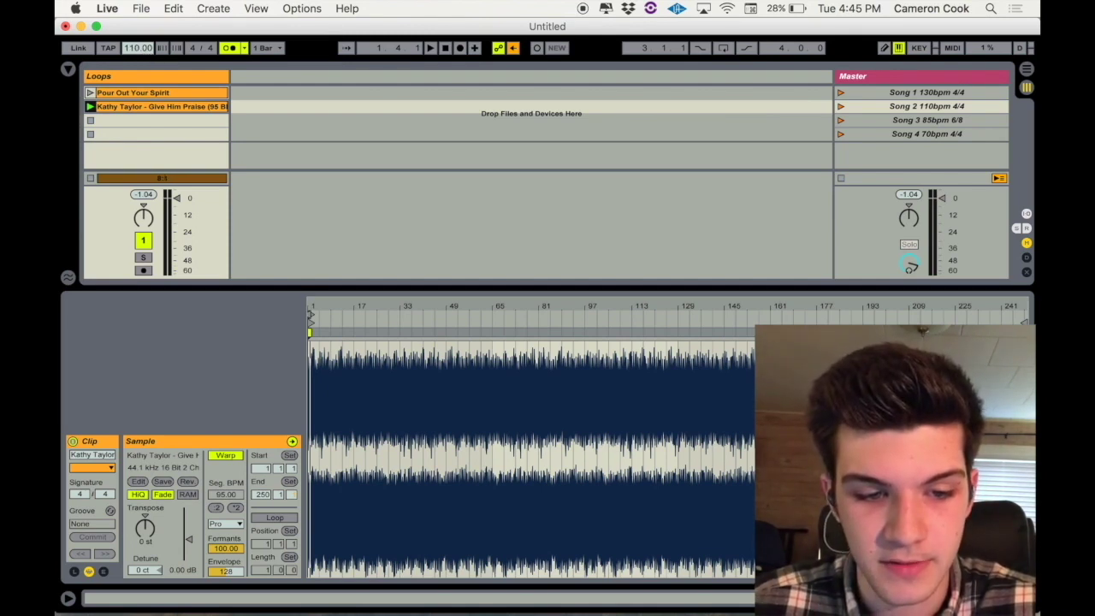
{"action": "left_click", "coordinate": [841, 107]}
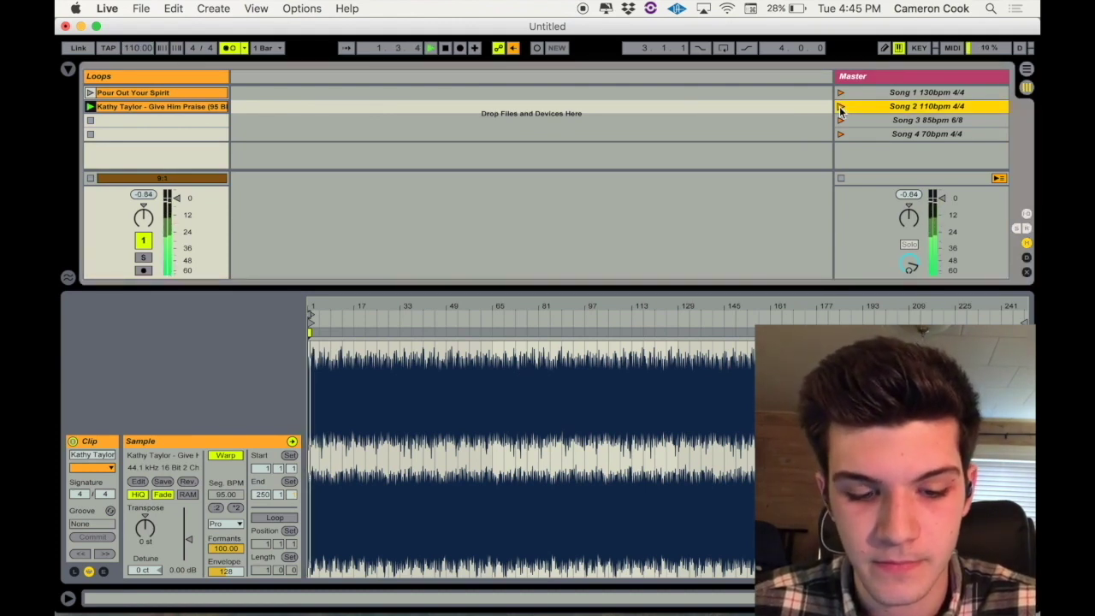
{"action": "key", "text": "space"}
Set the Pour Out Your Spirit clip's warp mode to Complex Pro and hide the clip details.
{"action": "left_click", "coordinate": [176, 93]}
{"action": "left_click", "coordinate": [225, 524]}
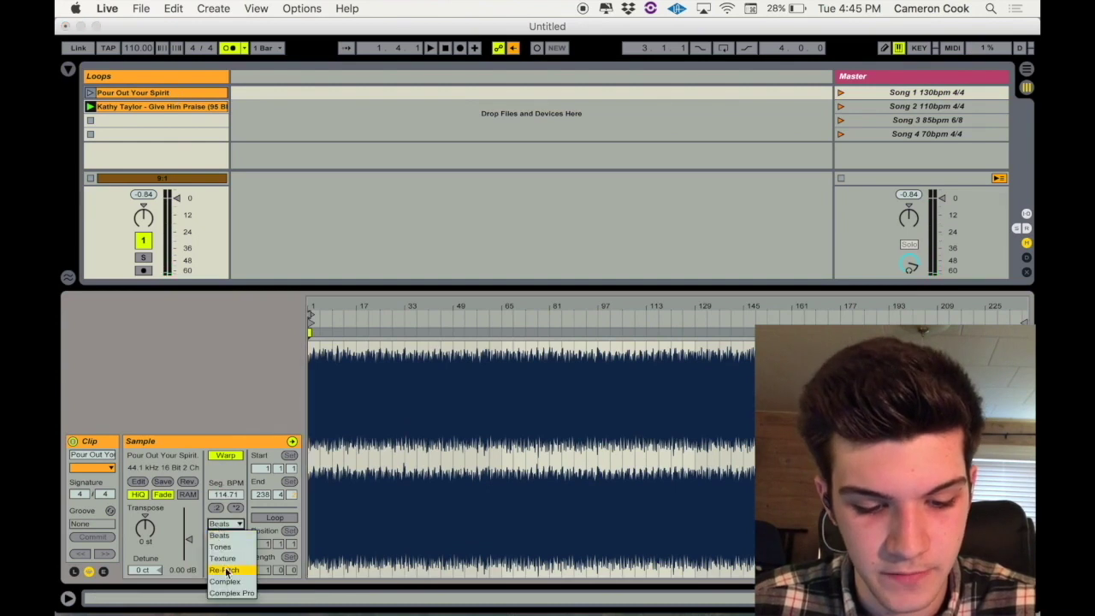
{"action": "left_click", "coordinate": [229, 594]}
{"action": "key", "text": "super+alt+l"}
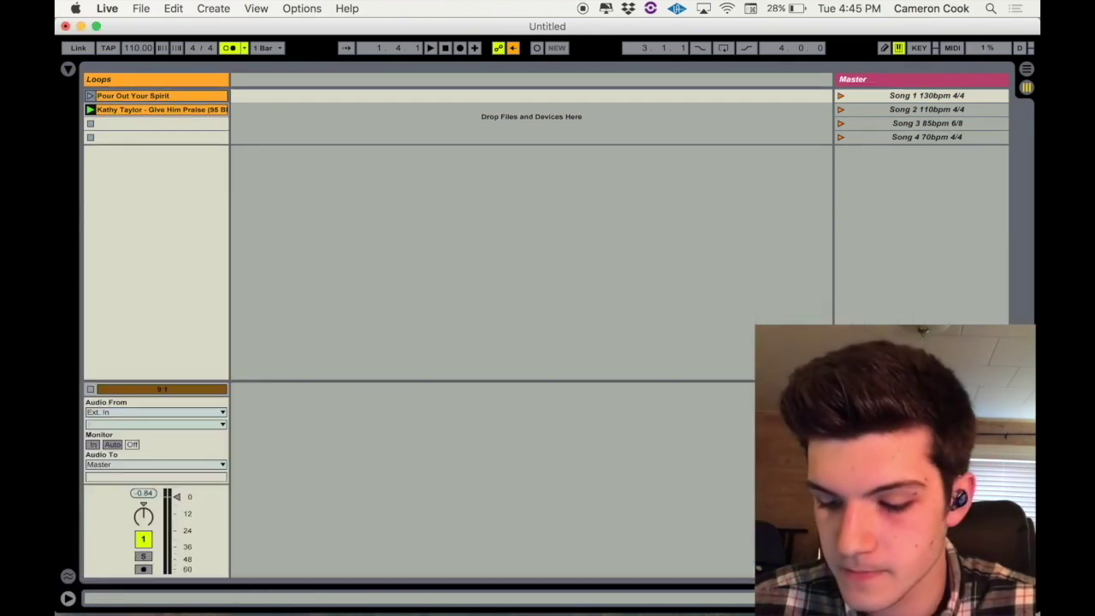
Play the Song 1 scene, switch playback to the Song 2 scene and stop.
{"action": "left_click", "coordinate": [842, 95]}
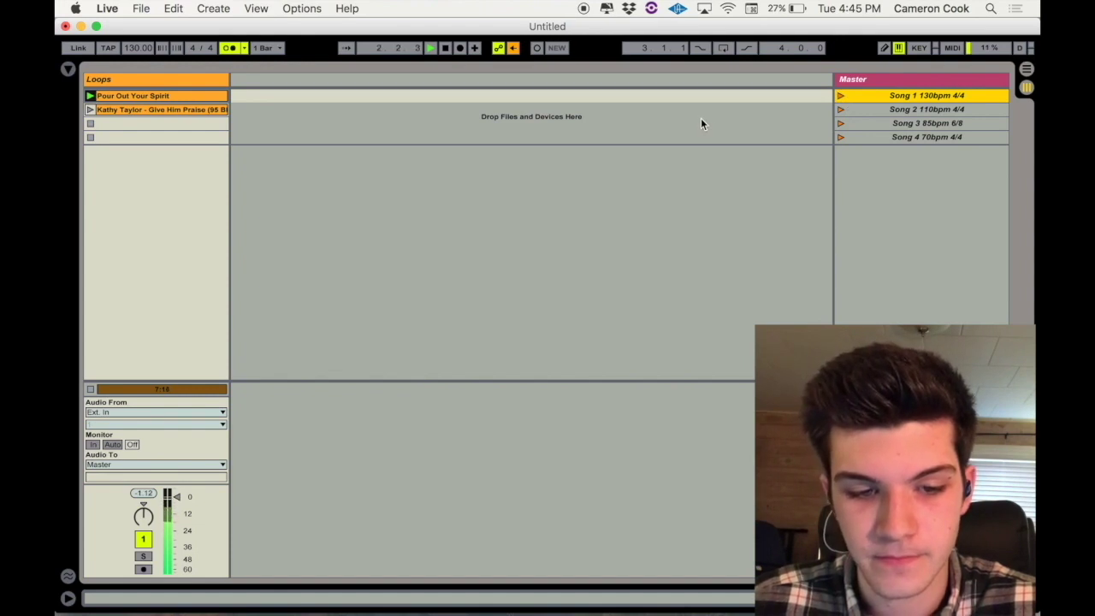
{"action": "left_click", "coordinate": [842, 109]}
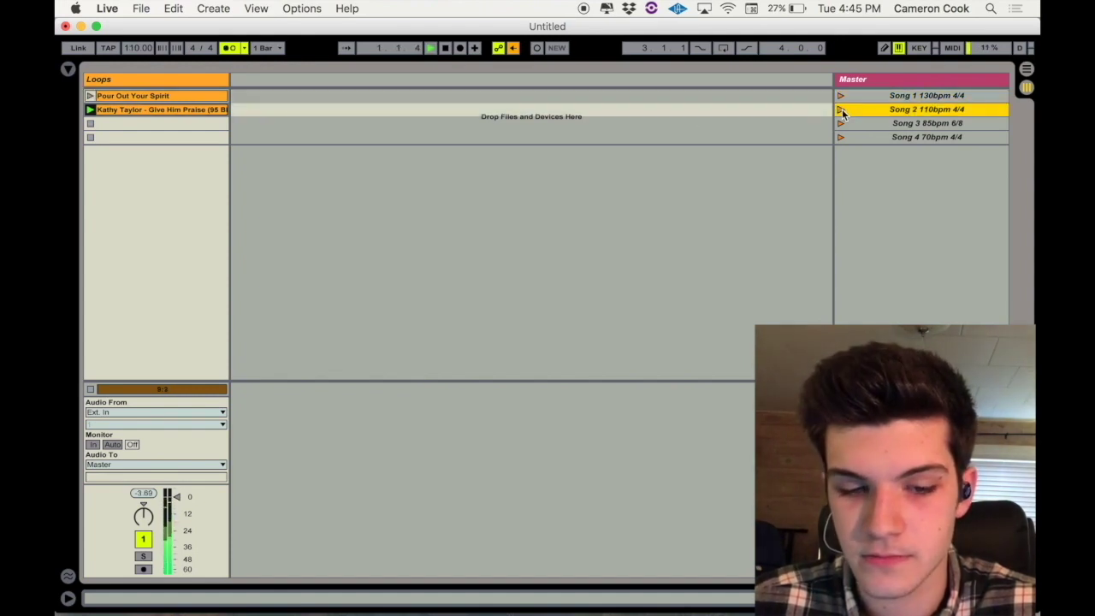
{"action": "key", "text": "space"}
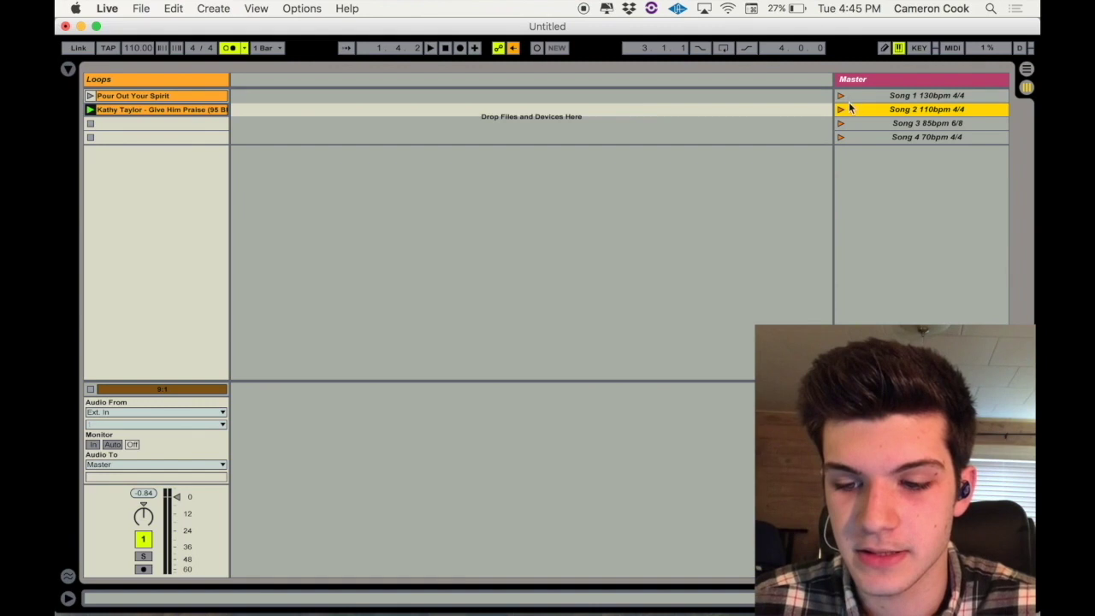
Launch the Song 3 scene and load 6/8 loop.mp3 from the Dropbox loops into its Loops slot.
{"action": "left_click", "coordinate": [862, 125]}
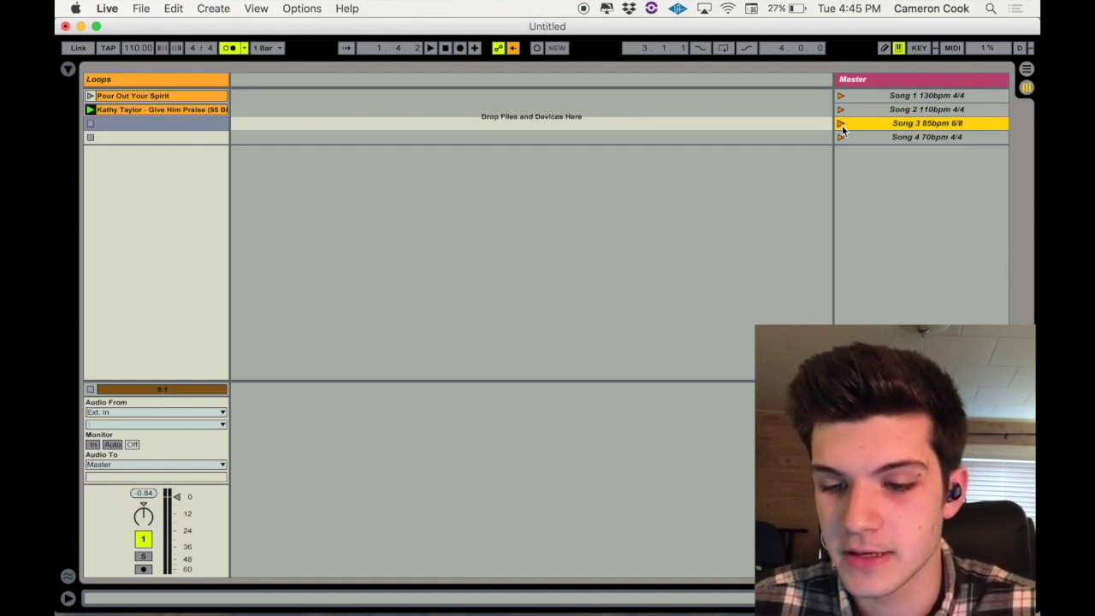
{"action": "left_click", "coordinate": [841, 124]}
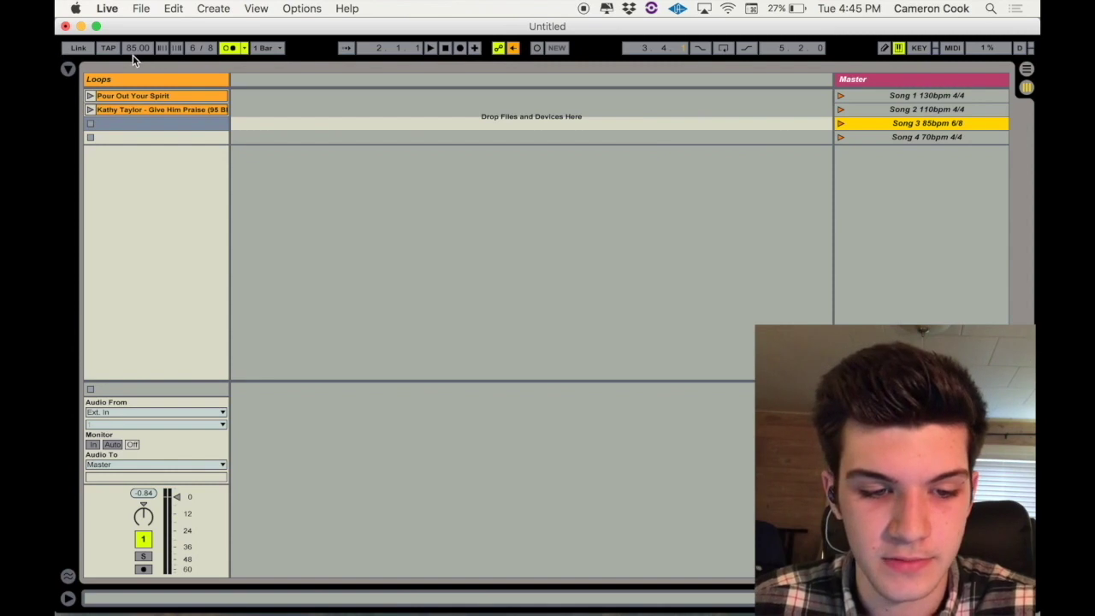
{"action": "left_click", "coordinate": [68, 68]}
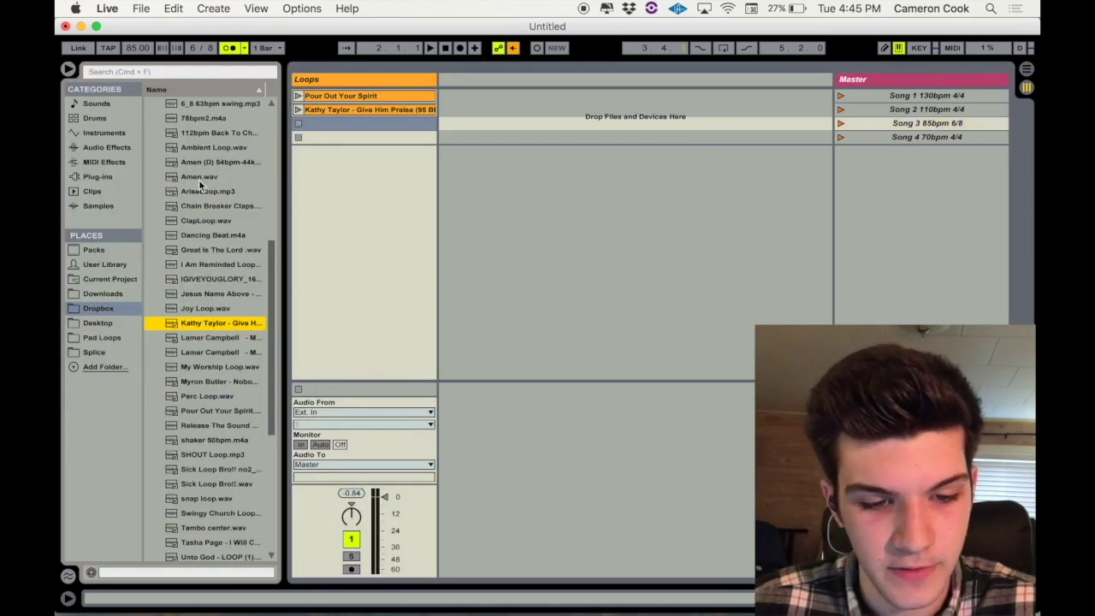
{"action": "scroll", "coordinate": [198, 179], "scroll_direction": "up", "scroll_amount": 3}
{"action": "left_click", "coordinate": [180, 120]}
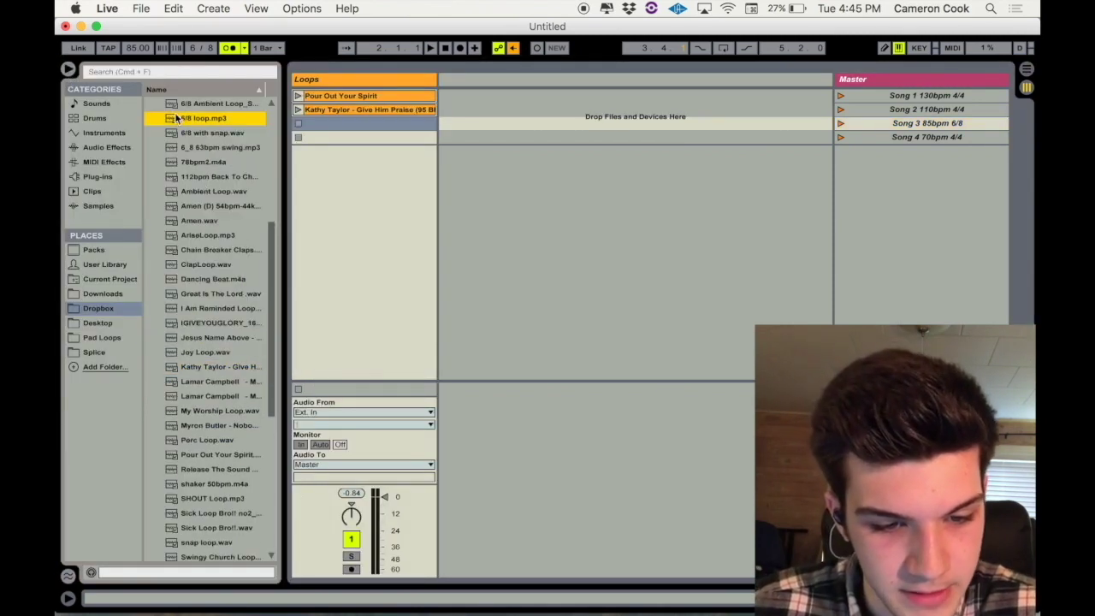
{"action": "key", "text": "Return"}
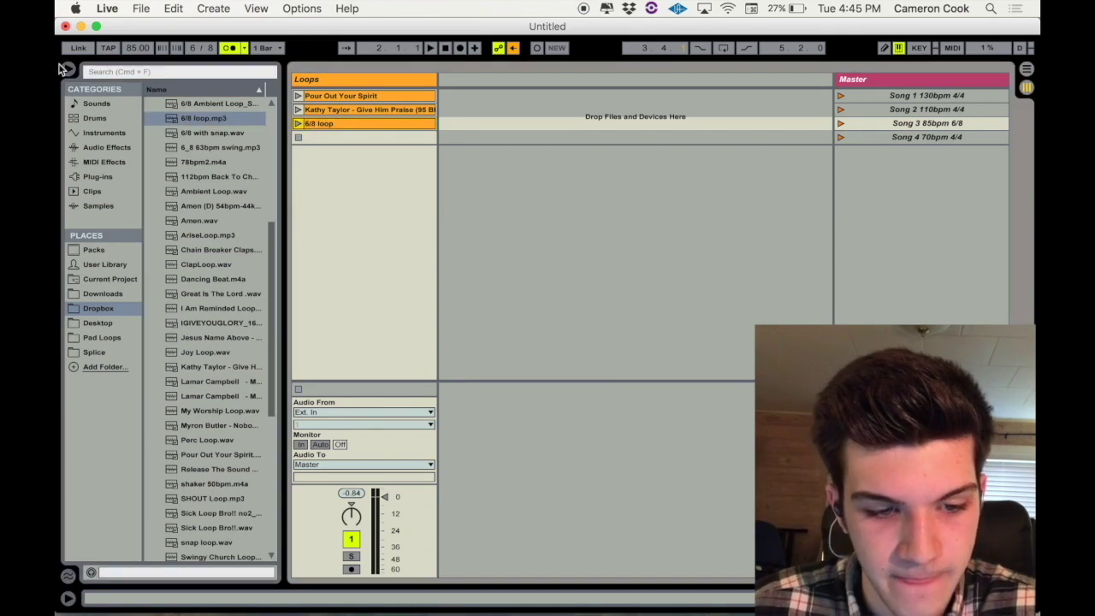
Hide the file browser and audition the Song 3 scene with the 6/8 loop clip.
{"action": "left_click", "coordinate": [69, 72]}
{"action": "double_click", "coordinate": [184, 122]}
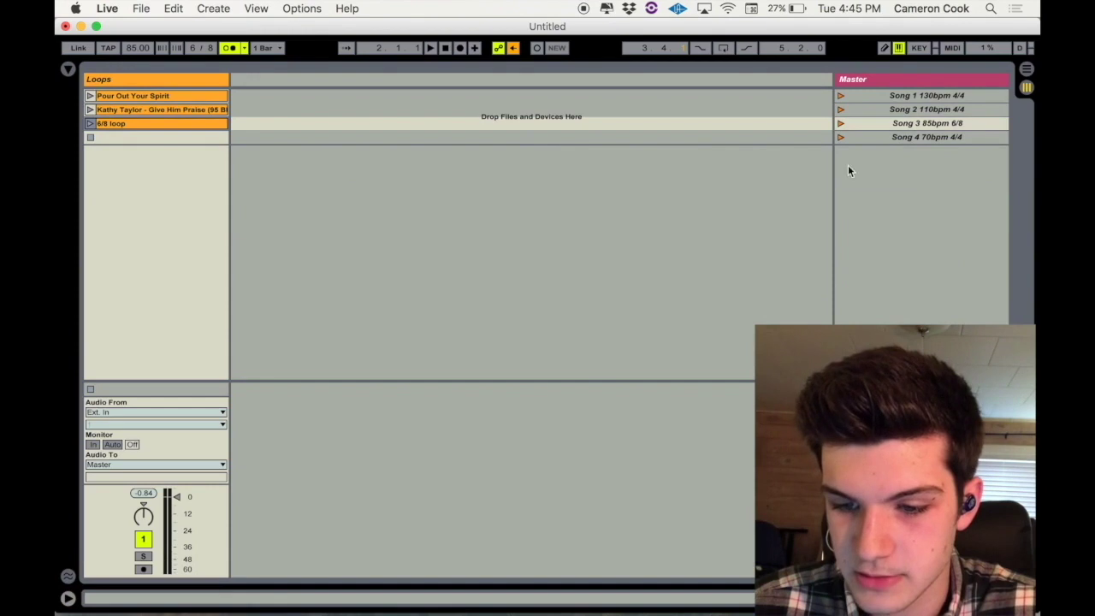
{"action": "left_click", "coordinate": [841, 123]}
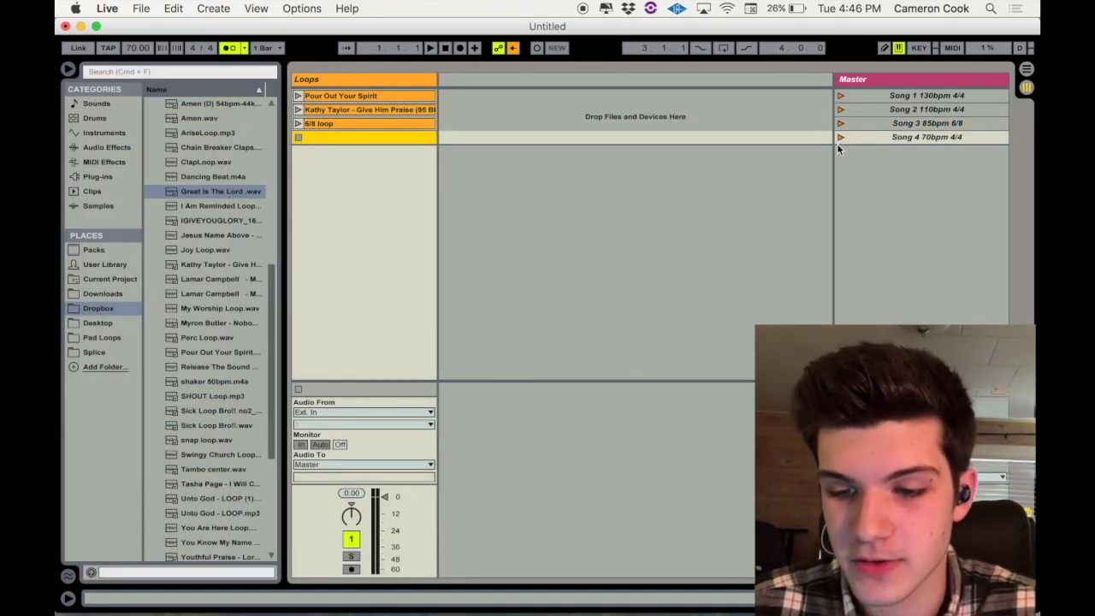
{"action": "scroll", "coordinate": [220, 206], "scroll_direction": "up", "scroll_amount": 1}
{"action": "left_click", "coordinate": [220, 206]}
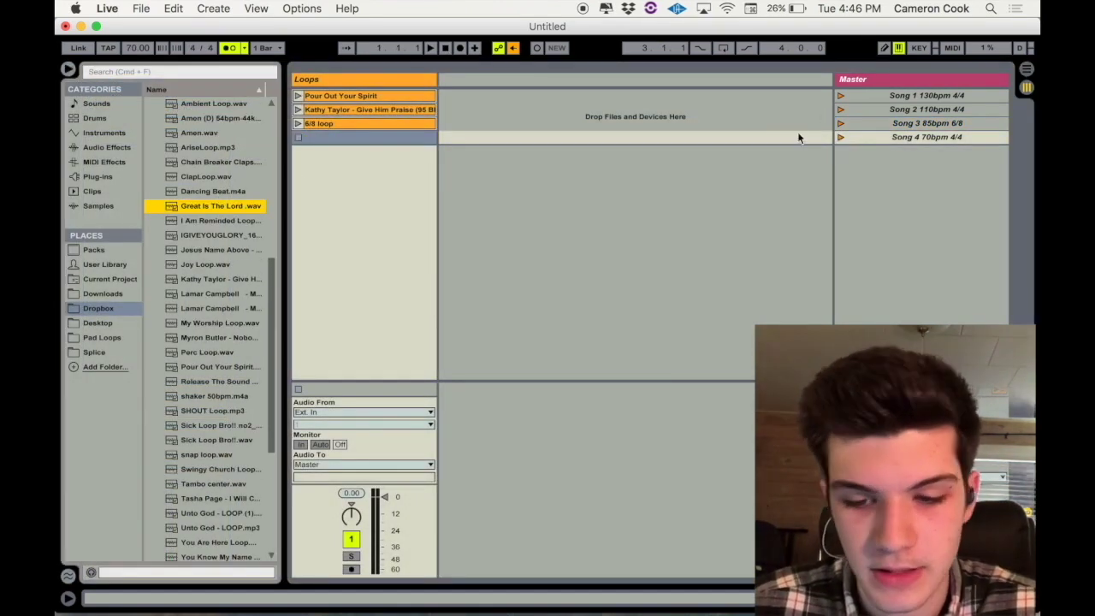
{"action": "left_click", "coordinate": [68, 70]}
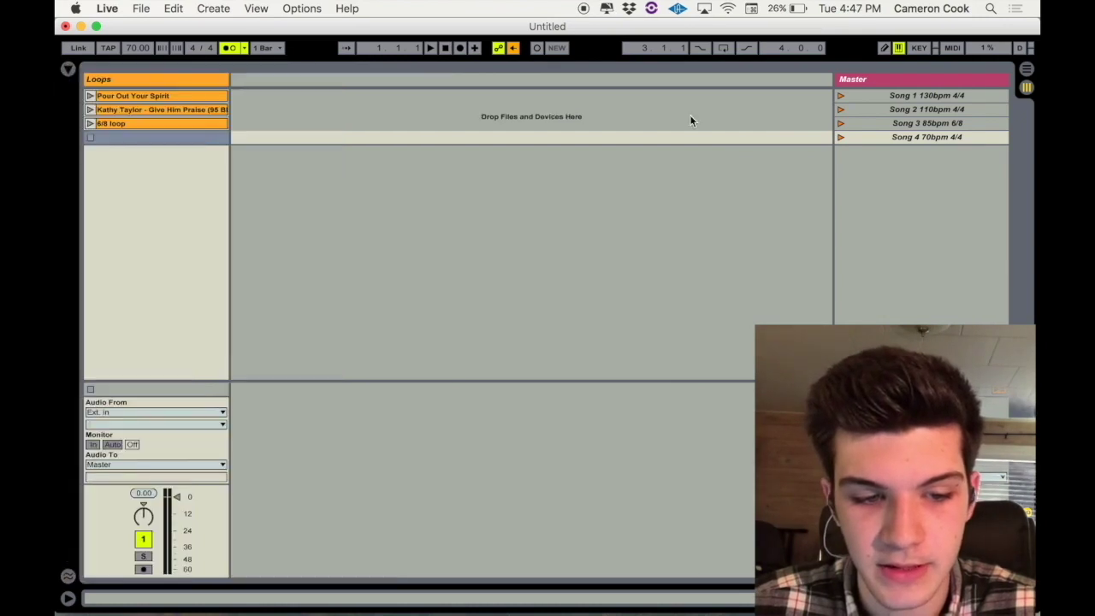
Launch the Song 4 scene and place the Kathy Taylor - Give Him Praise loop in its Loops slot.
{"action": "left_click", "coordinate": [839, 138]}
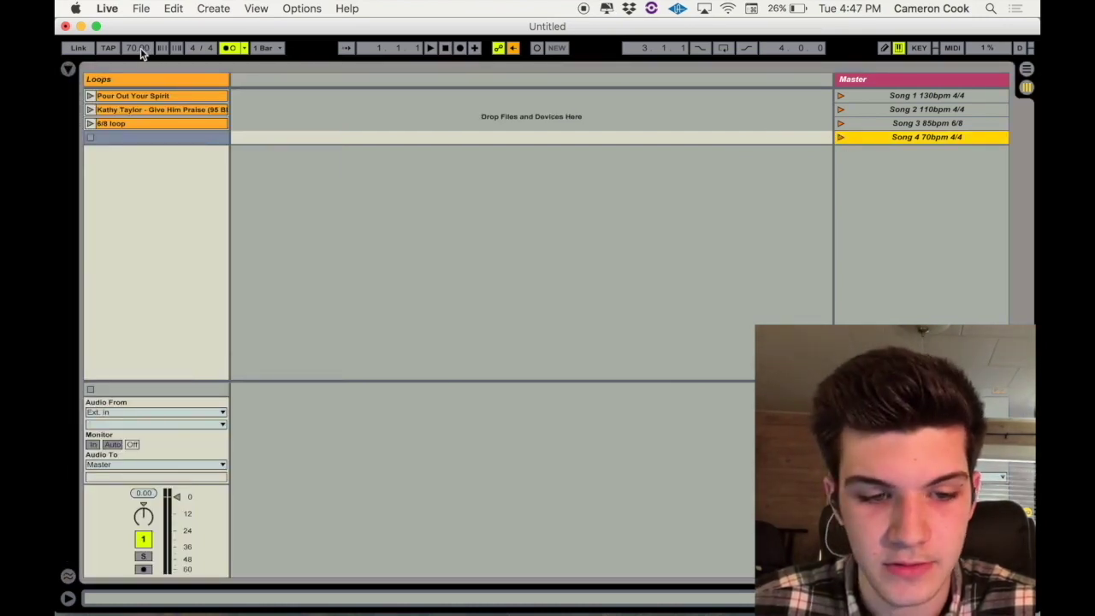
{"action": "left_click", "coordinate": [69, 70]}
{"action": "scroll", "coordinate": [227, 288], "scroll_direction": "down", "scroll_amount": 2}
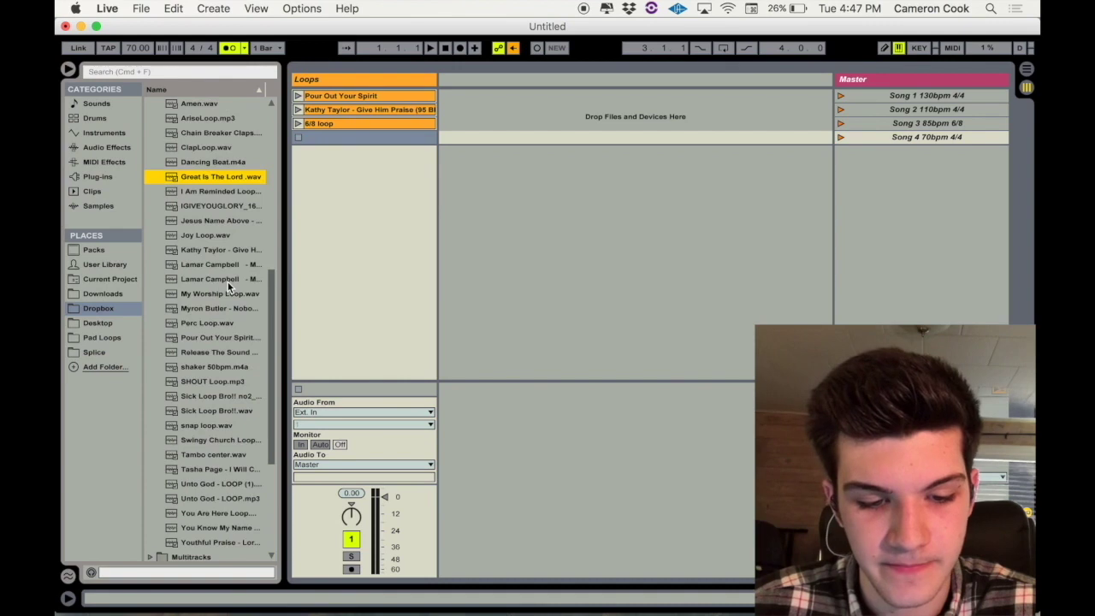
{"action": "scroll", "coordinate": [229, 288], "scroll_direction": "down", "scroll_amount": 3}
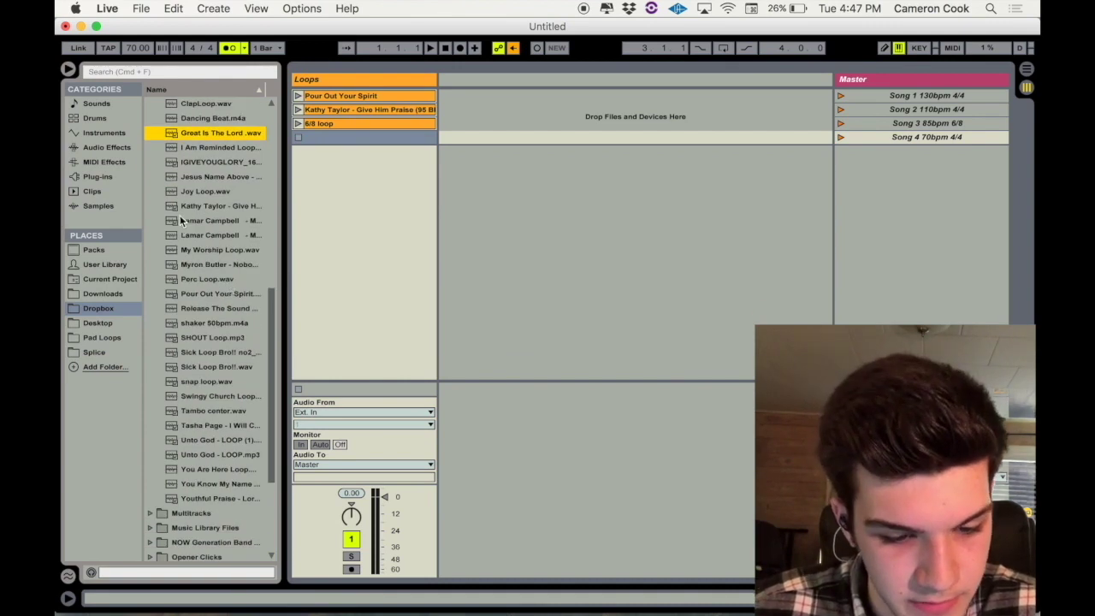
{"action": "left_click_drag", "start_coordinate": [171, 213], "coordinate": [357, 138]}
{"action": "left_click", "coordinate": [68, 68]}
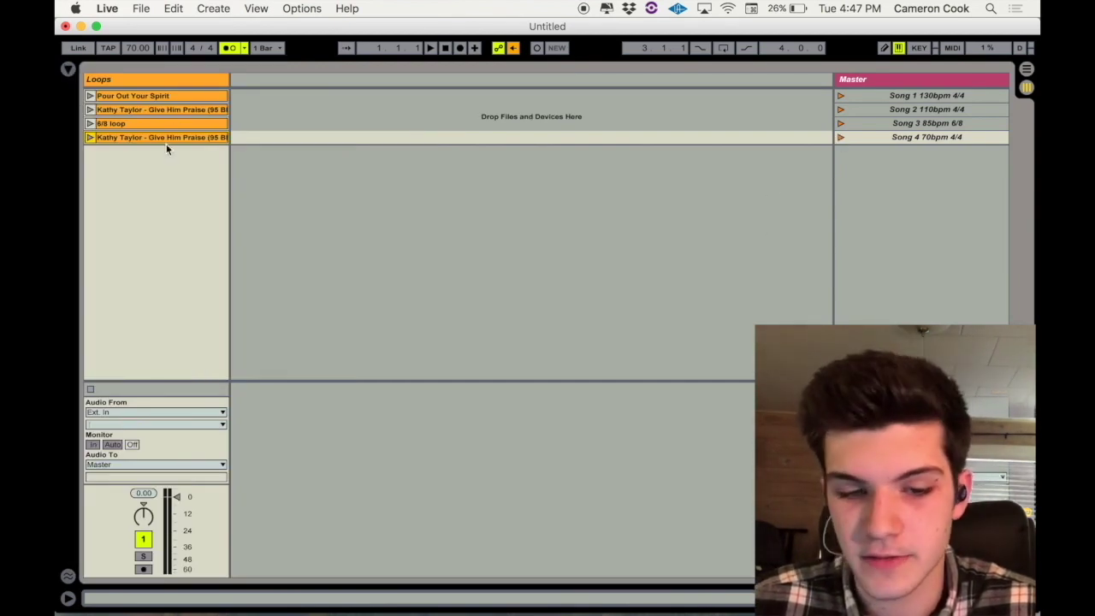
Set the Song 4 Give Him Praise clip's warp mode to Complex Pro, auditioning the scene before and after the change.
{"action": "left_click", "coordinate": [841, 137]}
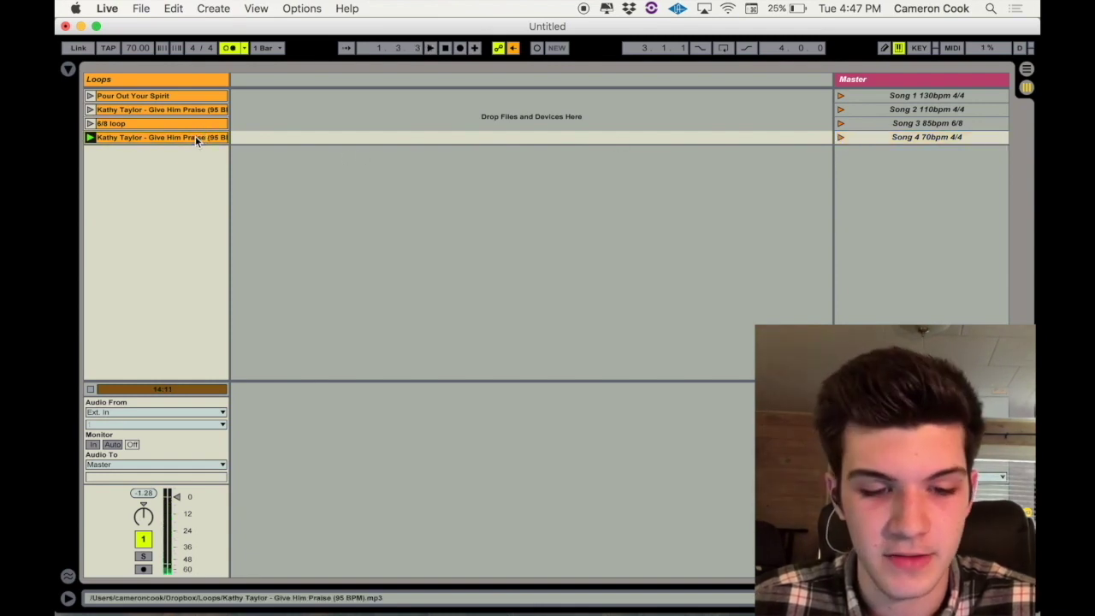
{"action": "double_click", "coordinate": [195, 137]}
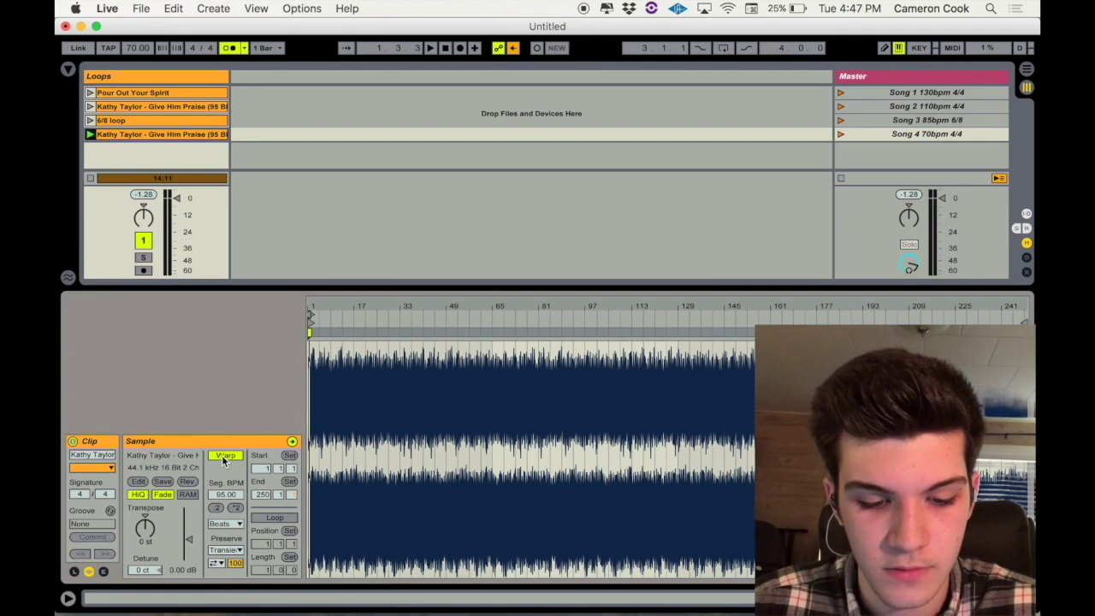
{"action": "left_click", "coordinate": [238, 524]}
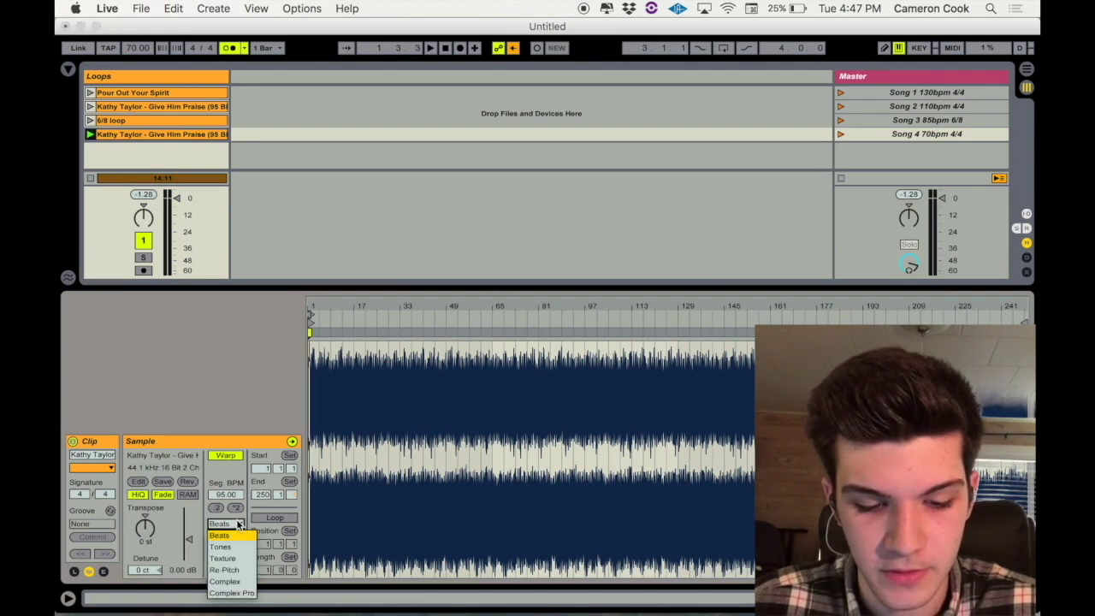
{"action": "left_click", "coordinate": [231, 593]}
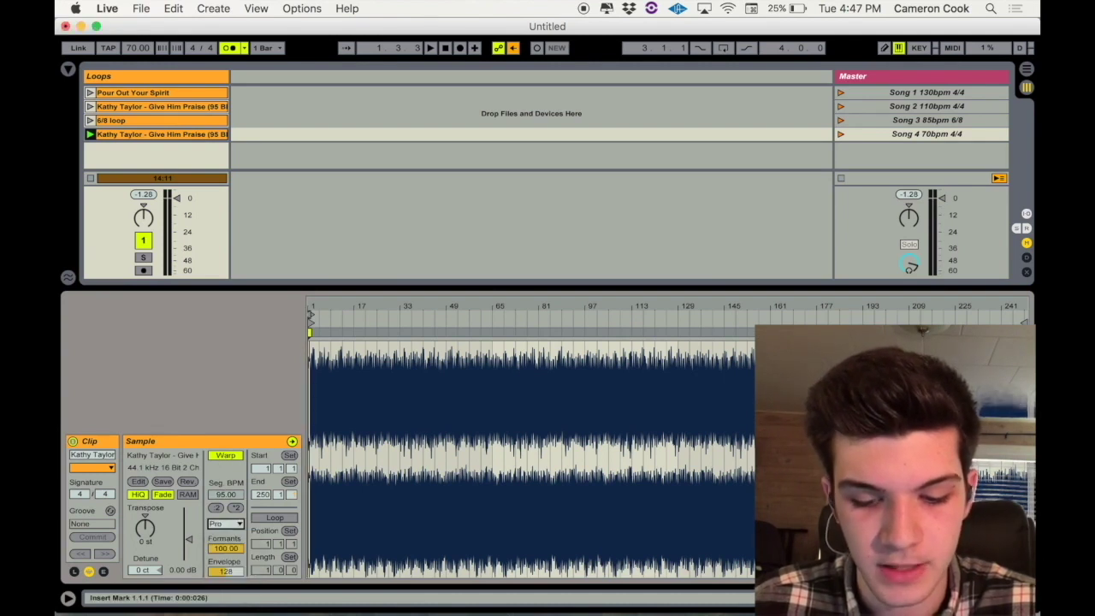
{"action": "left_click", "coordinate": [1027, 599]}
{"action": "left_click", "coordinate": [841, 137]}
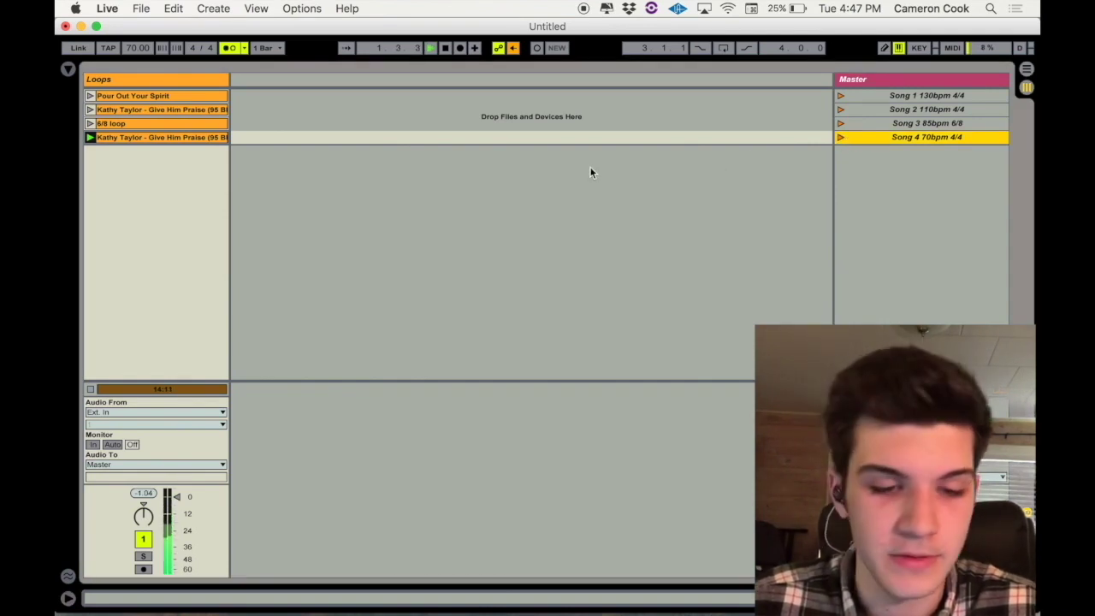
{"action": "key", "text": "space"}
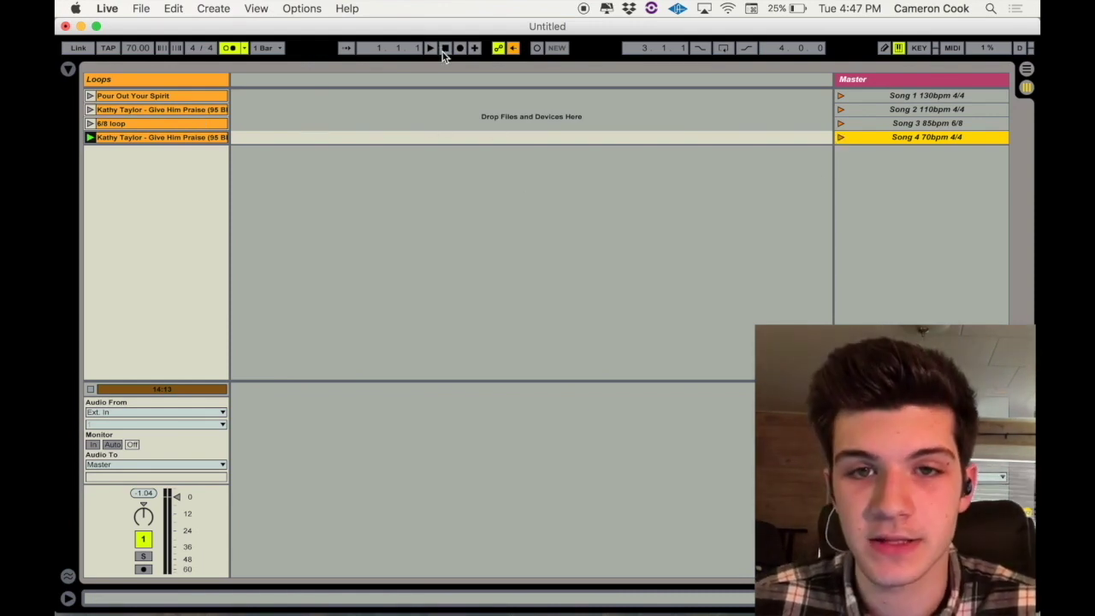
Widen the Loops track to fit the full clip names, and turn key mapping mode on and off.
{"action": "left_click_drag", "start_coordinate": [229, 79], "coordinate": [245, 81]}
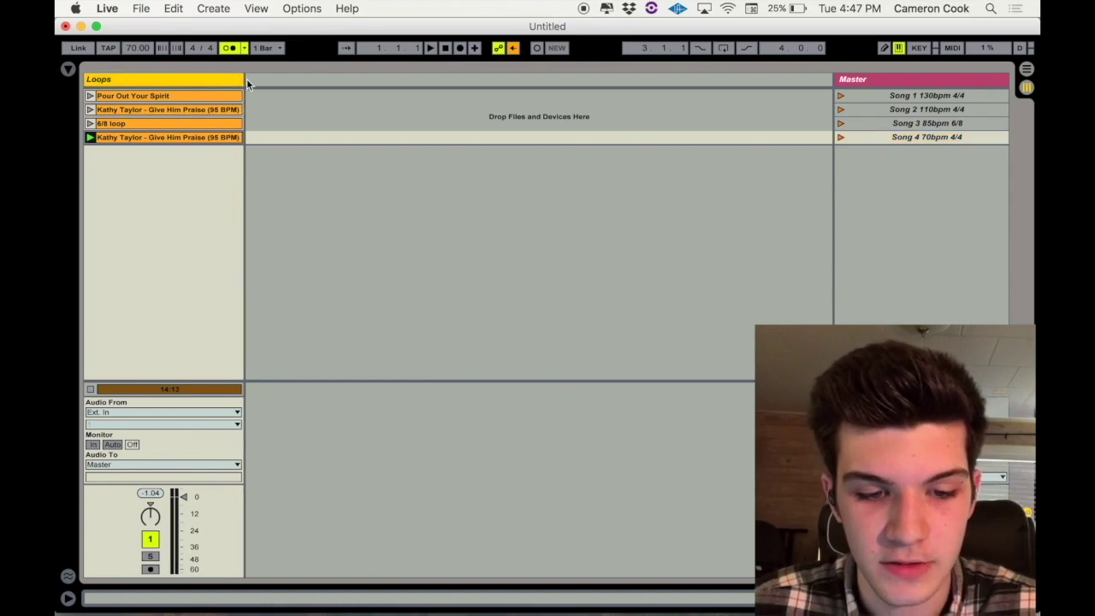
{"action": "left_click", "coordinate": [920, 49]}
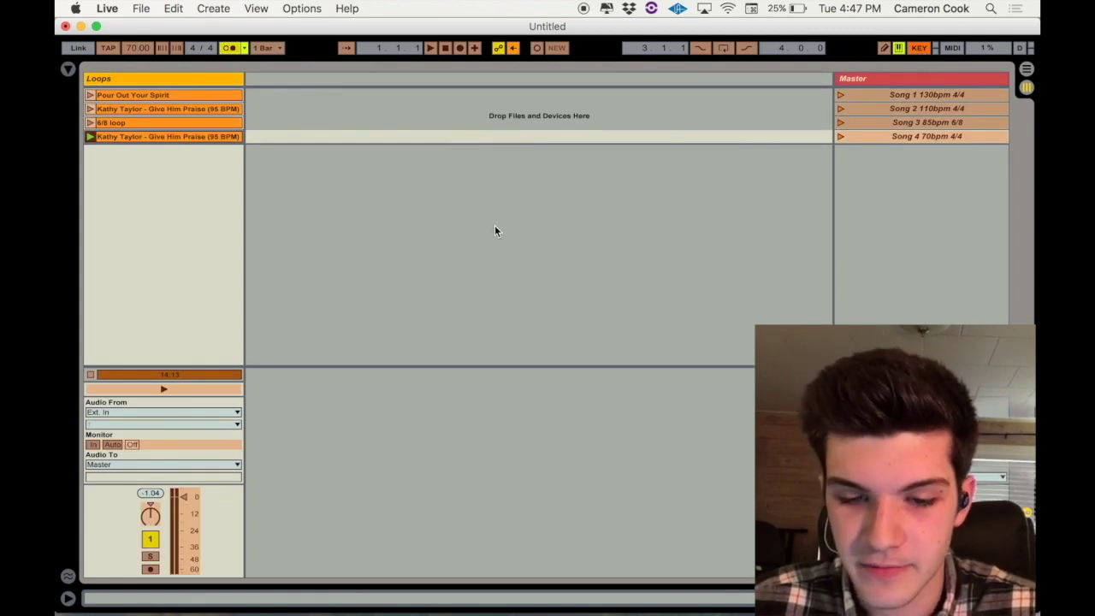
{"action": "left_click", "coordinate": [918, 49]}
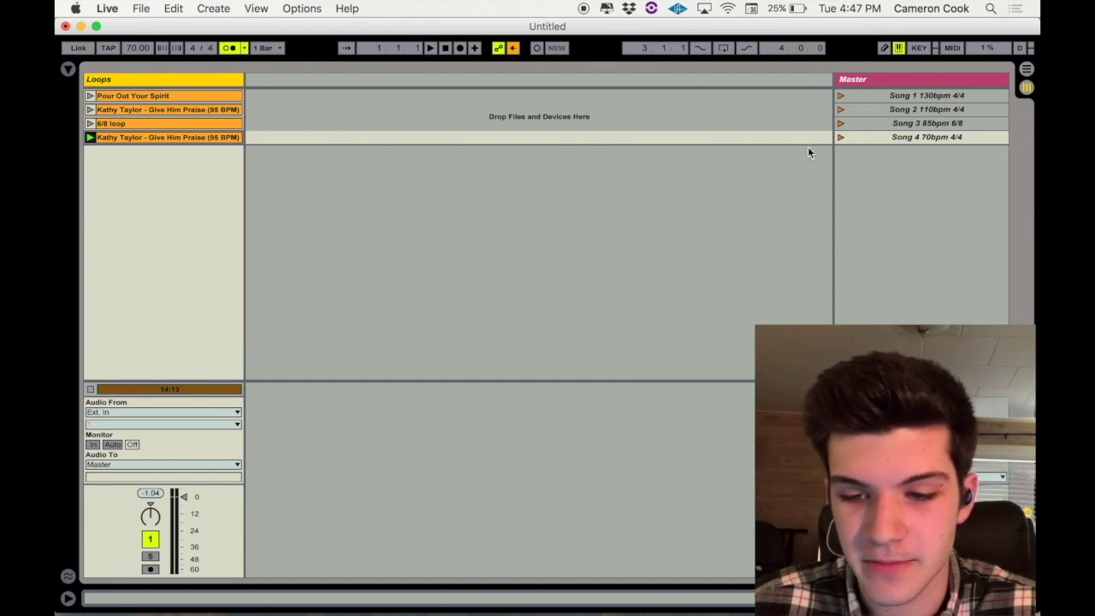
Audition the Song 1 scene, map key 1 to launch it, and test the mapping.
{"action": "left_click", "coordinate": [841, 96]}
{"action": "key", "text": "space"}
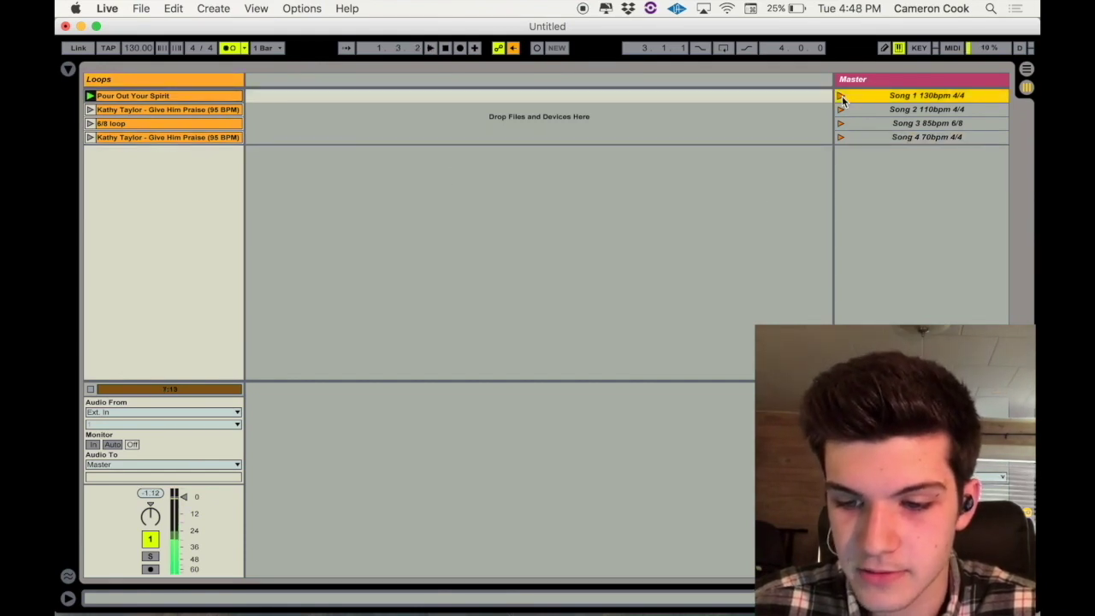
{"action": "left_click", "coordinate": [919, 49]}
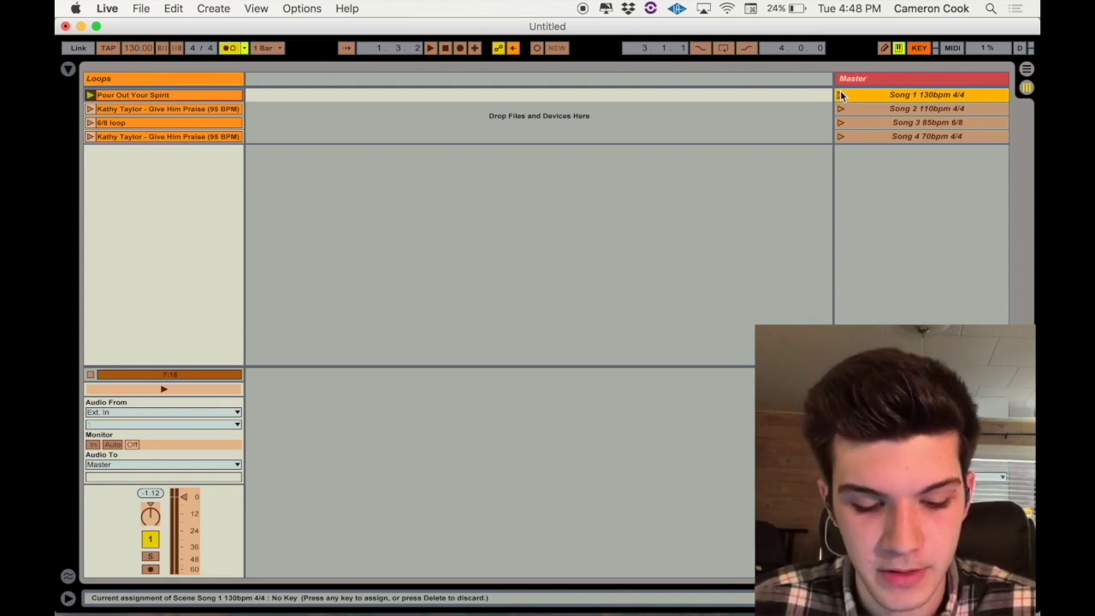
{"action": "key", "text": "1"}
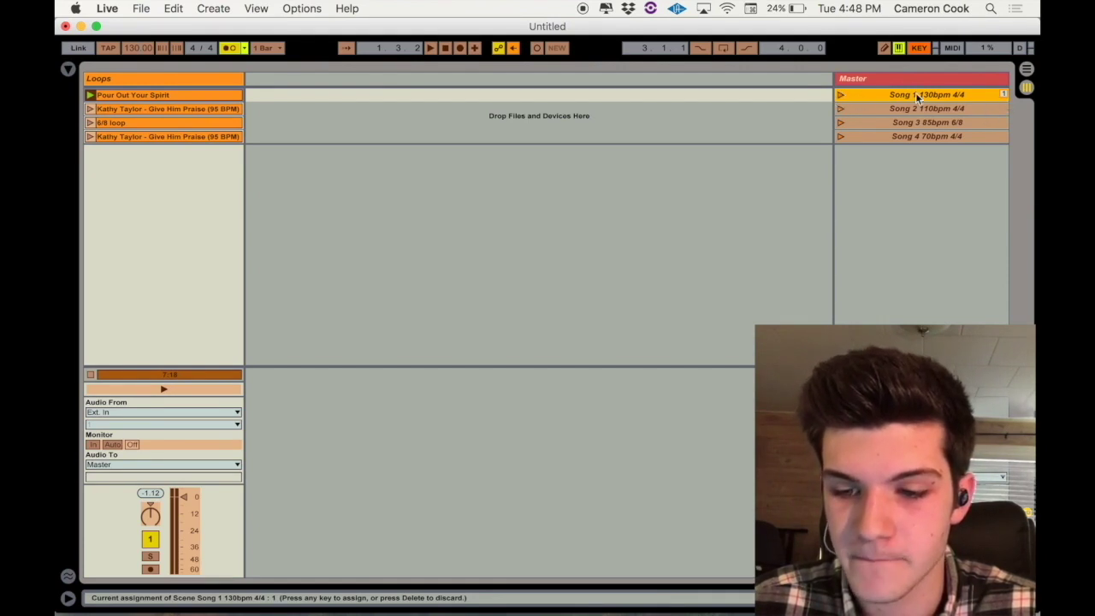
{"action": "left_click", "coordinate": [923, 52]}
{"action": "key", "text": "1"}
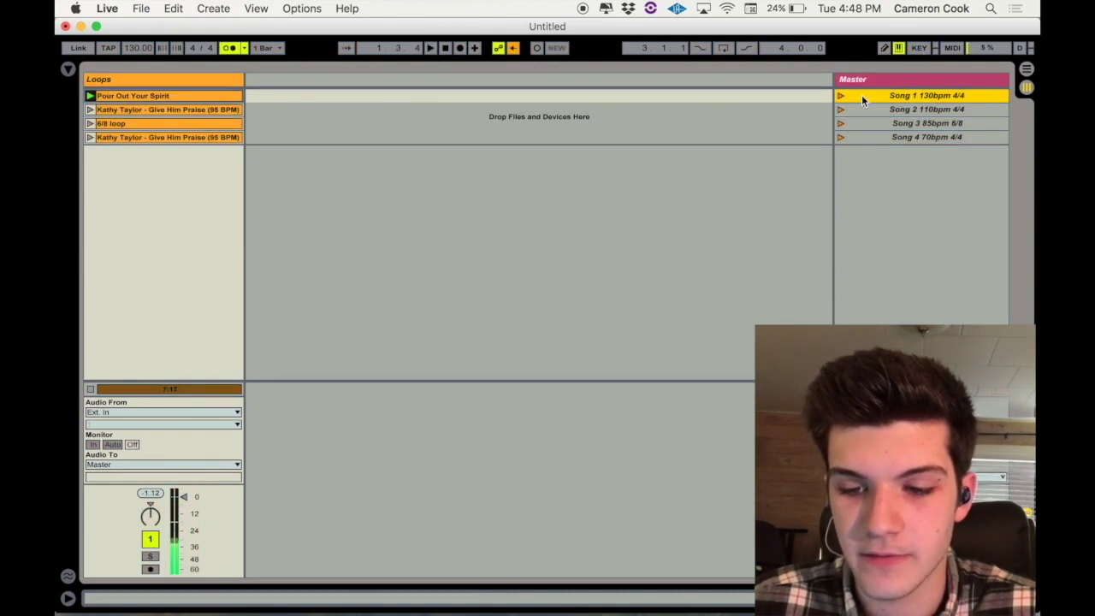
Map keys 2, 3 and 4 to launch the Song 2, Song 3 and Song 4 scenes, and leave key mapping mode.
{"action": "left_click", "coordinate": [920, 48]}
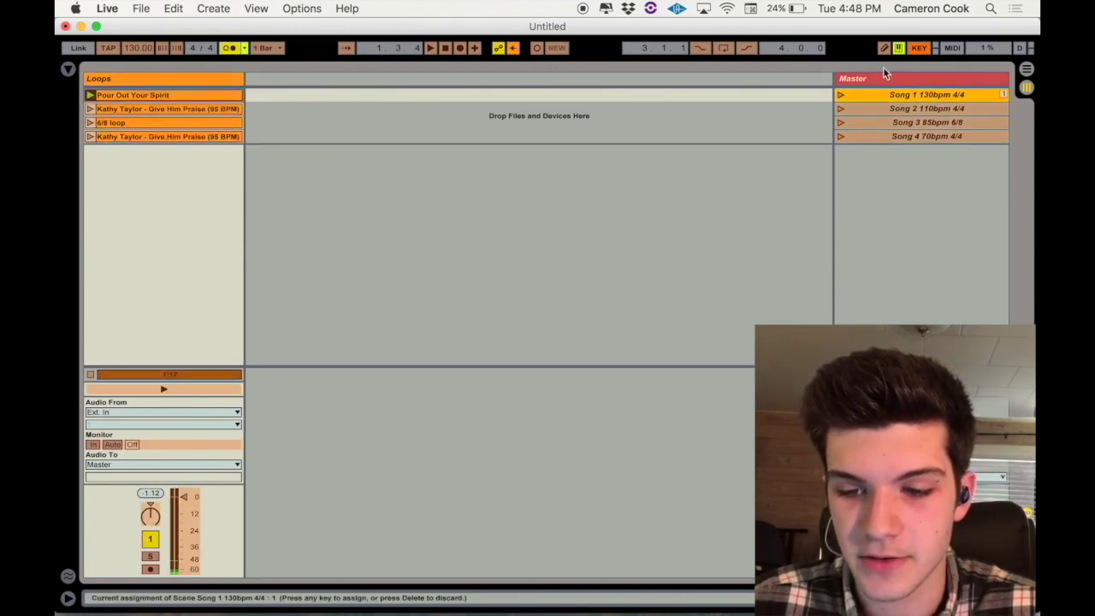
{"action": "left_click", "coordinate": [842, 111]}
{"action": "key", "text": "2"}
{"action": "left_click", "coordinate": [842, 123]}
{"action": "key", "text": "3"}
{"action": "left_click", "coordinate": [841, 137]}
{"action": "key", "text": "4"}
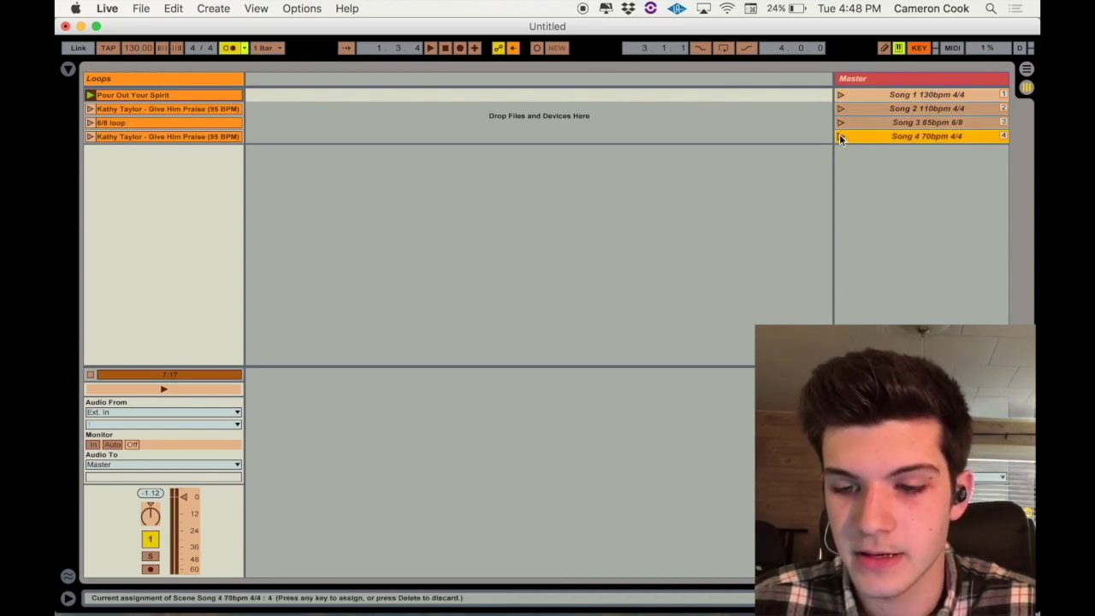
{"action": "left_click", "coordinate": [922, 49]}
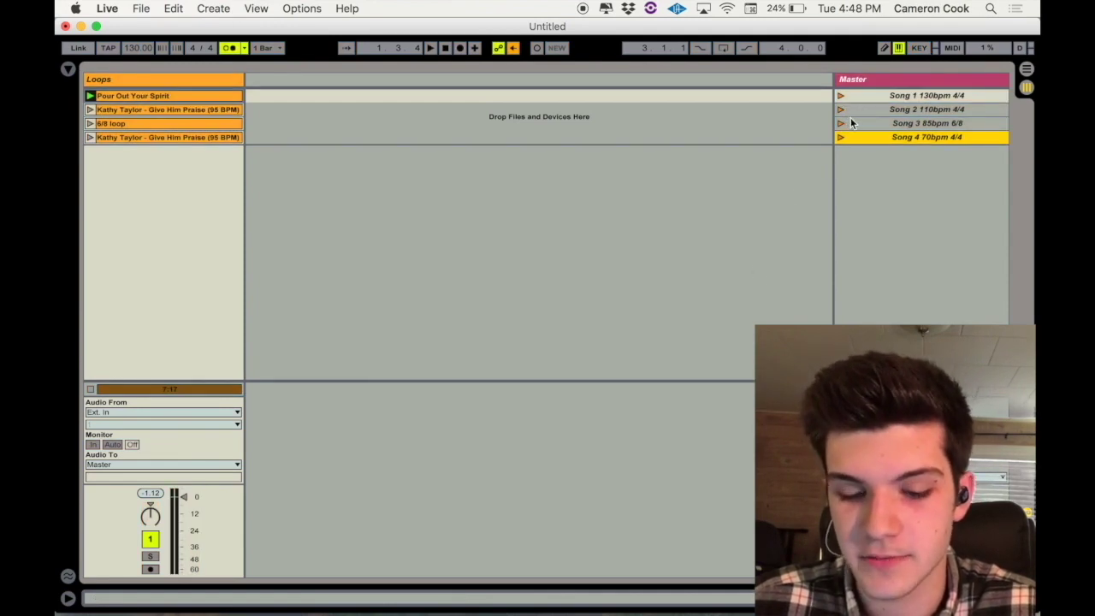
Test launching the four song scenes in turn, stopping playback after Song 4.
{"action": "key", "text": "1"}
{"action": "key", "text": "space"}
{"action": "key", "text": "Down"}
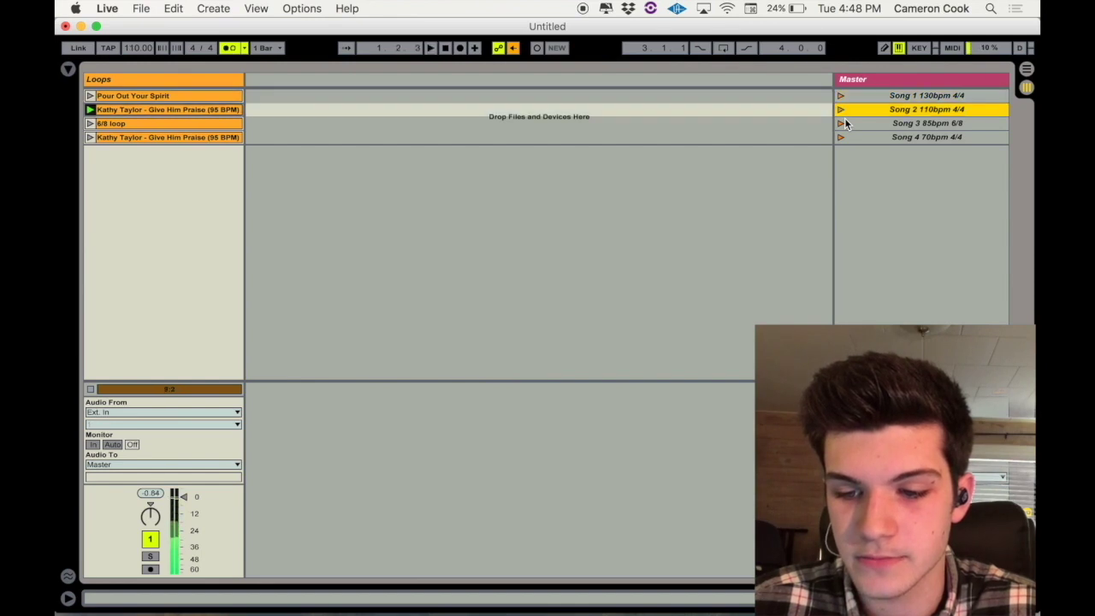
{"action": "left_click", "coordinate": [842, 123]}
{"action": "key", "text": "space"}
{"action": "key", "text": "4"}
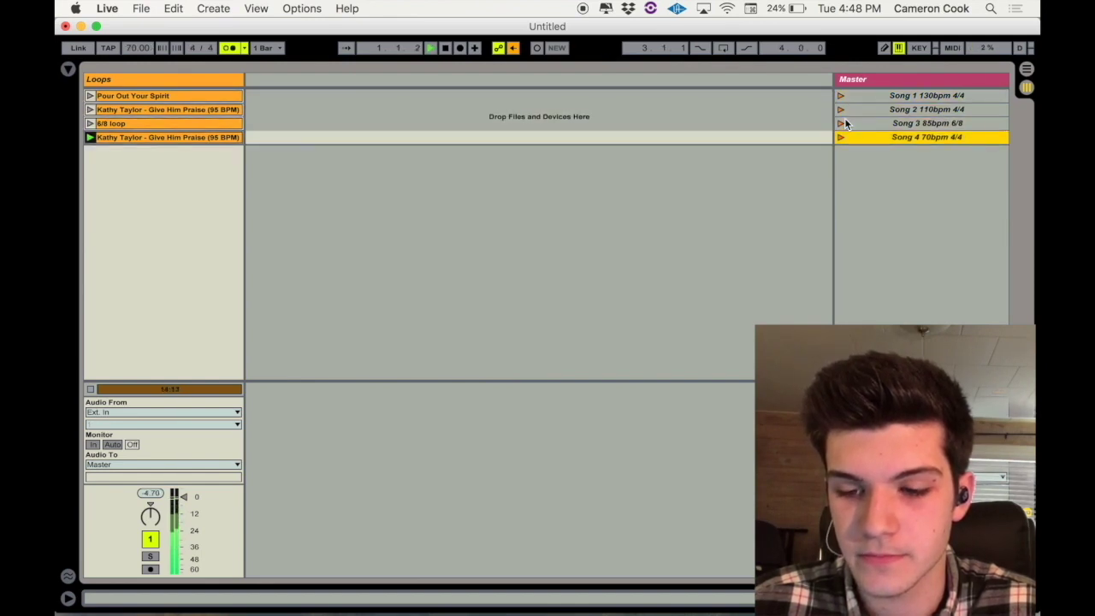
{"action": "key", "text": "space"}
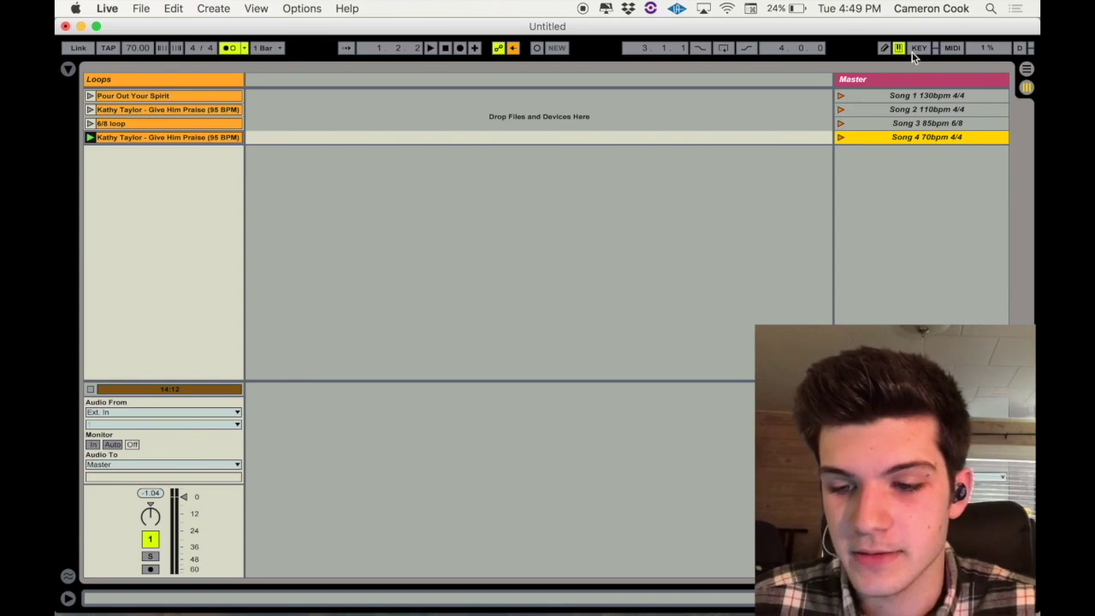
Color all four song scenes in the Master track yellow.
{"action": "left_click", "coordinate": [922, 95]}
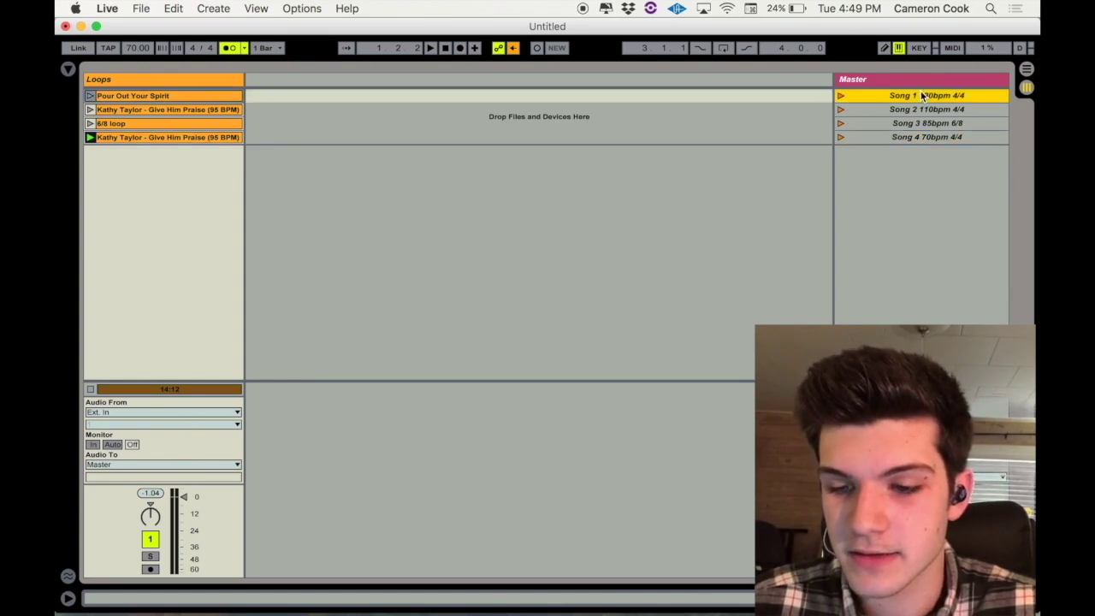
{"action": "left_click", "coordinate": [917, 137], "text": "shift"}
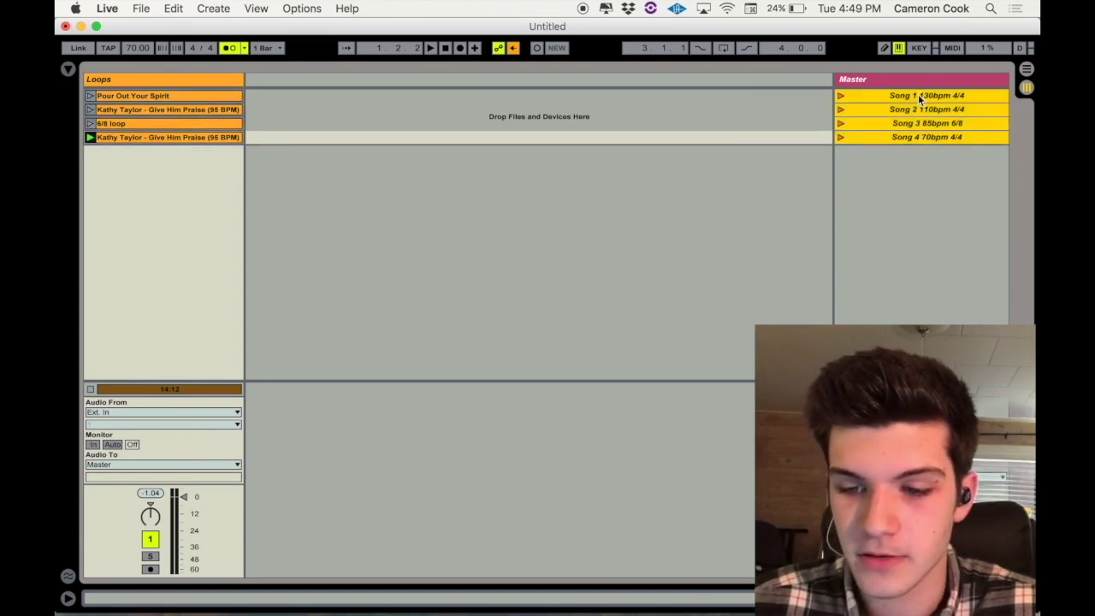
{"action": "right_click", "coordinate": [920, 99]}
{"action": "left_click", "coordinate": [776, 290]}
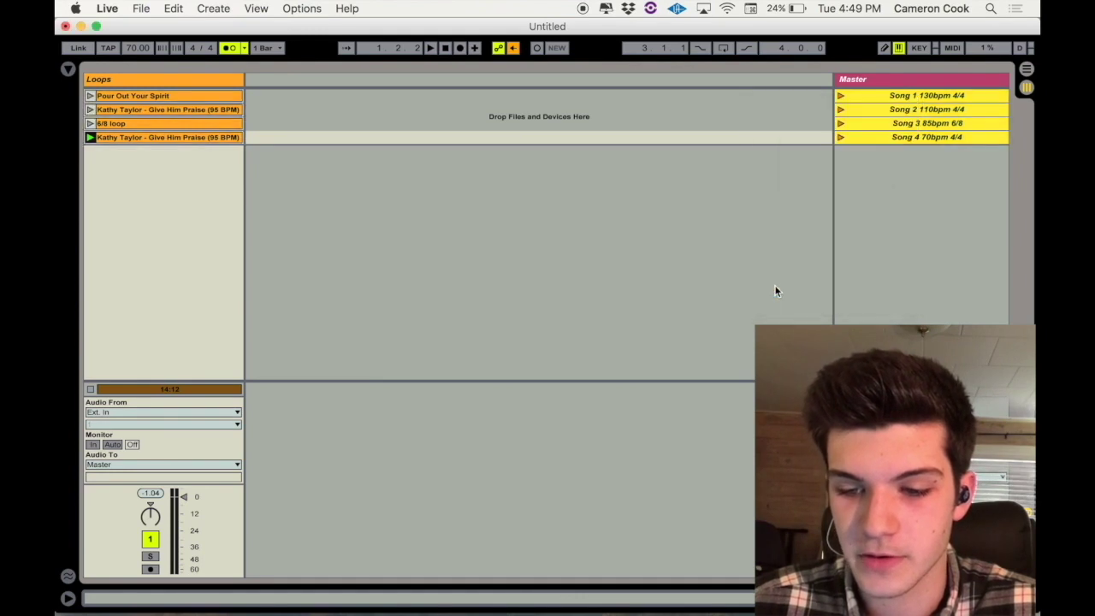
{"action": "left_click", "coordinate": [933, 137]}
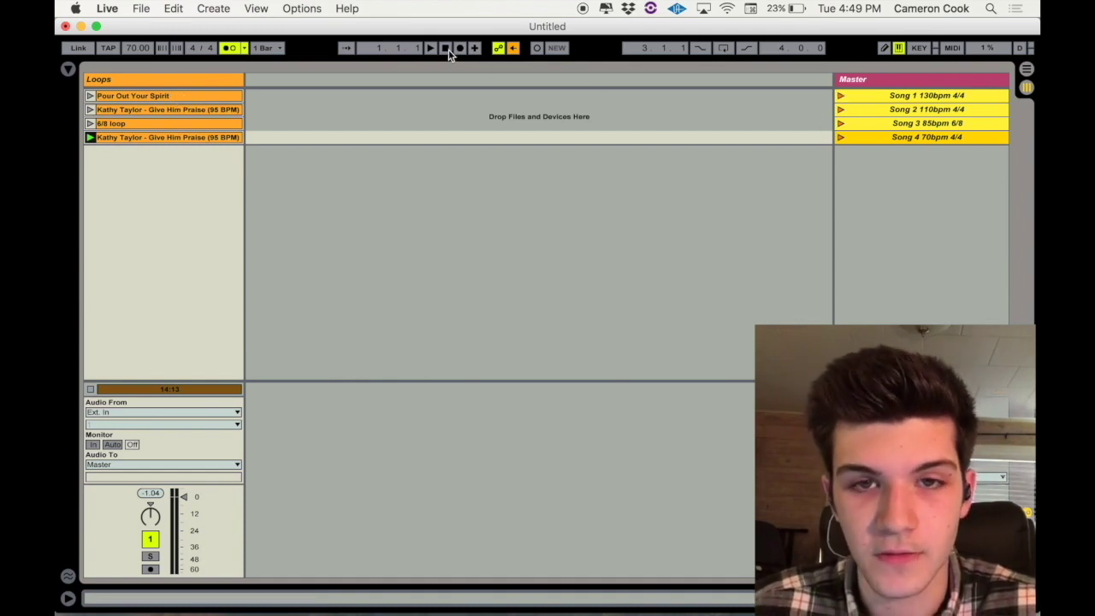
Launch the Song 1 scene and examine the beginning of the Pour Out Your Spirit clip's waveform in the clip view.
{"action": "left_click", "coordinate": [841, 97]}
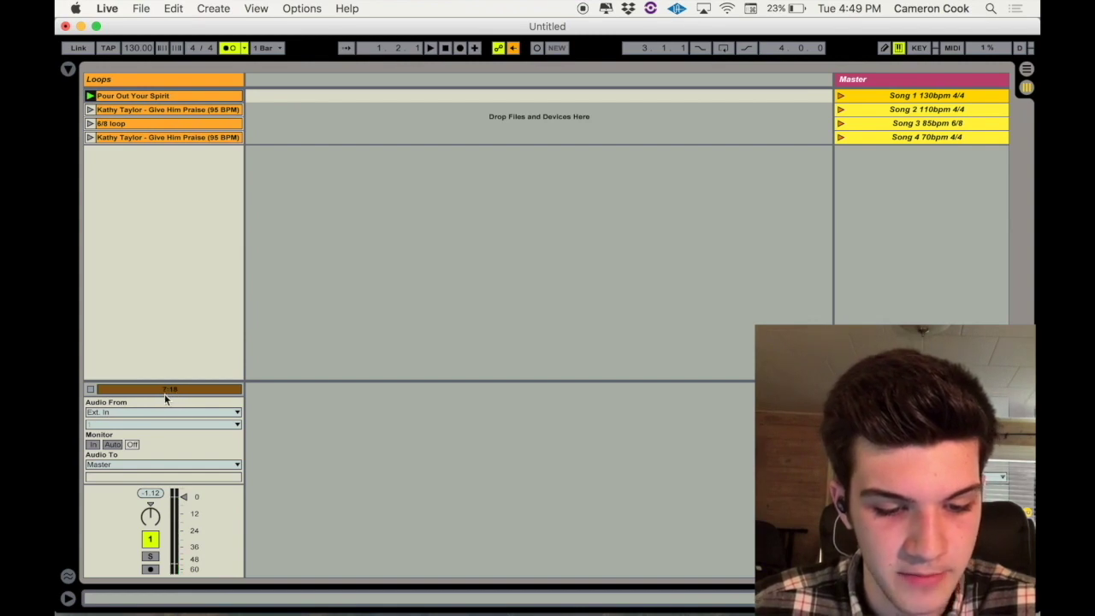
{"action": "double_click", "coordinate": [212, 96]}
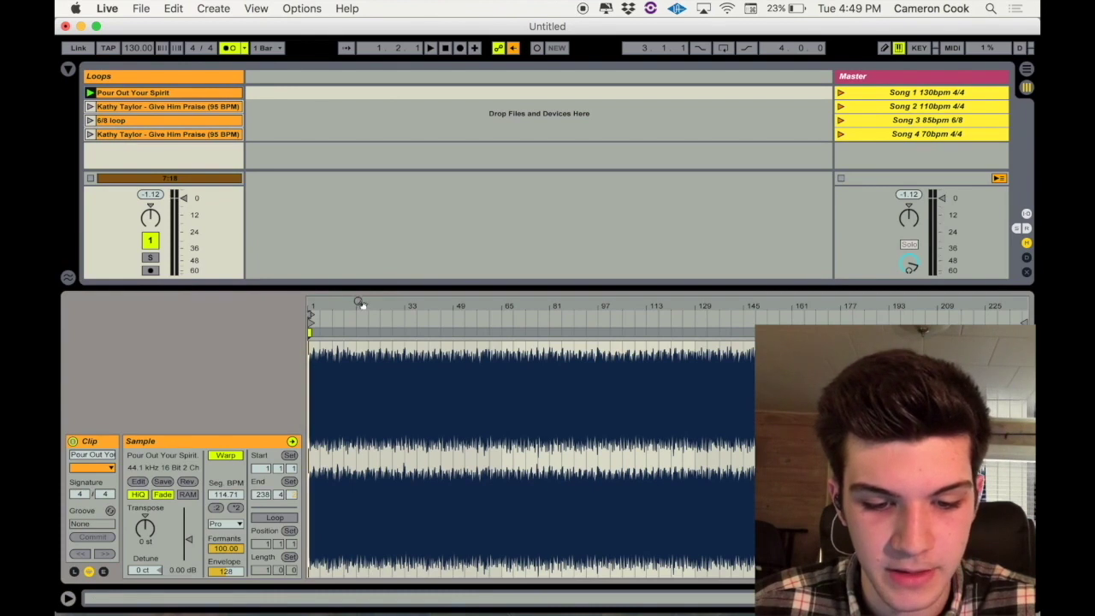
{"action": "left_click_drag", "start_coordinate": [372, 304], "coordinate": [372, 385]}
{"action": "scroll", "coordinate": [396, 405], "scroll_direction": "left", "scroll_amount": 10}
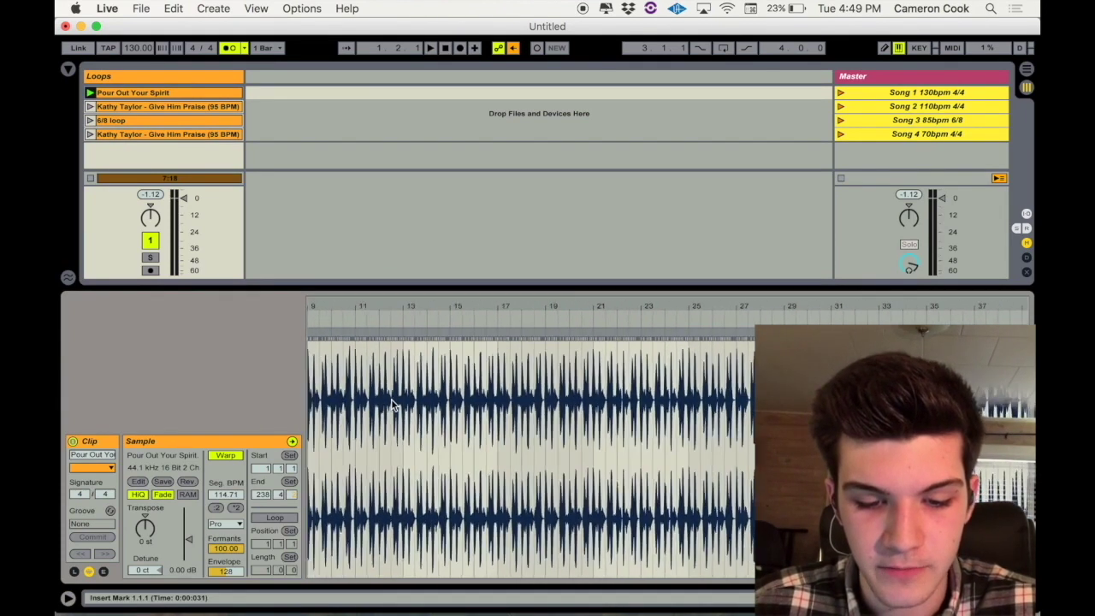
{"action": "left_click_drag", "start_coordinate": [391, 307], "coordinate": [392, 321]}
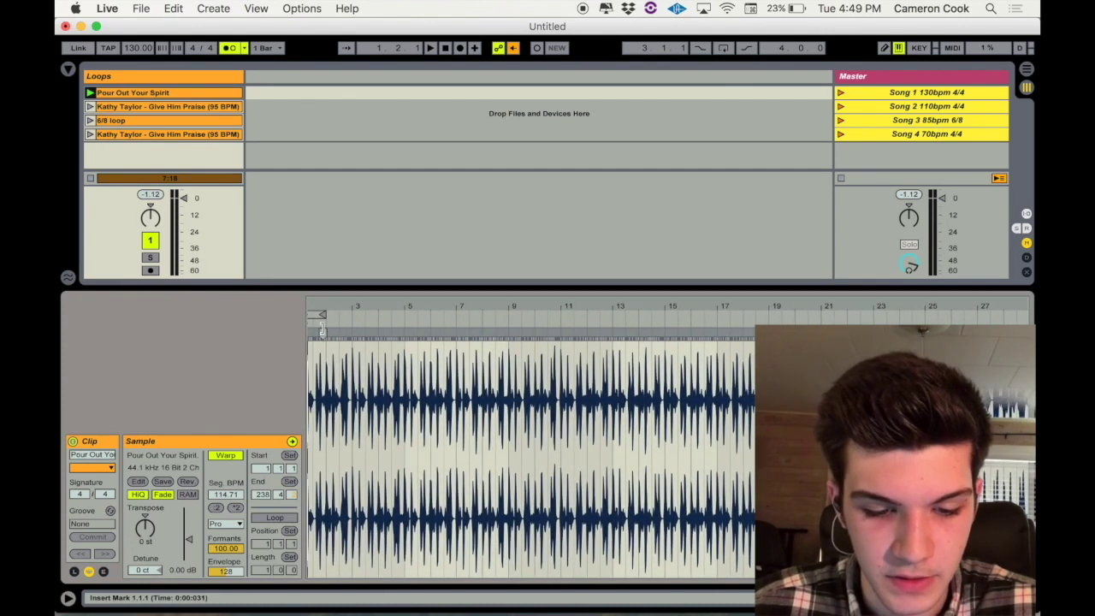
{"action": "scroll", "coordinate": [396, 404], "scroll_direction": "left", "scroll_amount": 1}
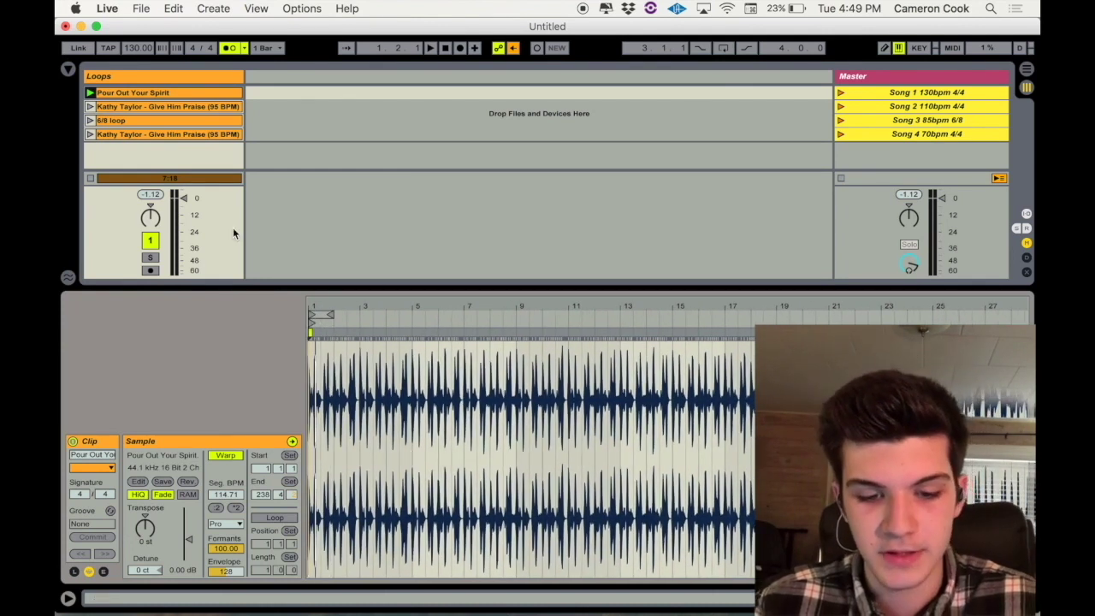
{"action": "left_click", "coordinate": [1026, 598]}
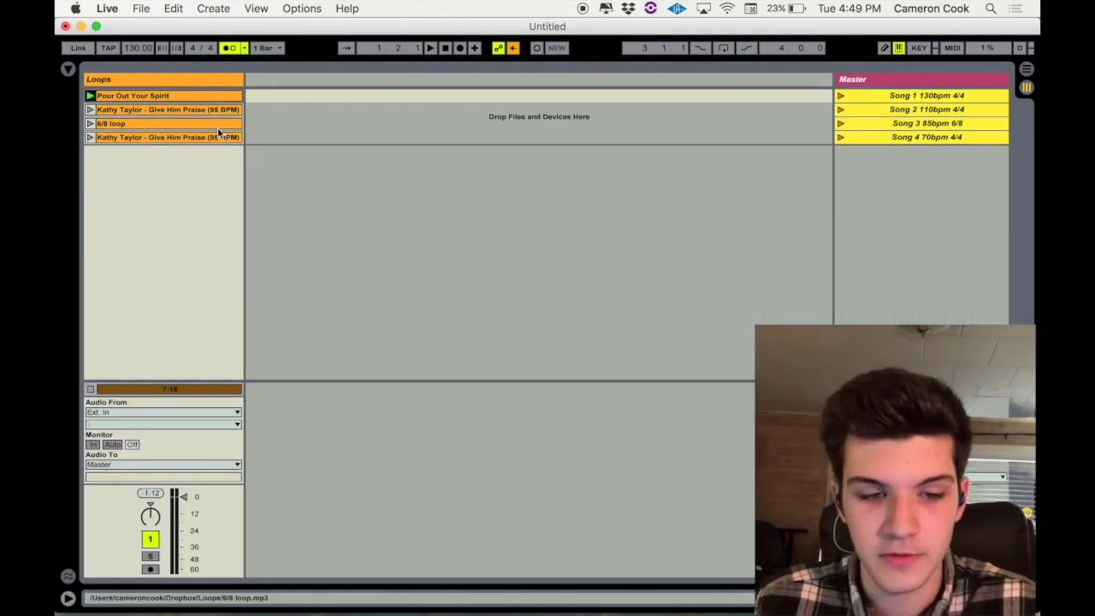
Turn on looping over the first bar of the Pour Out Your Spirit clip and audition the loop.
{"action": "double_click", "coordinate": [185, 96]}
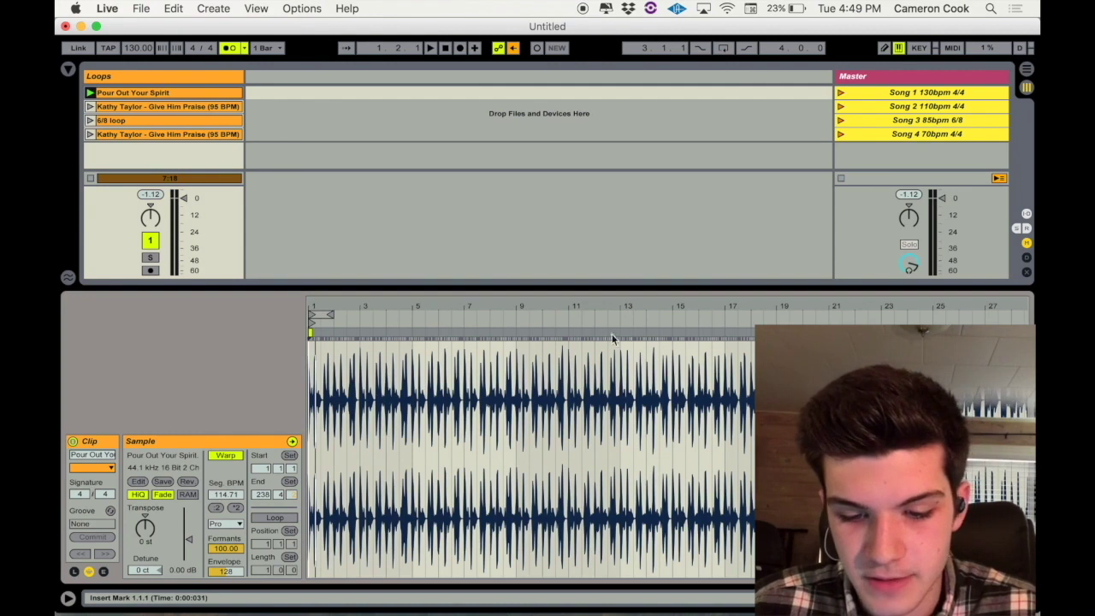
{"action": "left_click_drag", "start_coordinate": [547, 308], "coordinate": [547, 349]}
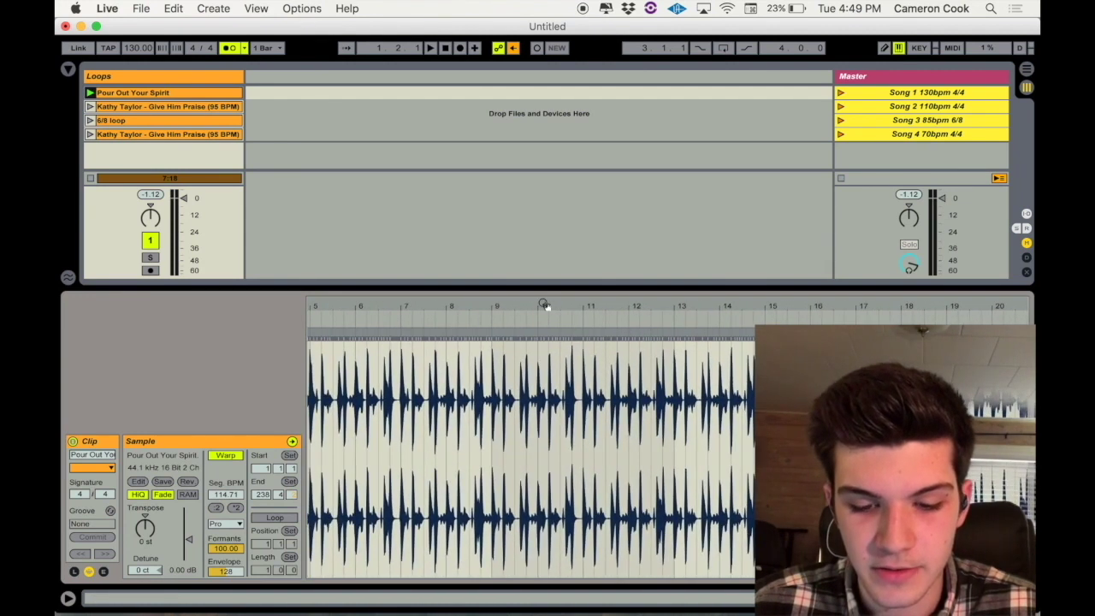
{"action": "scroll", "coordinate": [476, 428], "scroll_direction": "left", "scroll_amount": 5}
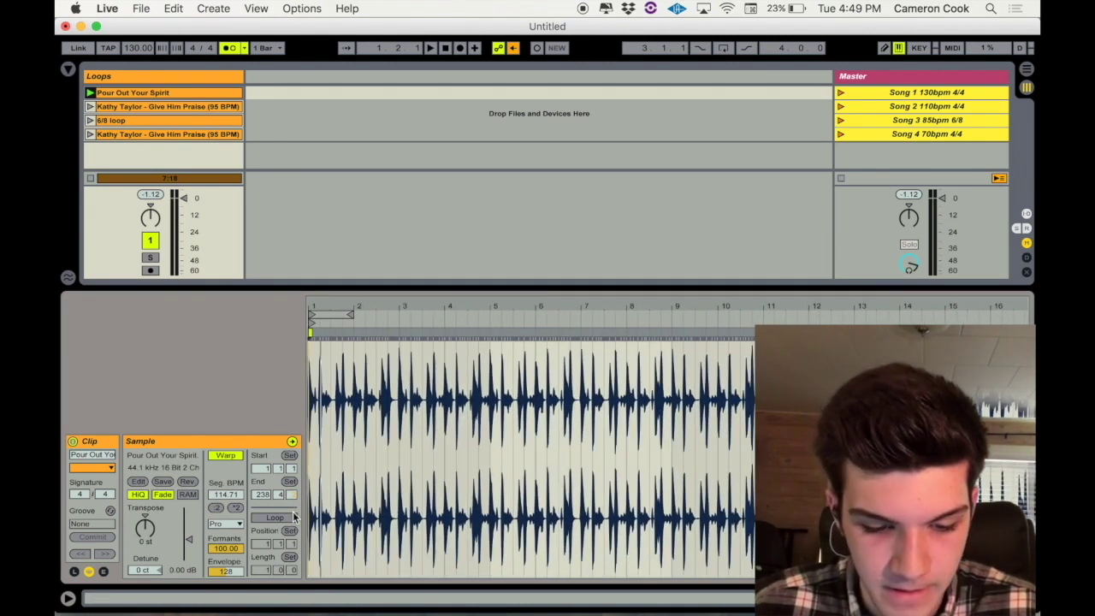
{"action": "left_click", "coordinate": [274, 518]}
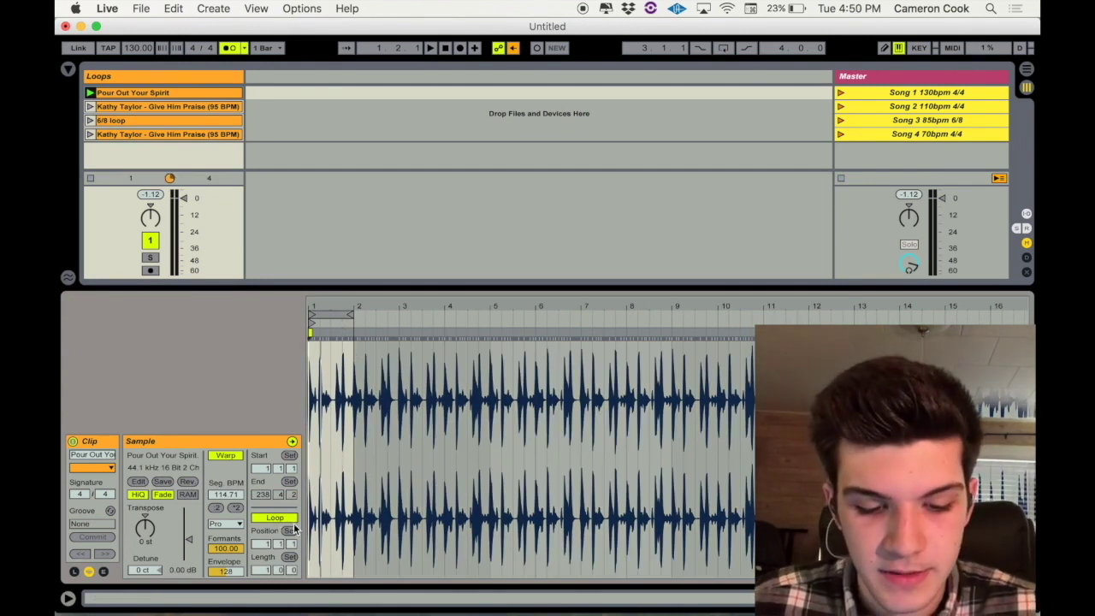
{"action": "key", "text": "space"}
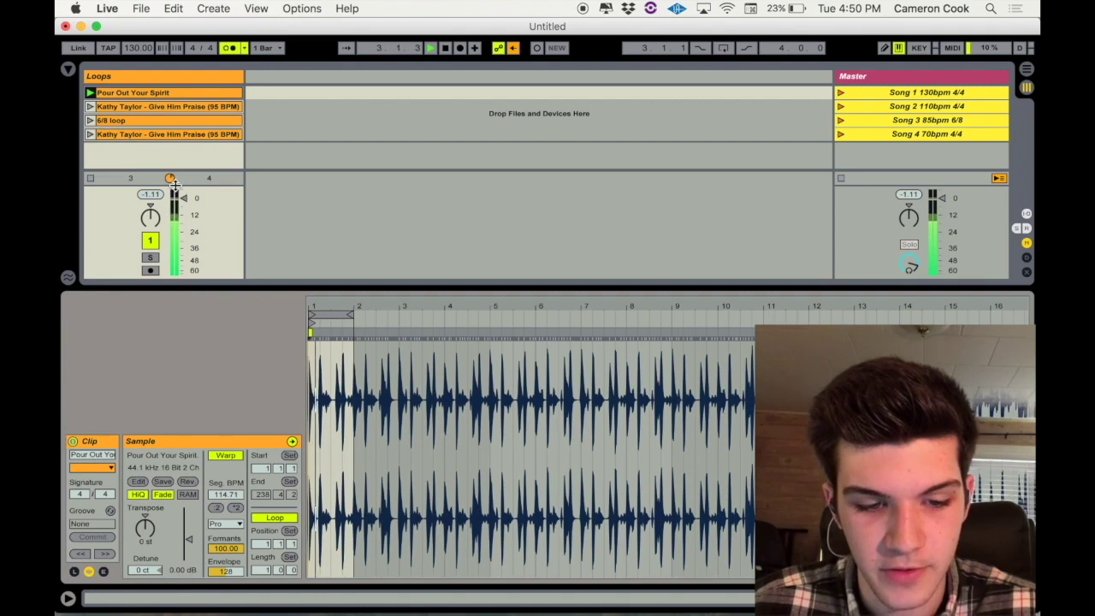
{"action": "key", "text": "space"}
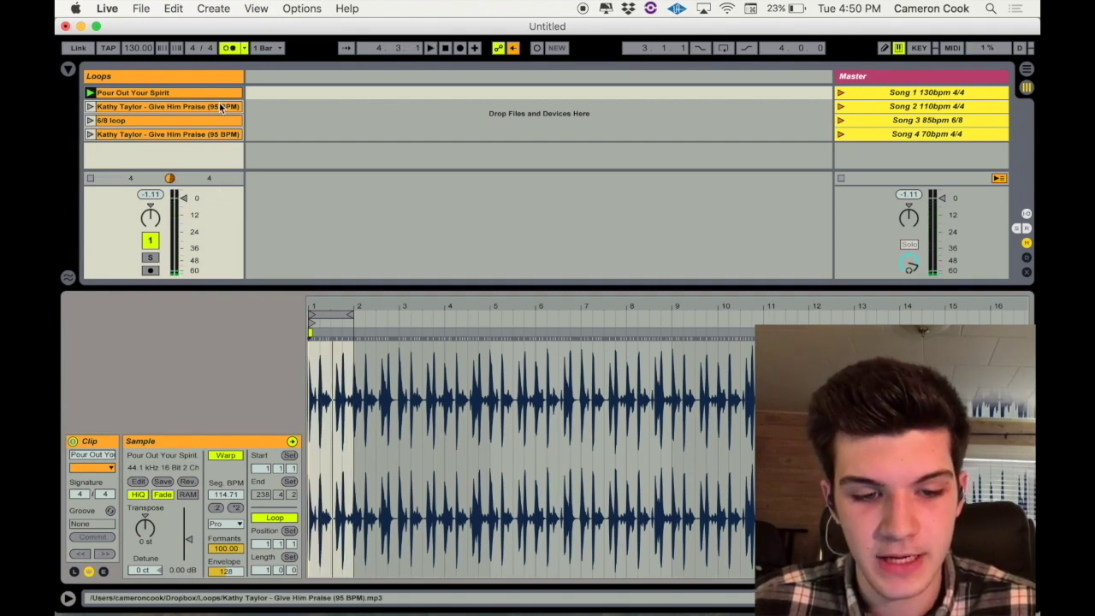
Turn on looping over the first bar of Song 2's Give Him Praise clip and audition the Song 2 scene.
{"action": "left_click", "coordinate": [194, 109]}
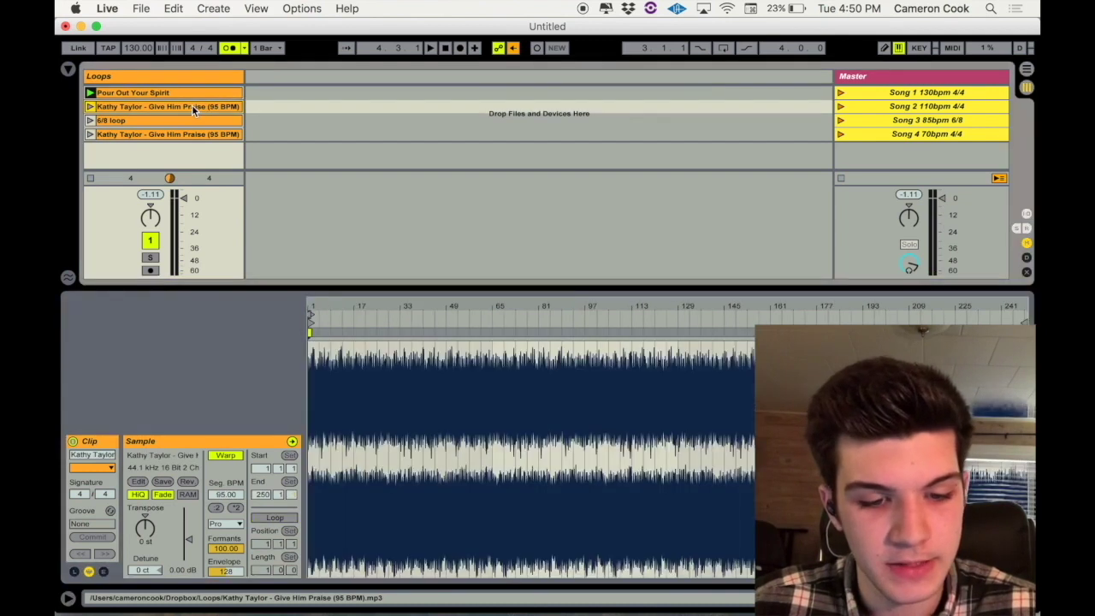
{"action": "left_click_drag", "start_coordinate": [437, 297], "coordinate": [437, 463]}
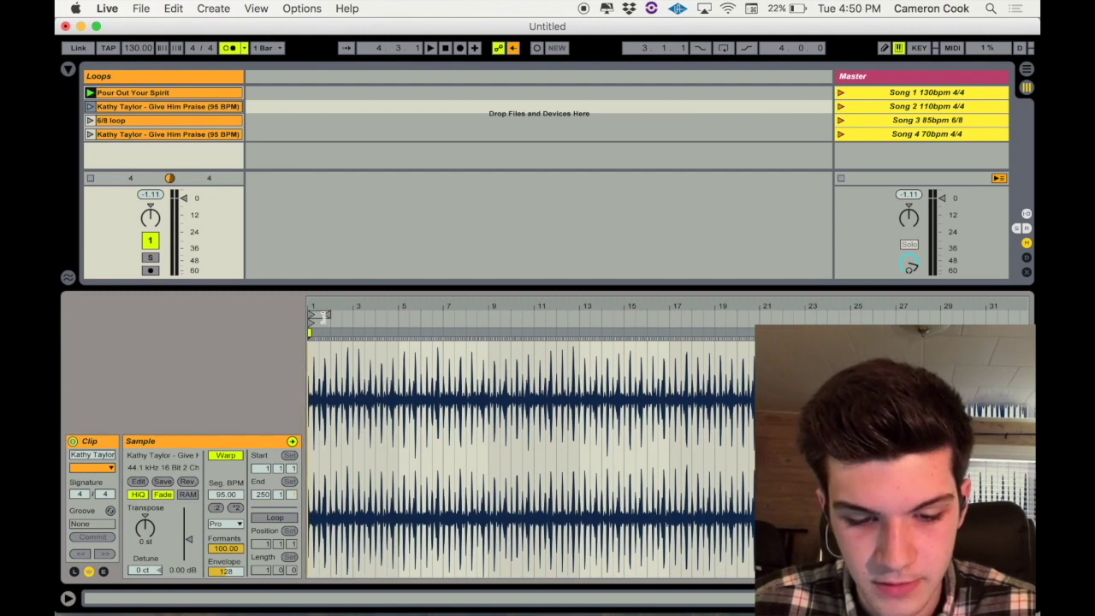
{"action": "mouse_move", "coordinate": [324, 315]}
{"action": "left_mouse_down"}
{"action": "mouse_move", "coordinate": [338, 316]}
{"action": "mouse_move", "coordinate": [311, 317]}
{"action": "mouse_move", "coordinate": [329, 316]}
{"action": "left_mouse_up"}
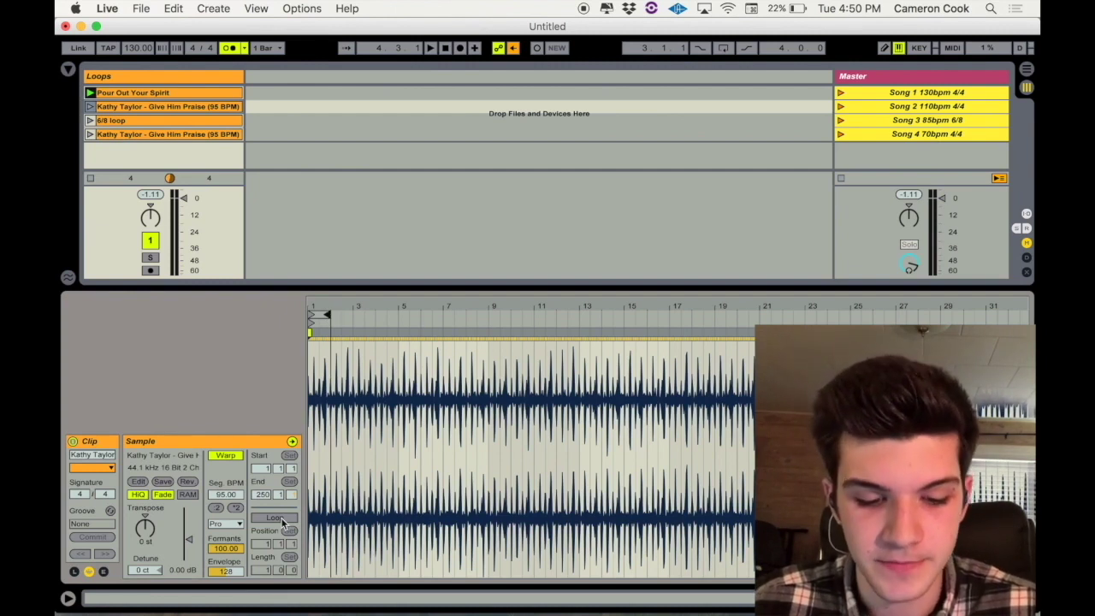
{"action": "left_click", "coordinate": [278, 515]}
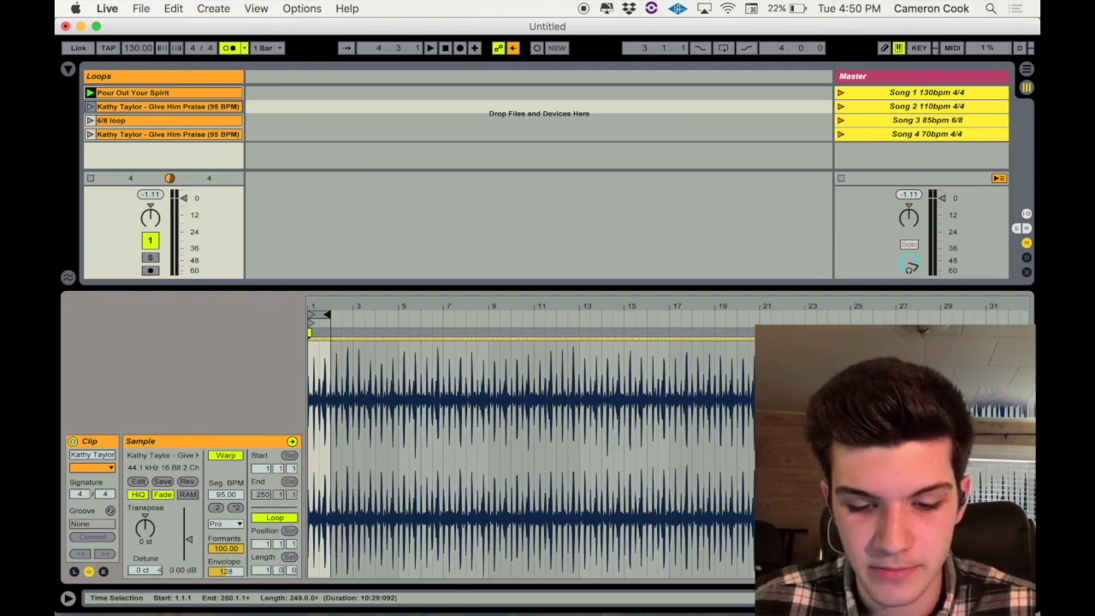
{"action": "key", "text": "space"}
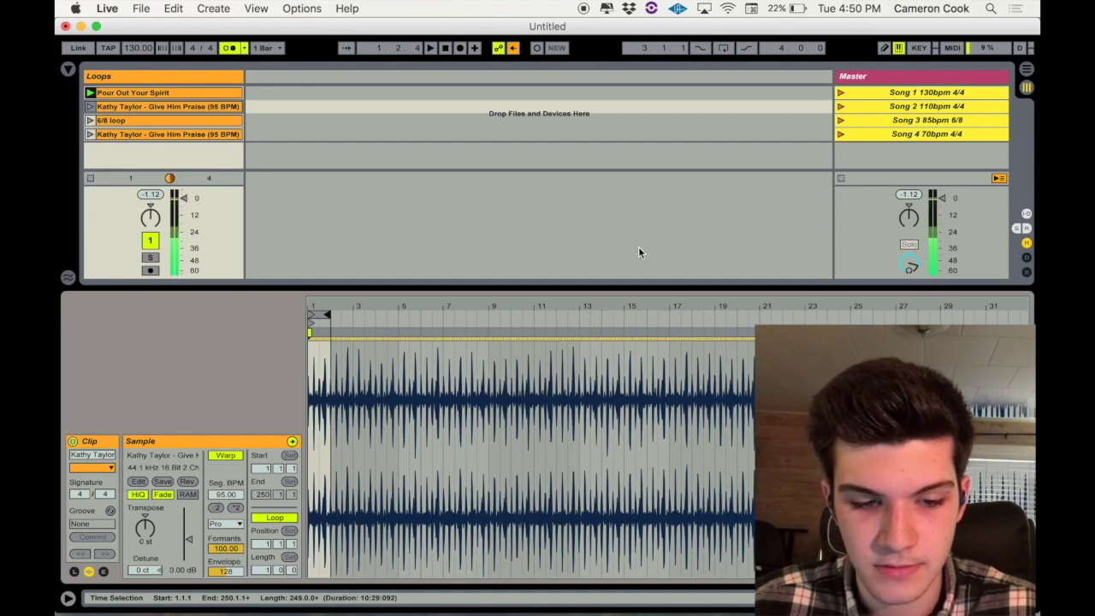
{"action": "left_click", "coordinate": [841, 106]}
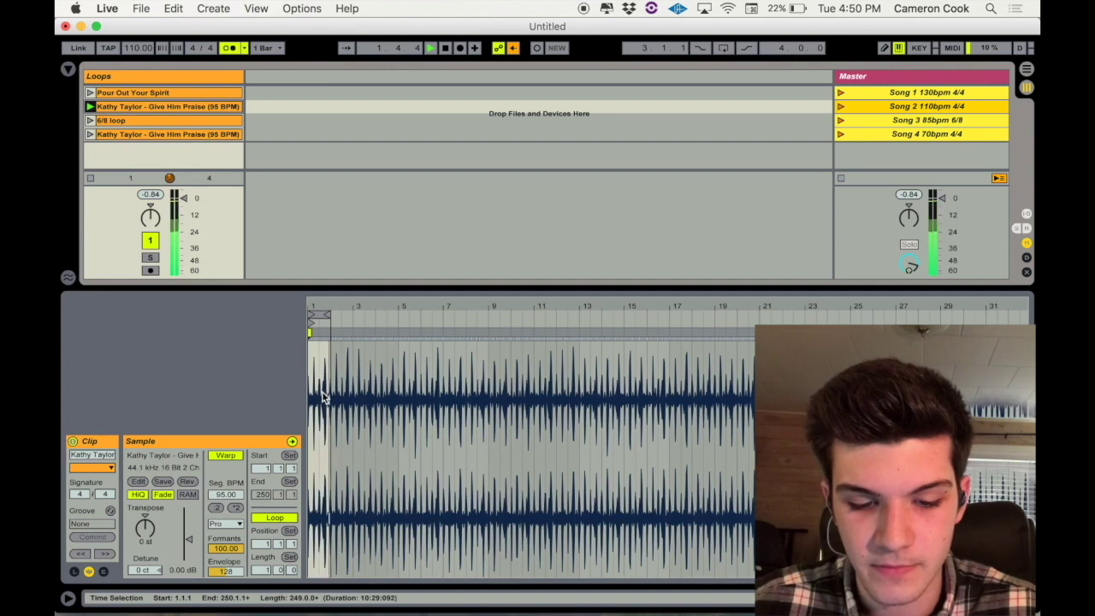
Extend the 6/8 loop clip's loop length to 1.2.0 and turn on looping, playing the set briefly.
{"action": "left_click", "coordinate": [178, 120]}
{"action": "left_click_drag", "start_coordinate": [401, 305], "coordinate": [377, 438]}
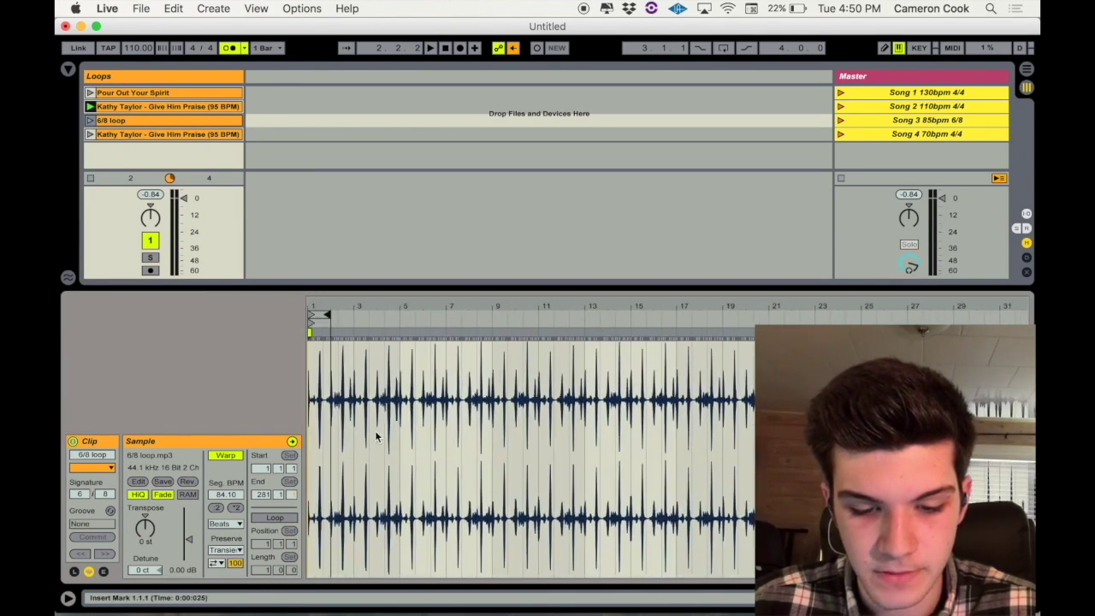
{"action": "key", "text": "super+a"}
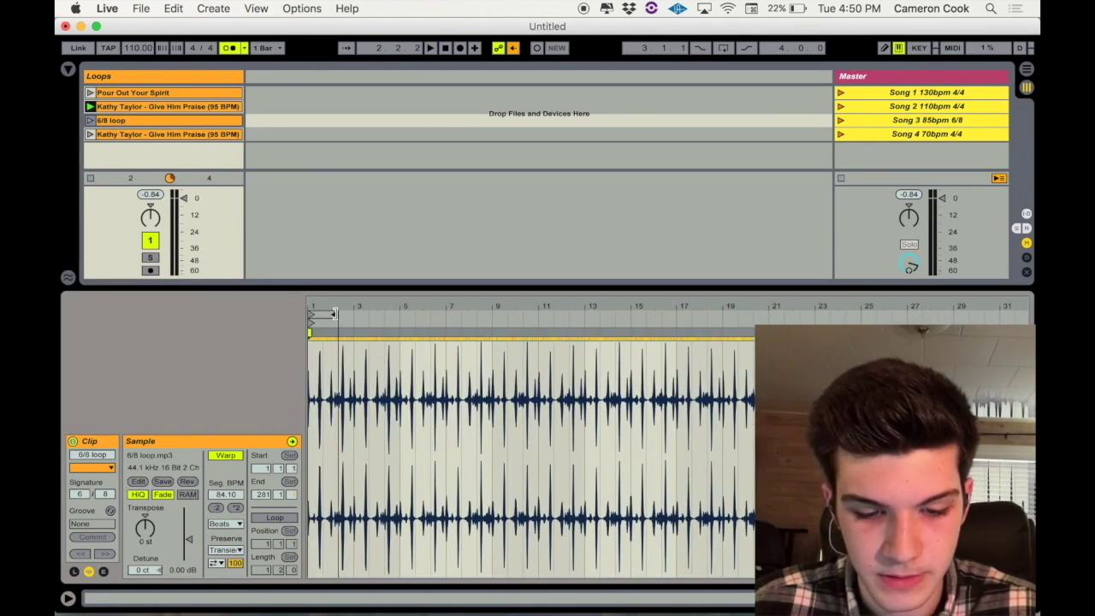
{"action": "left_click", "coordinate": [275, 518]}
{"action": "key", "text": "space"}
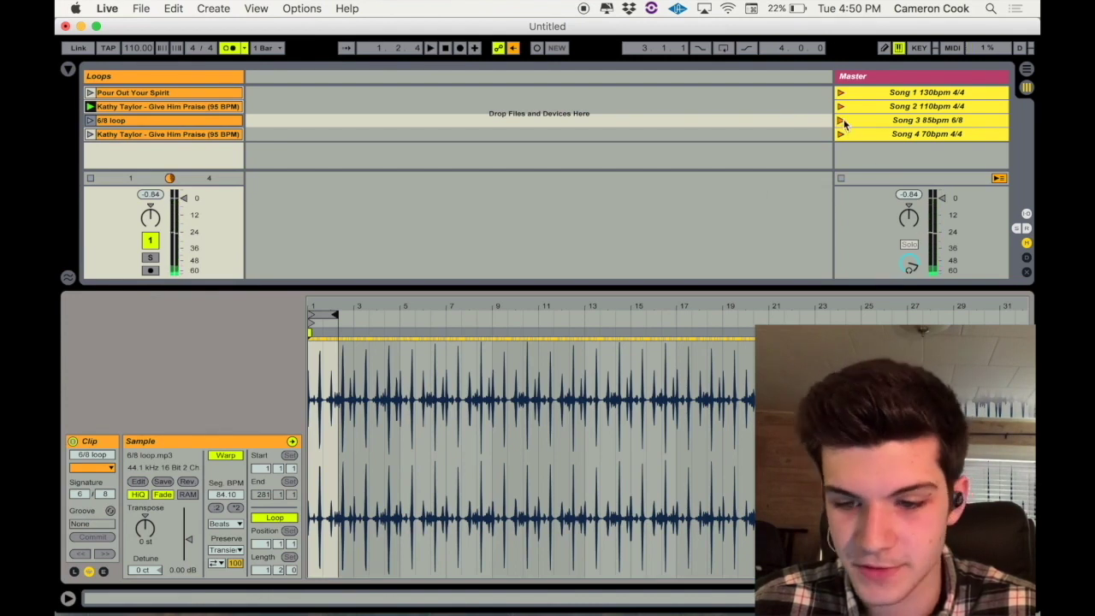
Launch the Song 3 scene, extend the 6/8 loop clip's loop length to two bars, and audition the loop.
{"action": "left_click", "coordinate": [842, 121]}
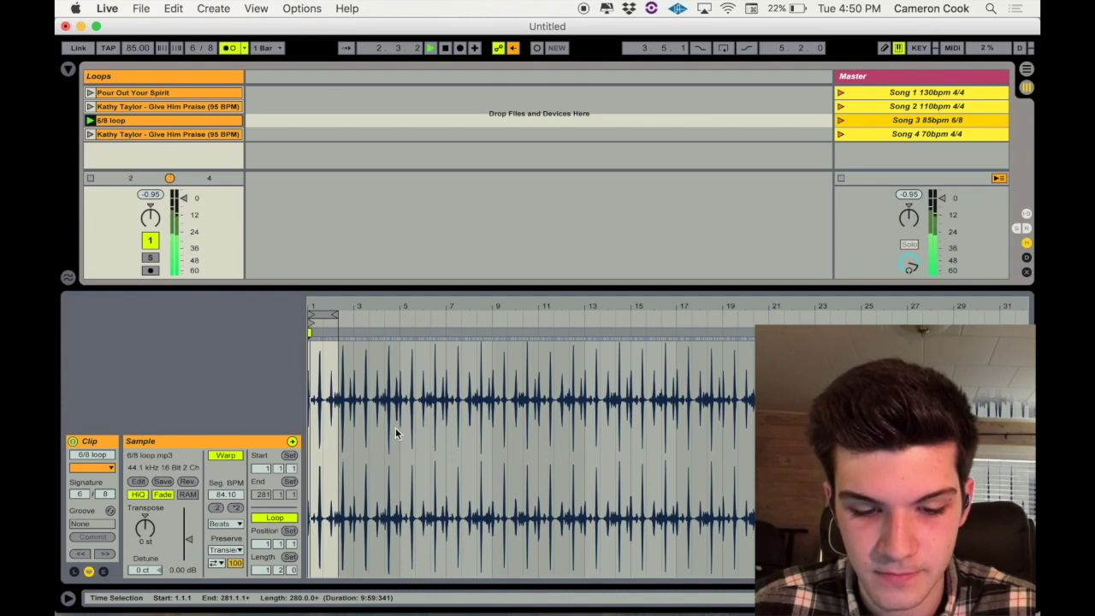
{"action": "left_click_drag", "start_coordinate": [389, 305], "coordinate": [385, 315]}
{"action": "scroll", "coordinate": [384, 428], "scroll_direction": "left", "scroll_amount": 5}
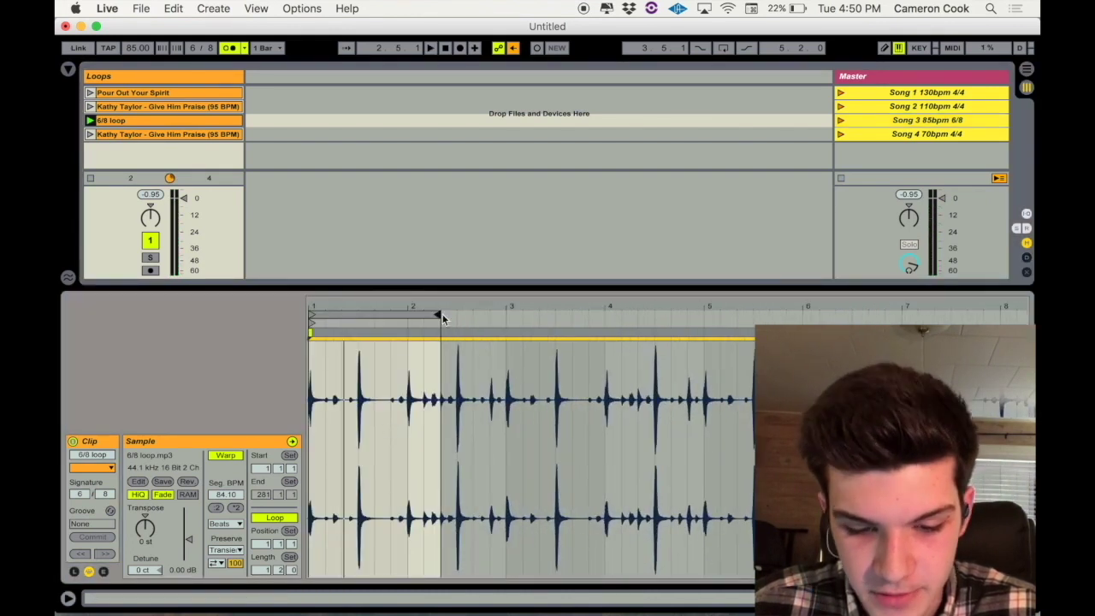
{"action": "left_click_drag", "start_coordinate": [436, 315], "coordinate": [504, 314]}
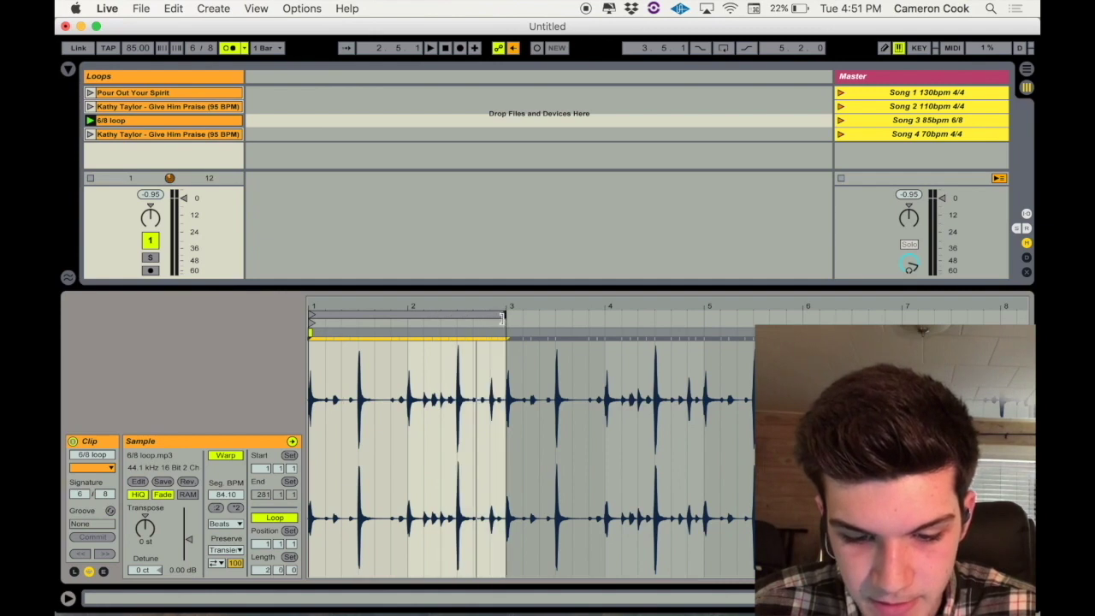
{"action": "key", "text": "space"}
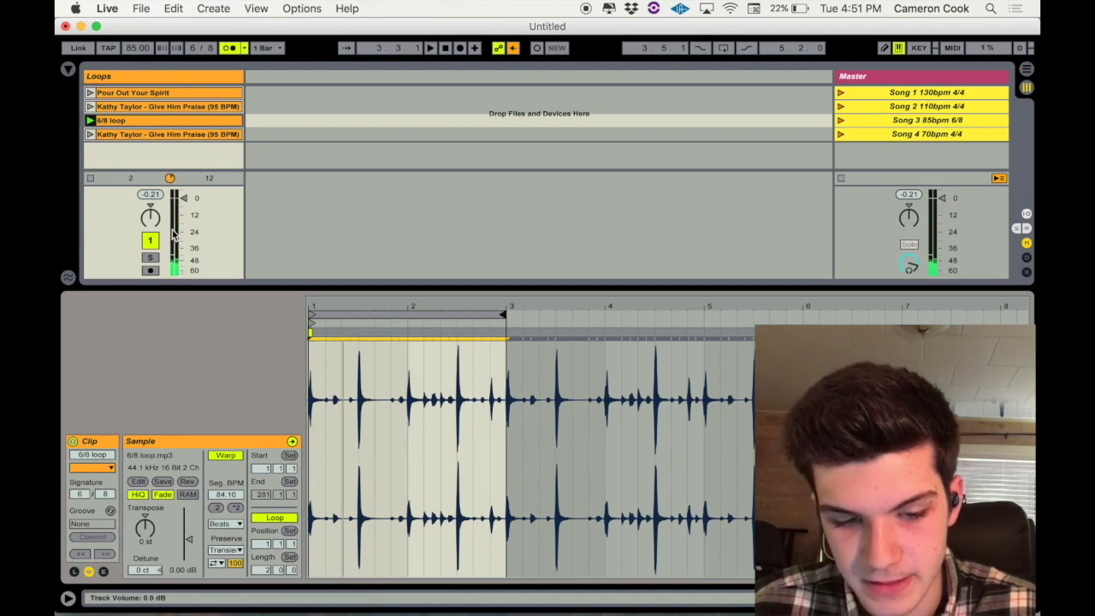
Launch the Song 4 scene, turn on looping over the first bar of its Give Him Praise clip, and hide the clip detail view.
{"action": "left_click", "coordinate": [196, 134]}
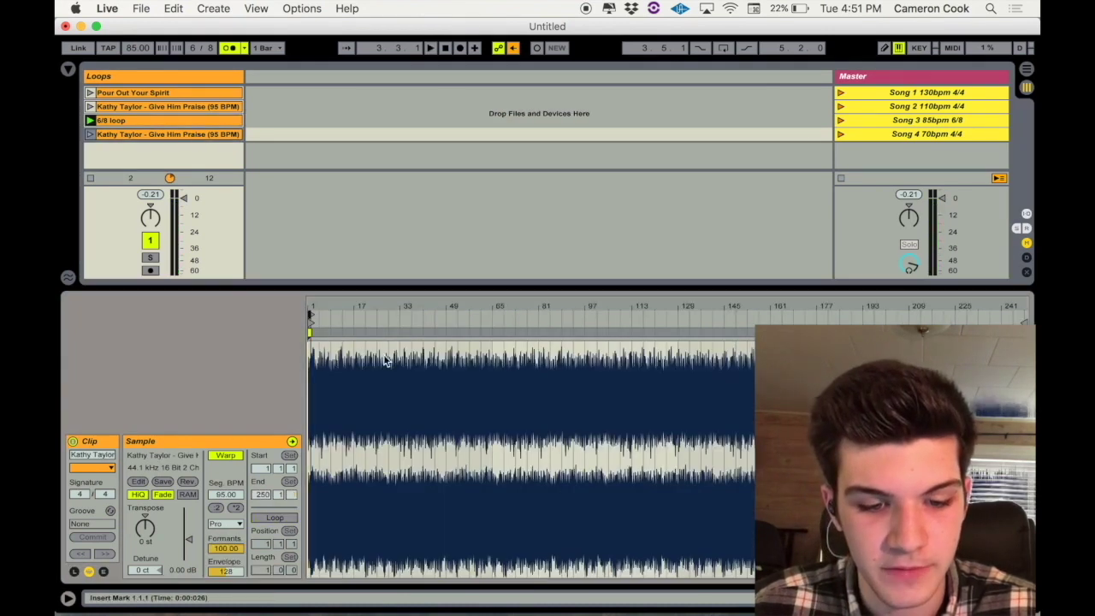
{"action": "left_click", "coordinate": [841, 133]}
{"action": "left_click_drag", "start_coordinate": [521, 306], "coordinate": [440, 447]}
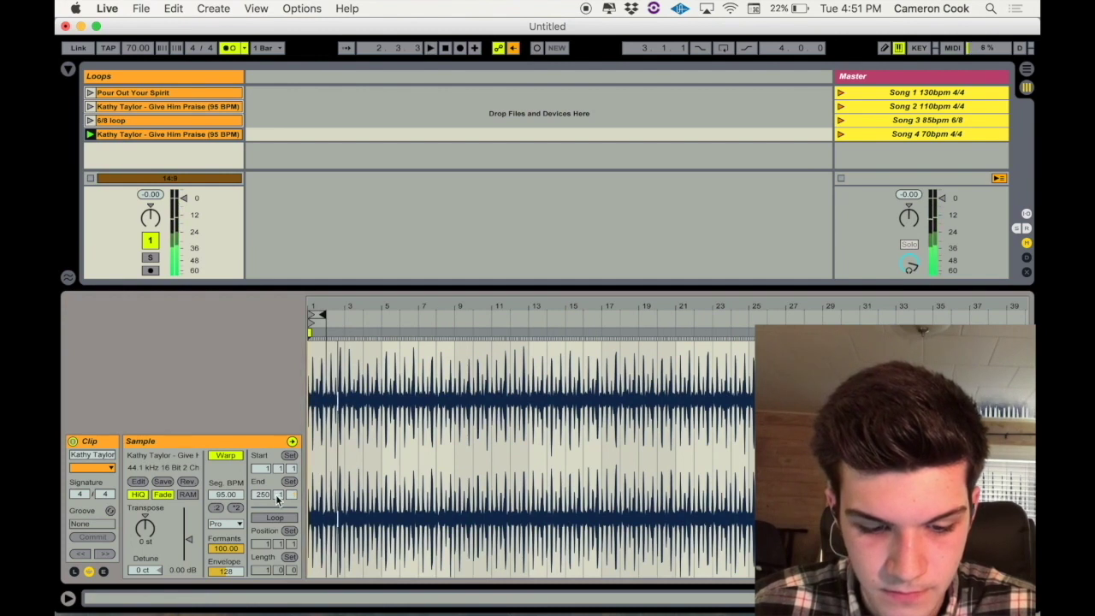
{"action": "left_click", "coordinate": [274, 517]}
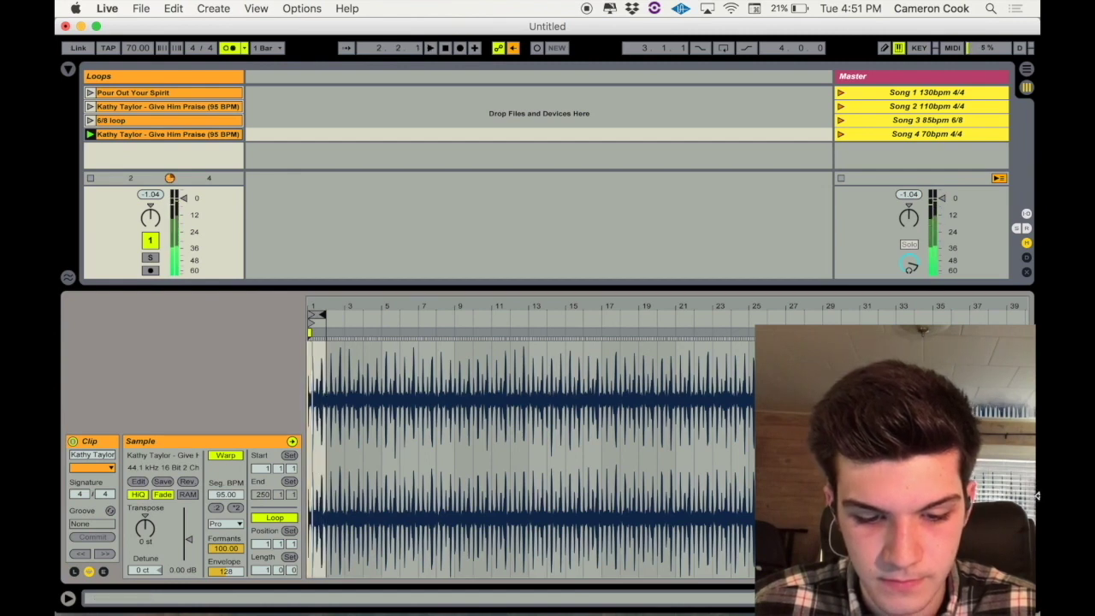
{"action": "key", "text": "super+alt+l"}
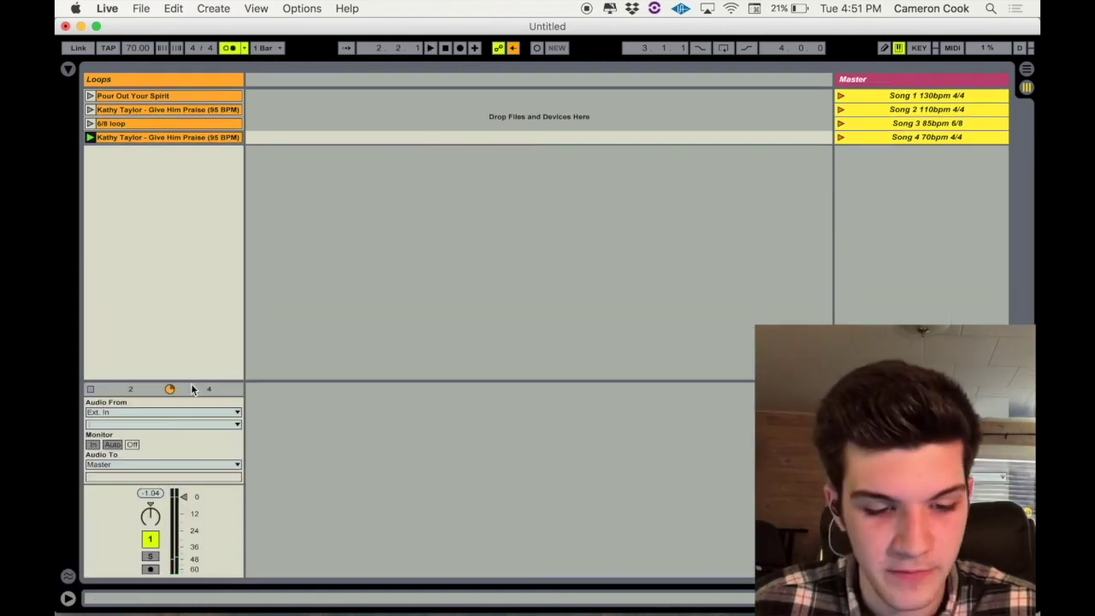